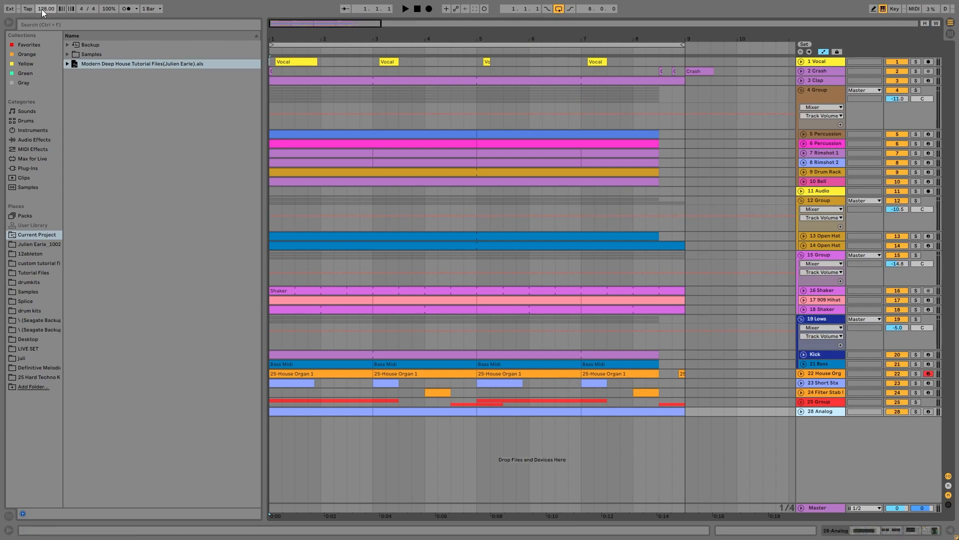
# Step: Solo the Vocal track, unfold its lane and play it from the start of the arrangement
pyautogui.click(916, 61)
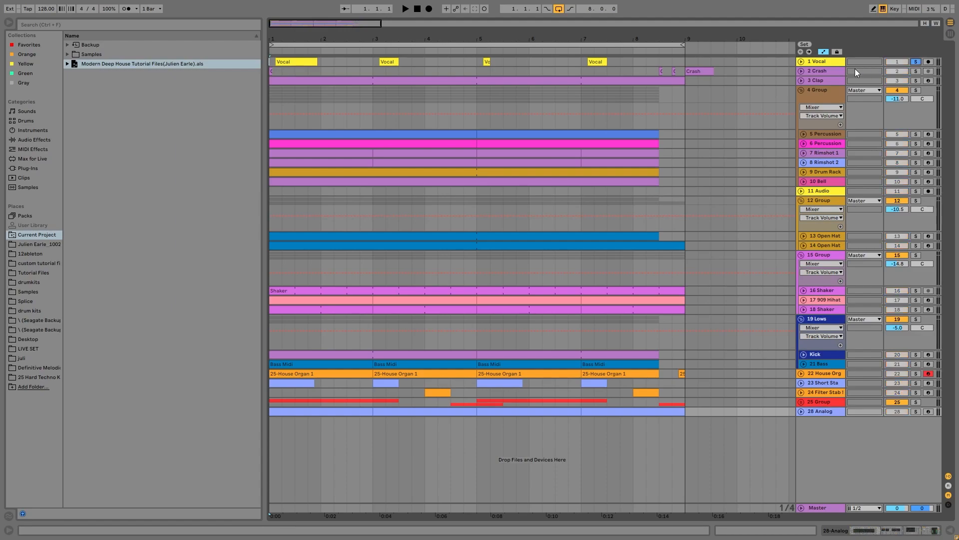
pyautogui.click(801, 61)
pyautogui.press('space')
pyautogui.doubleClick(829, 62)
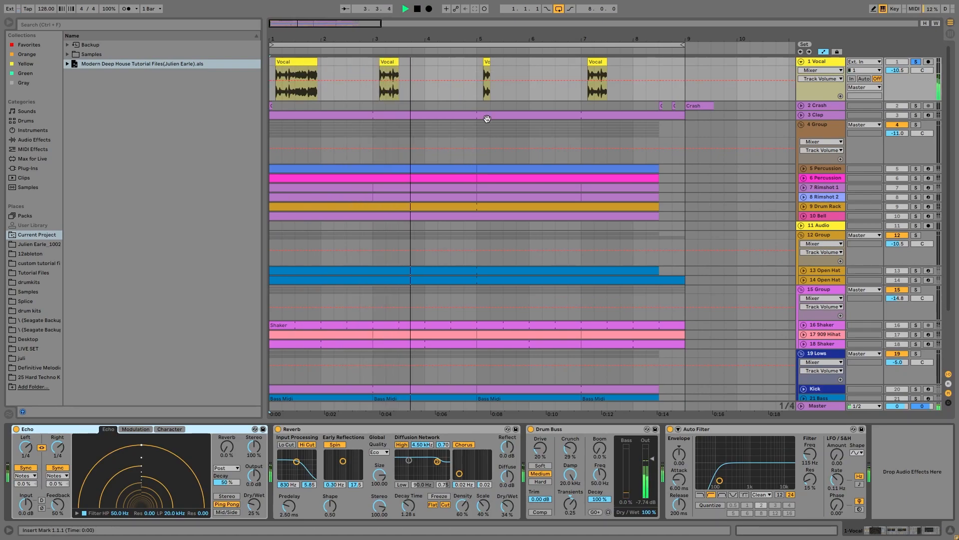
pyautogui.press('space')
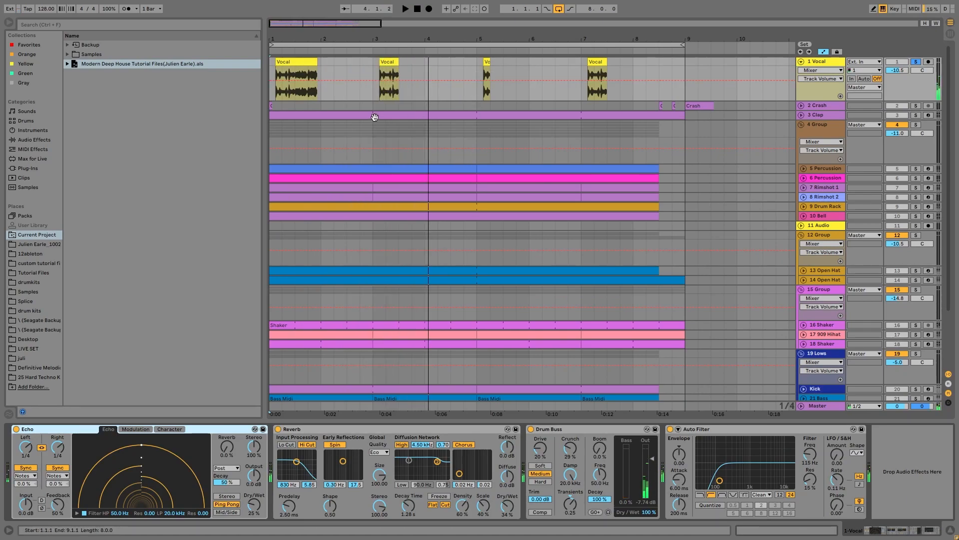
# Step: Audition the first Vocal clip near bar 1 on its own
pyautogui.click(304, 62)
pyautogui.press('space')
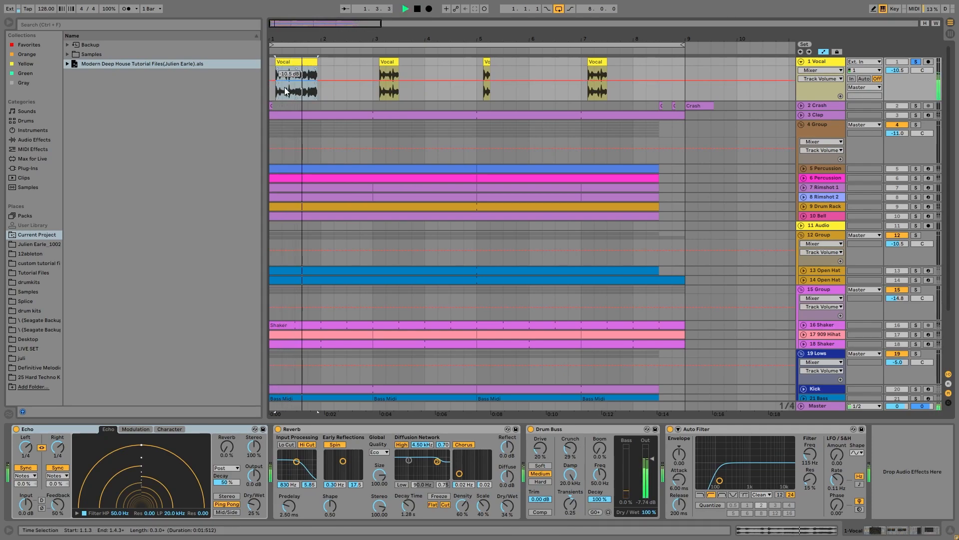
pyautogui.press('space')
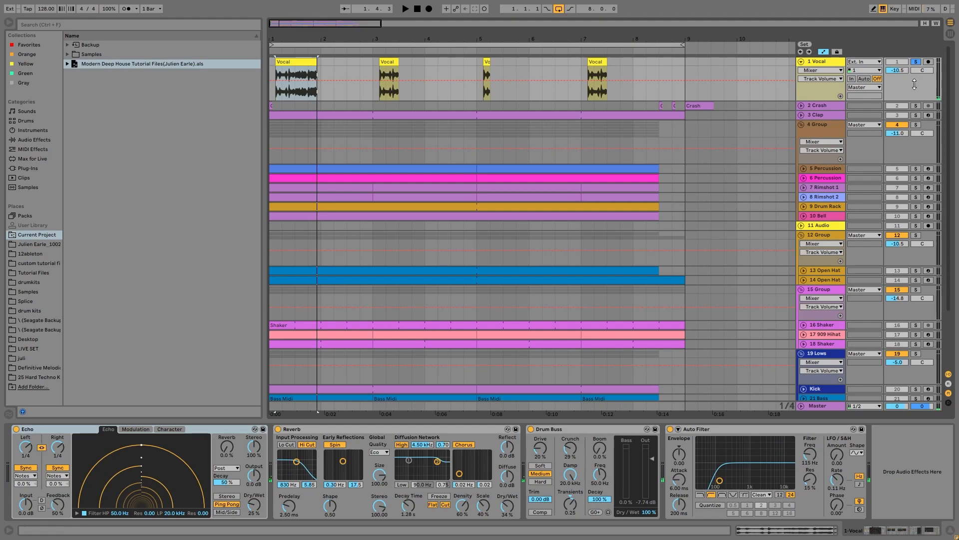
# Step: Solo the Bass track as well and play it together with the first Vocal clip
pyautogui.scroll(-5, 897, 253)
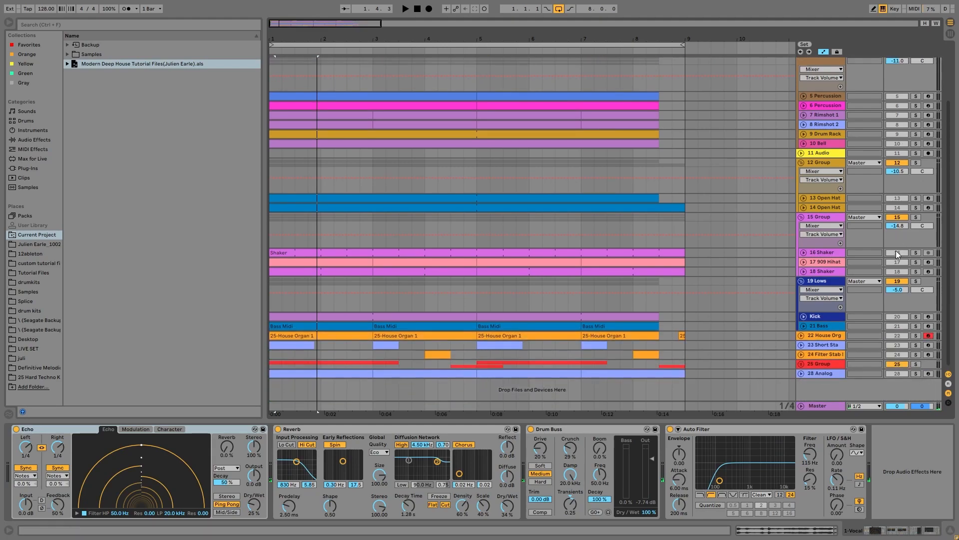
pyautogui.click(916, 326)
pyautogui.press('space')
pyautogui.scroll(5, 903, 319)
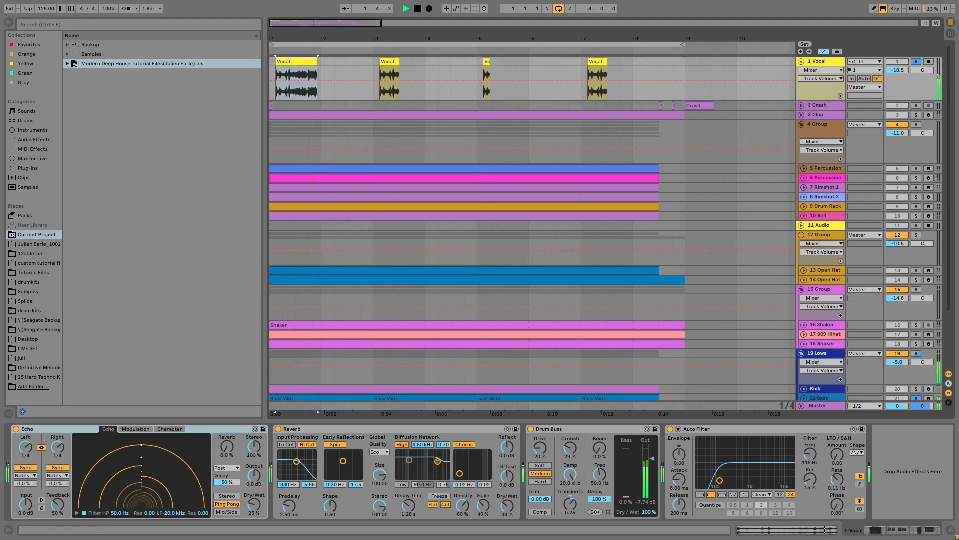
pyautogui.press('space')
# Step: Solo only the Vocal track and audition its clips around bars 1, 3 and 5
pyautogui.click(916, 61)
pyautogui.click(282, 78)
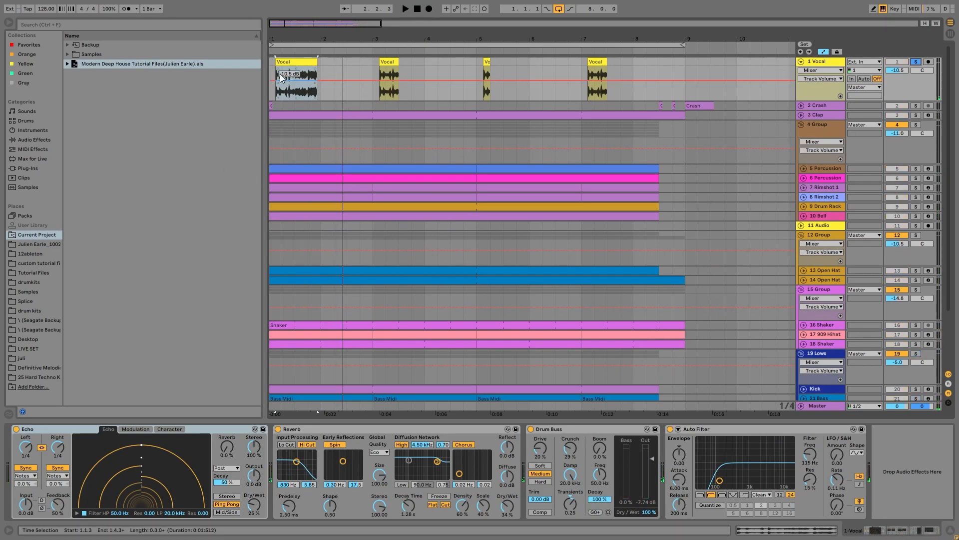
pyautogui.click(389, 60)
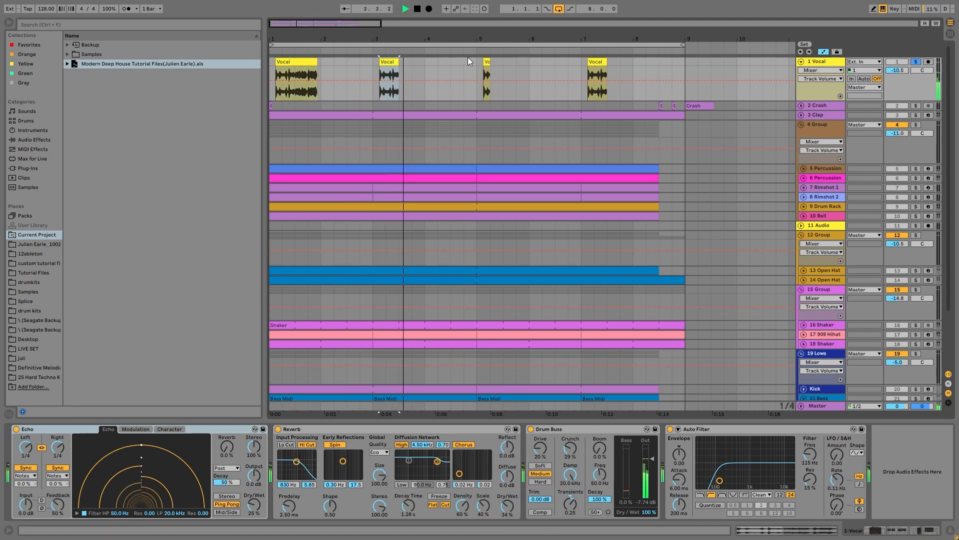
pyautogui.click(477, 65)
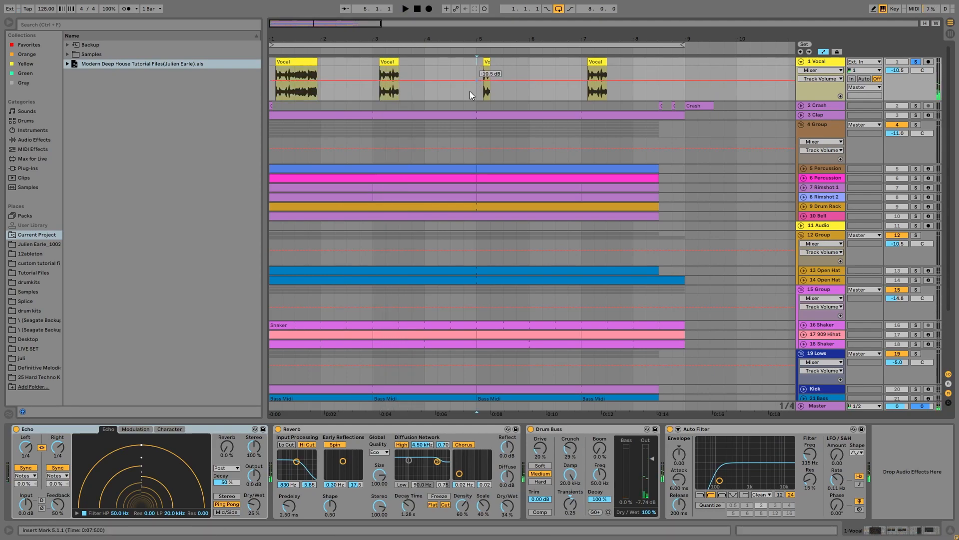
pyautogui.press('space')
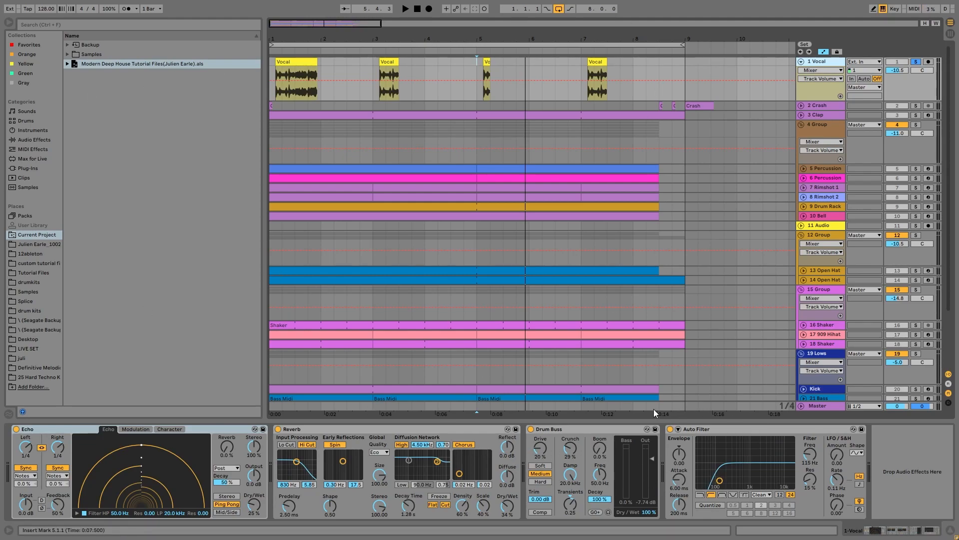
# Step: Switch the solo from Vocal to the Crash track, unfold its lane and audition the short clip at bar 1
pyautogui.click(916, 62)
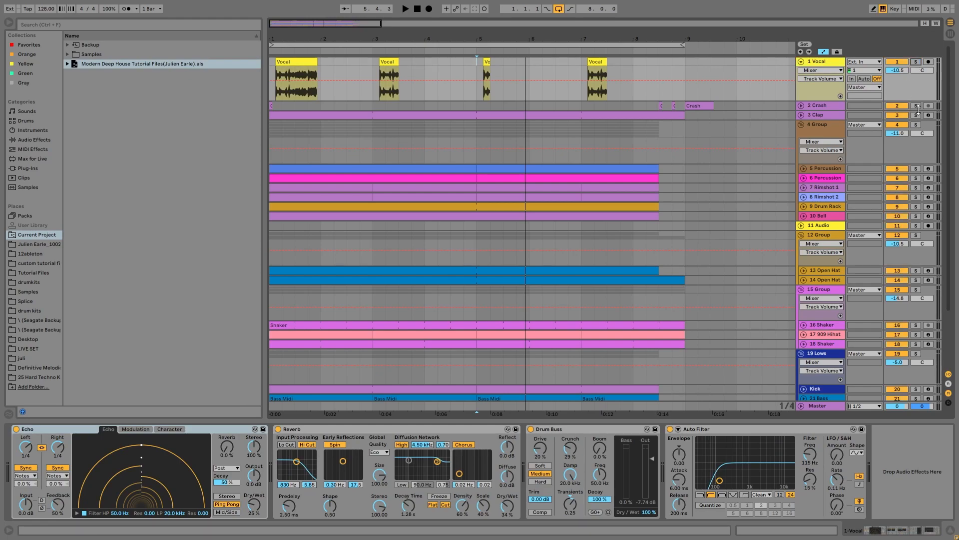
pyautogui.click(917, 106)
pyautogui.click(801, 105)
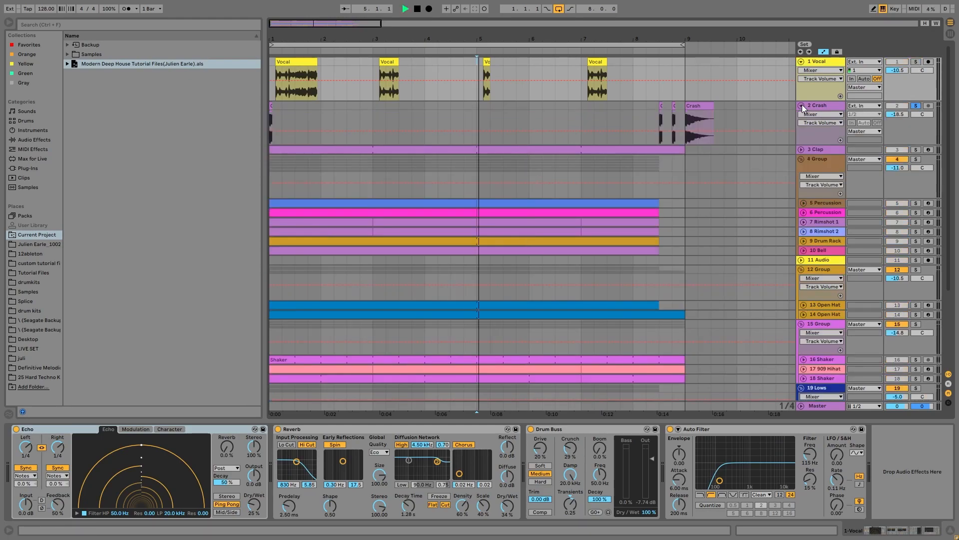
pyautogui.click(270, 106)
pyautogui.press('space')
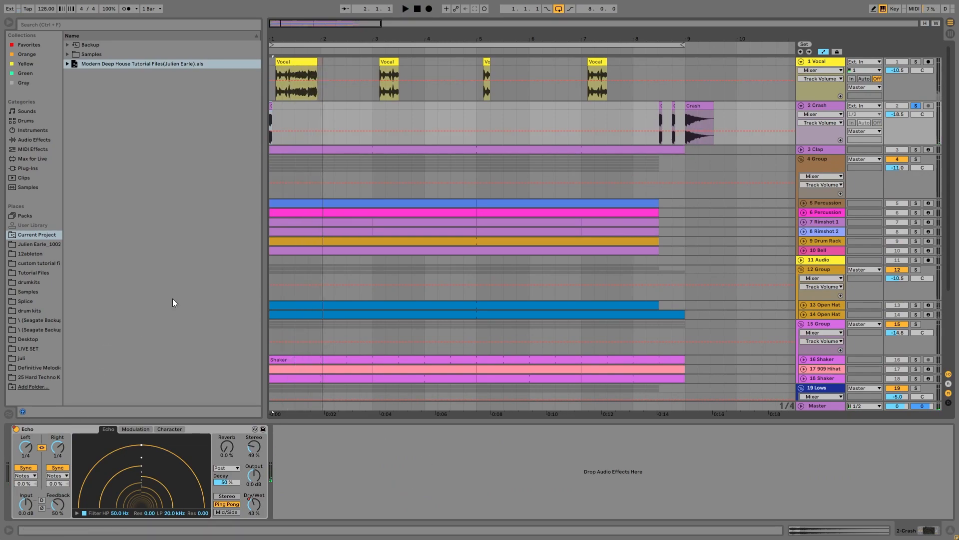
# Step: Audition the long Crash clip at bar 9 and the short Crash clips near the end of bar 8
pyautogui.click(693, 103)
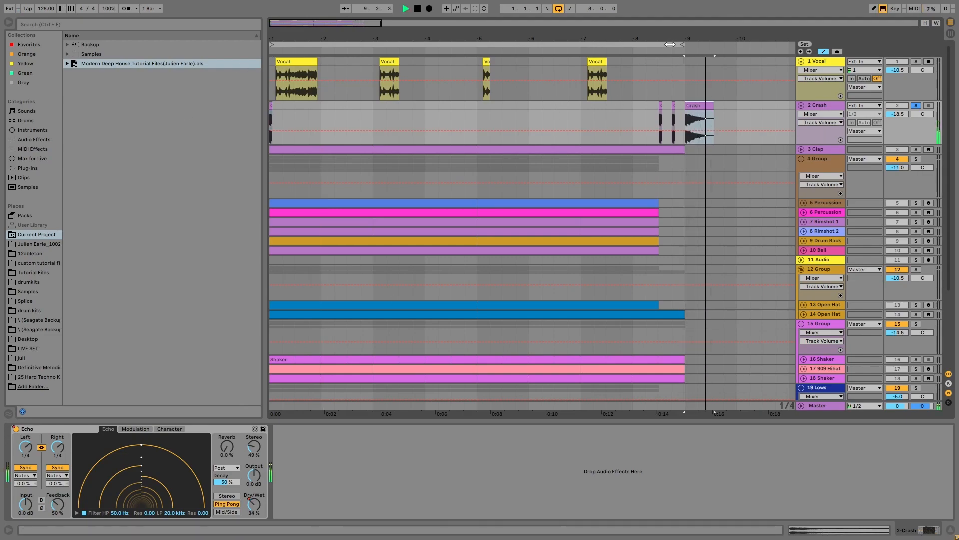
pyautogui.scroll(5, 658, 183)
pyautogui.click(684, 105)
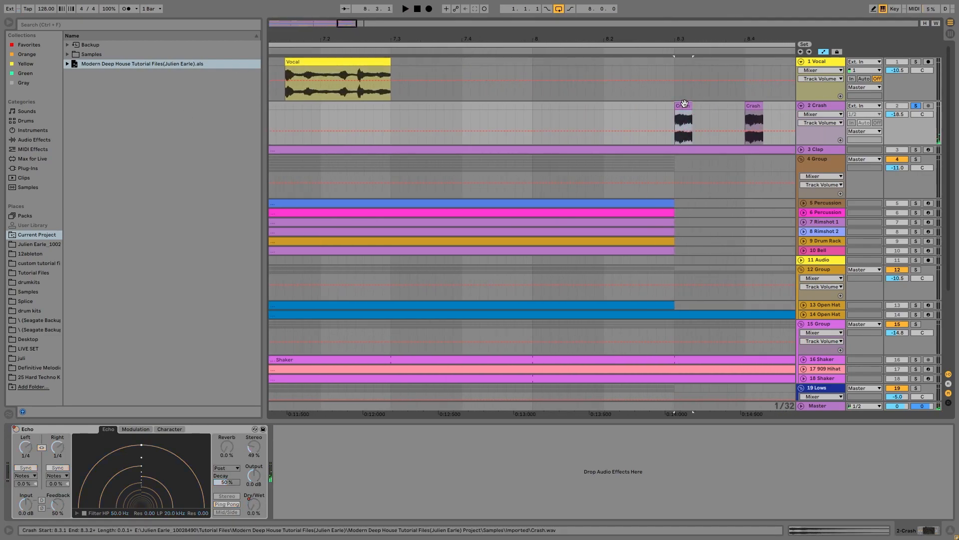
pyautogui.scroll(-8, 478, 113)
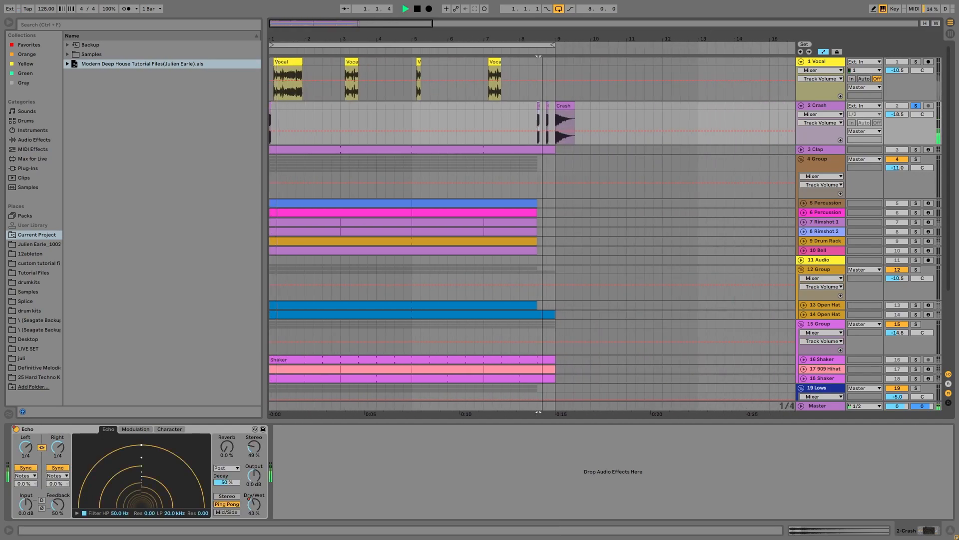
pyautogui.press('space')
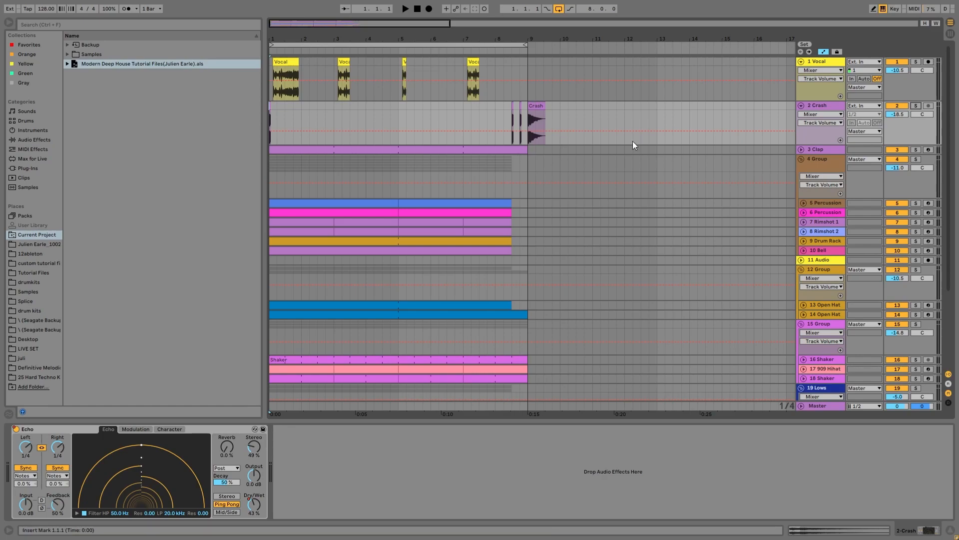
# Step: Try the long Crash clip from bar 9 at bar 1, play it with the full mix and undo the change
pyautogui.moveTo(533, 113); pyautogui.dragTo(280, 122)
pyautogui.press('space')
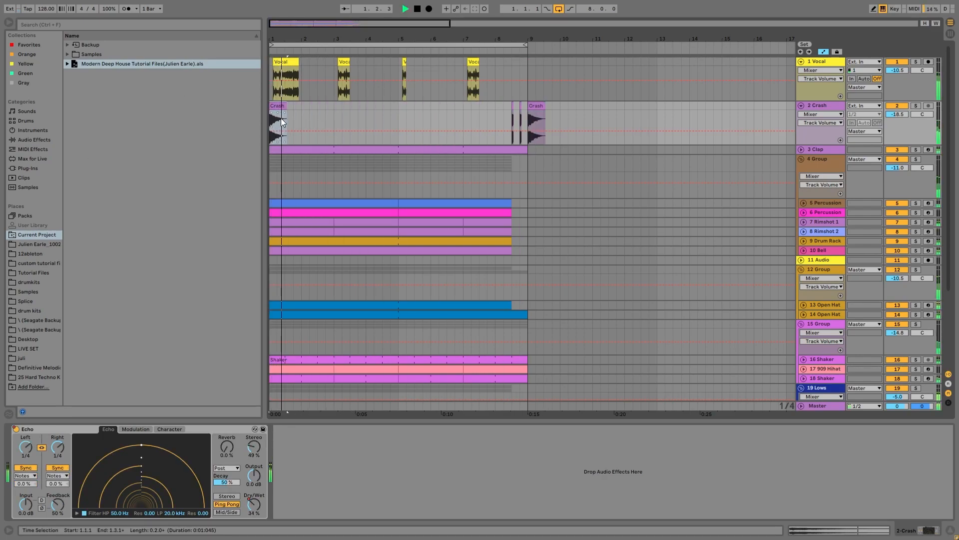
pyautogui.press('space')
pyautogui.hotkey('ctrl', 'z')
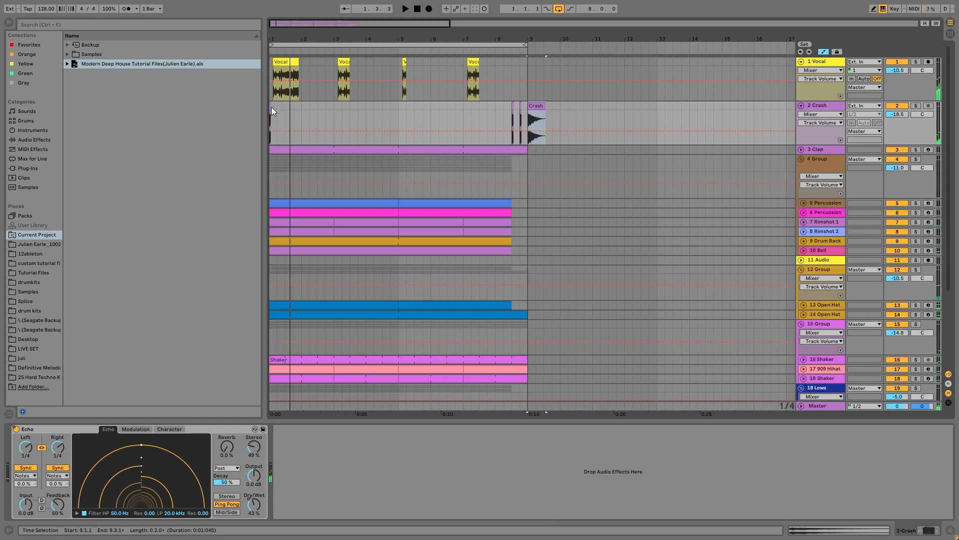
# Step: Play the full mix from the short Crash clip at bar 1
pyautogui.click(271, 107)
pyautogui.press('space')
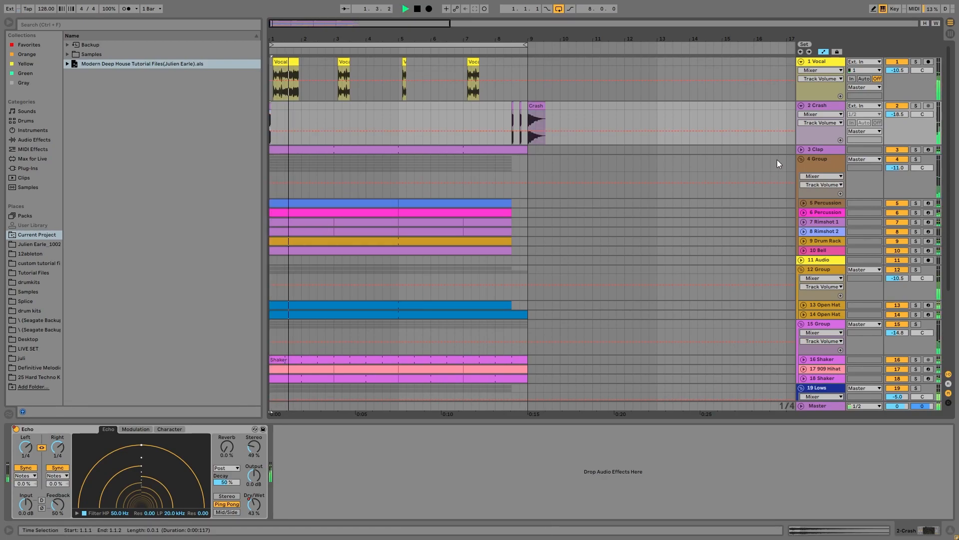
pyautogui.press('space')
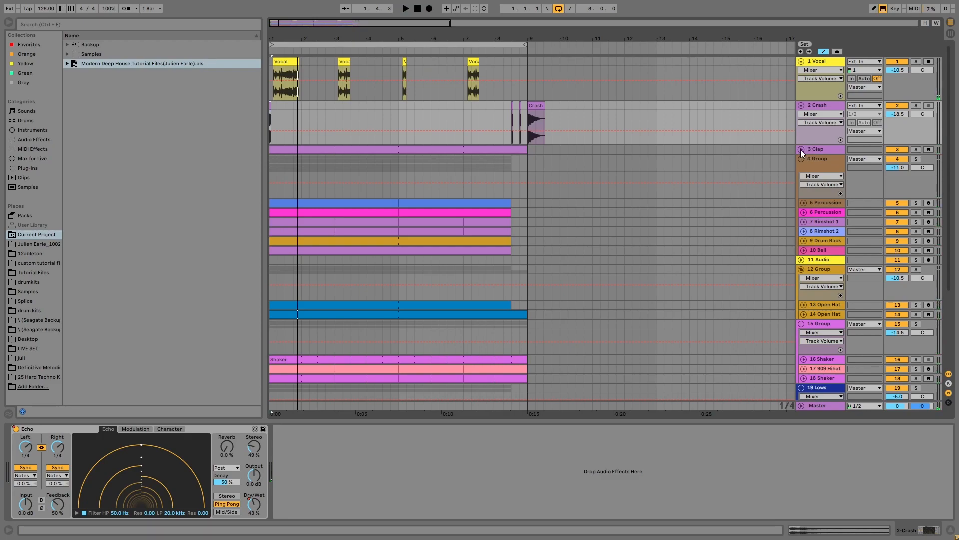
# Step: Unfold the Clap track, solo it and listen to its pattern from bar 1
pyautogui.click(803, 149)
pyautogui.press('space')
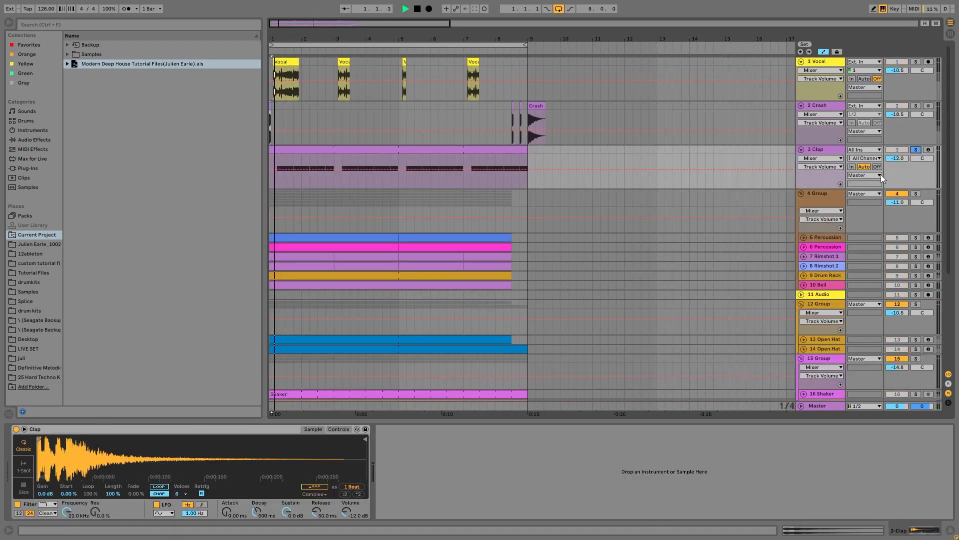
pyautogui.scroll(-5, 883, 174)
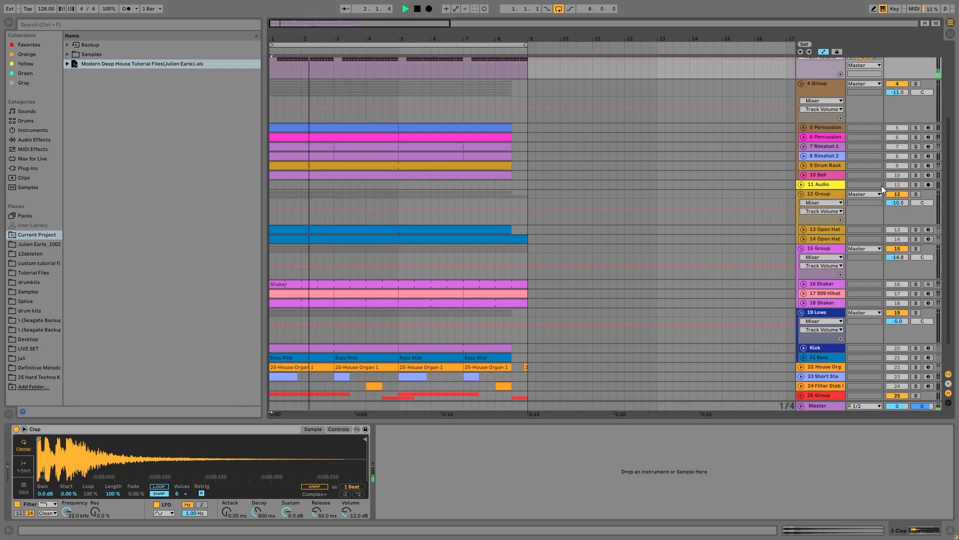
pyautogui.scroll(4, 609, 266)
pyautogui.press('space')
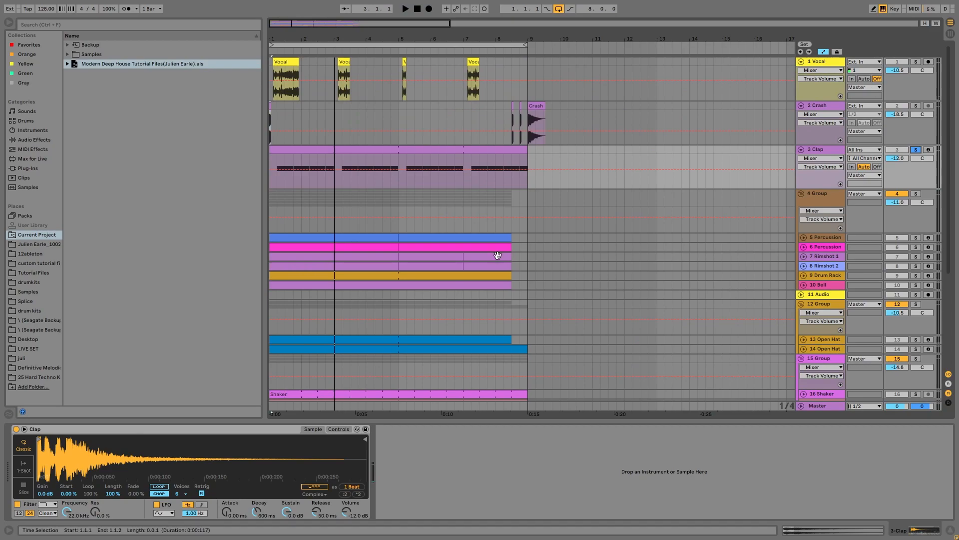
pyautogui.press('space')
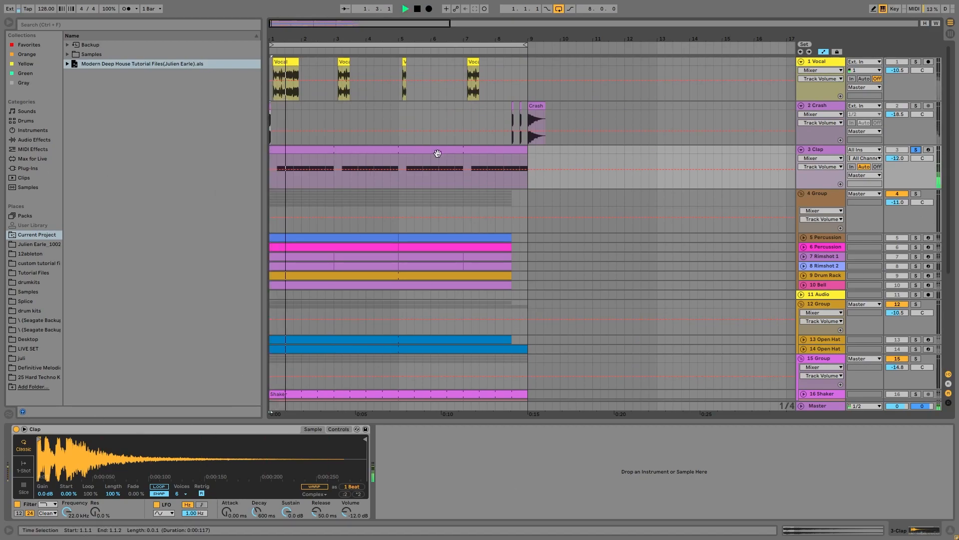
# Step: Unsolo the Clap track to hear the full mix, and solo the percussion group, track 4
pyautogui.click(915, 149)
pyautogui.press('space')
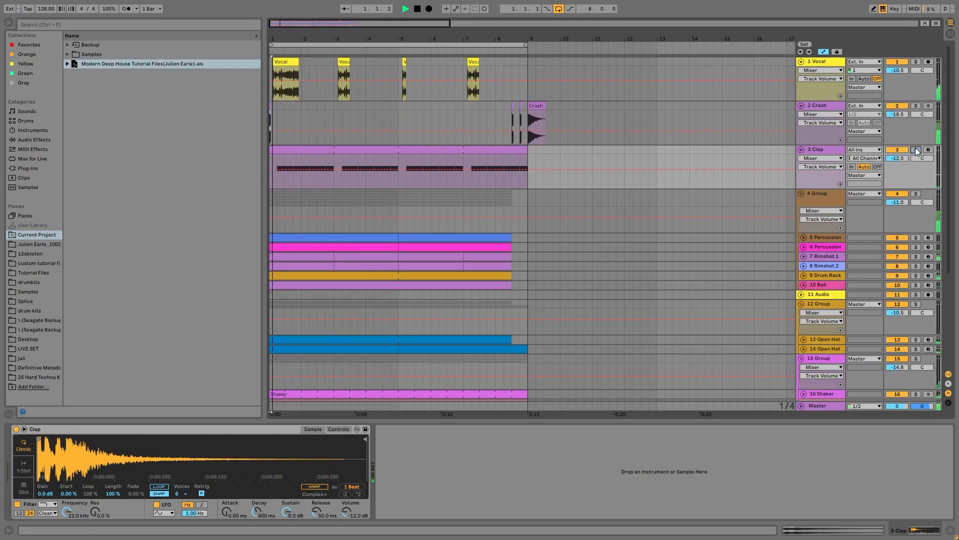
pyautogui.click(915, 193)
pyautogui.click(816, 192)
# Step: Unfold tracks 5 Percussion through 10 Bell inside the soloed group and play them together from bar 1
pyautogui.scroll(-4, 787, 250)
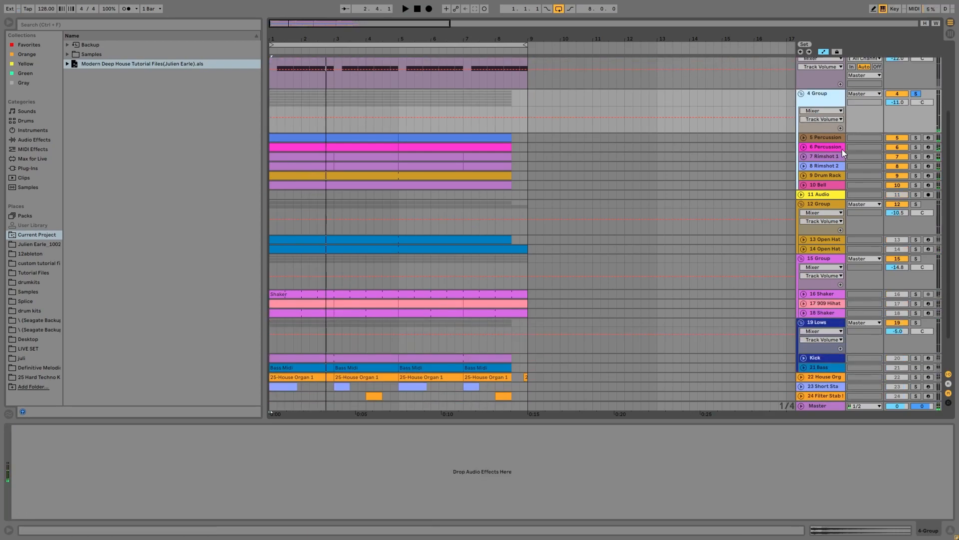
pyautogui.click(826, 138)
pyautogui.keyDown('shift'); pyautogui.click(825, 185); pyautogui.keyUp('shift')
pyautogui.press('u')
pyautogui.press('space')
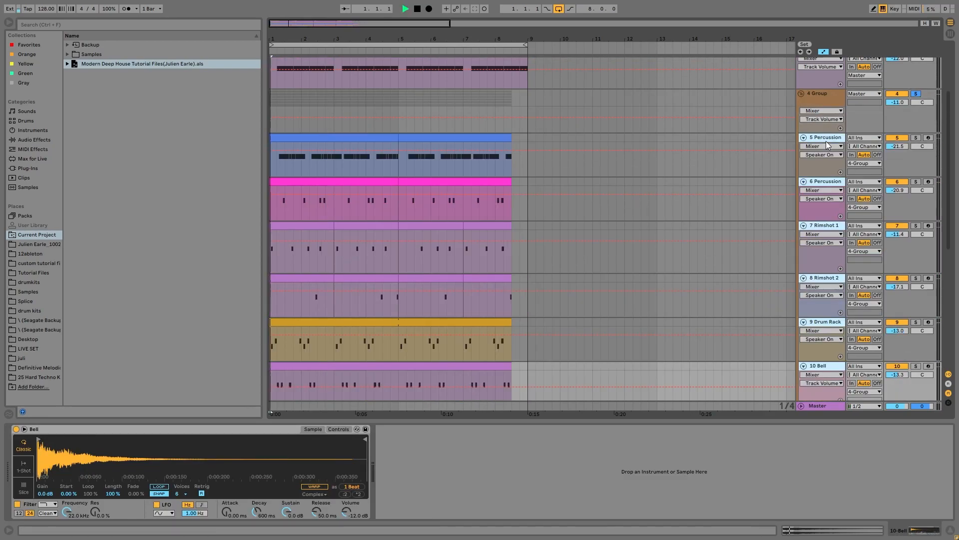
pyautogui.scroll(-3, 866, 121)
pyautogui.scroll(-3, 867, 117)
pyautogui.scroll(2, 845, 150)
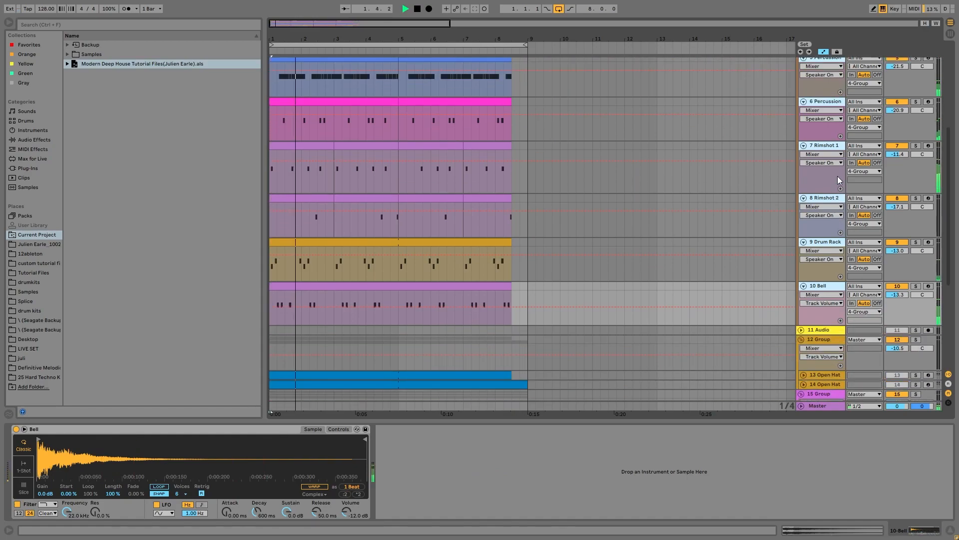
# Step: Show the Drum Rack track's devices, and solo and audition the 5 Percussion track
pyautogui.click(828, 245)
pyautogui.scroll(4, 826, 245)
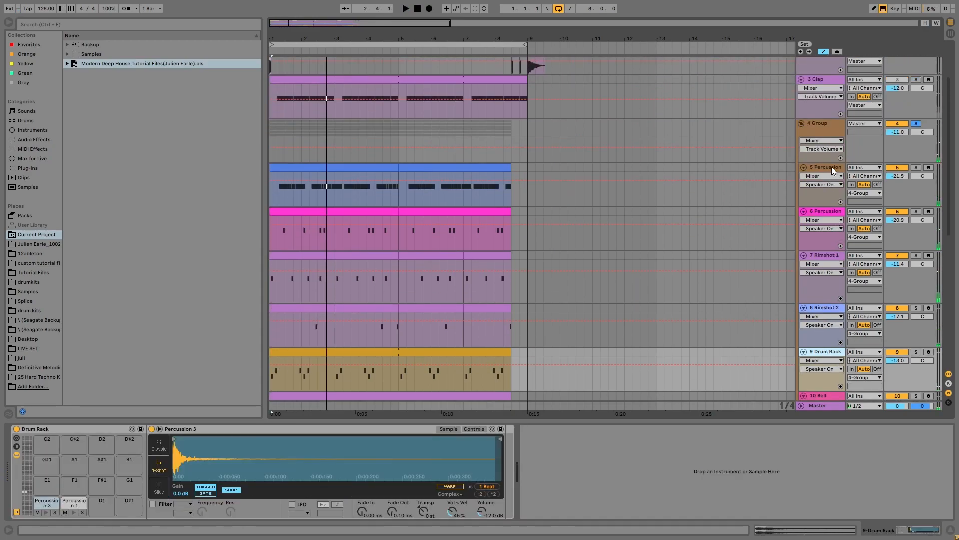
pyautogui.click(834, 170)
pyautogui.click(916, 168)
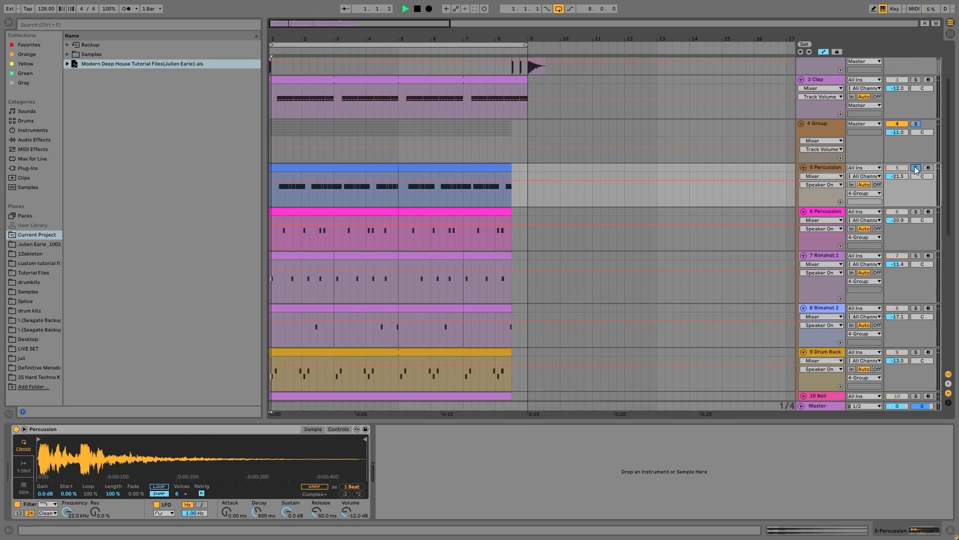
pyautogui.scroll(-2, 896, 192)
pyautogui.scroll(-1, 896, 193)
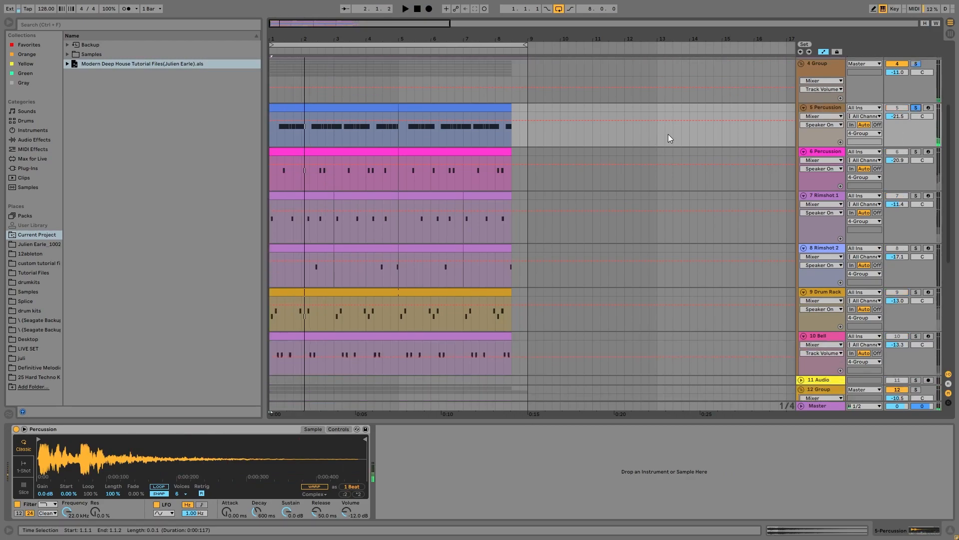
# Step: Solo the 6 Percussion and 7 Rimshot 1 tracks and play them from bar 1
pyautogui.click(913, 153)
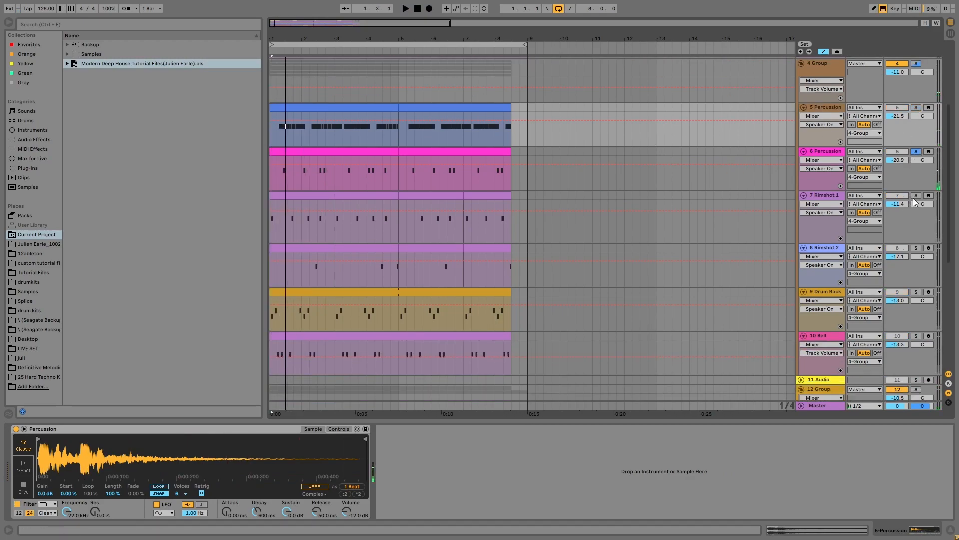
pyautogui.press('space')
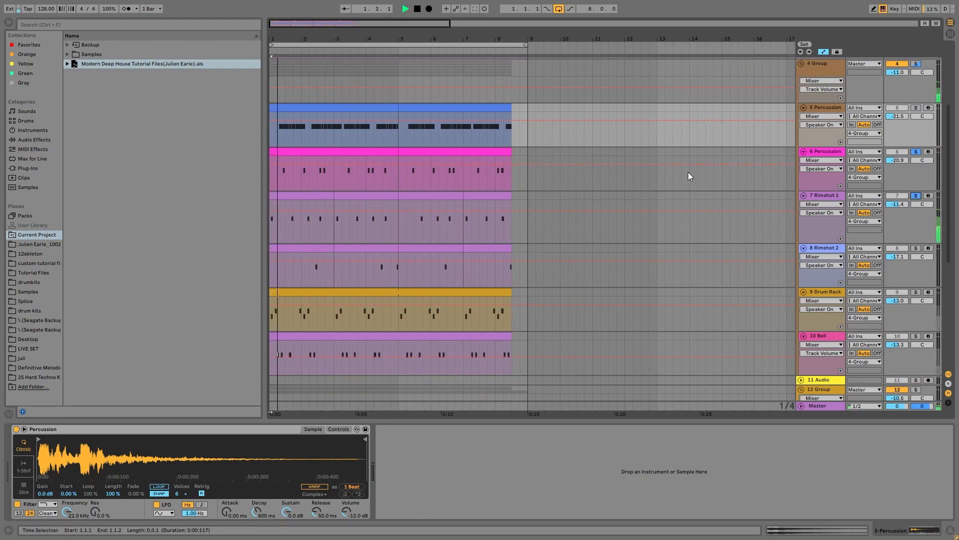
# Step: Add 8 Rimshot 2 to the soloed tracks, and solo and audition the 9 Drum Rack track by itself with its devices shown
pyautogui.click(917, 249)
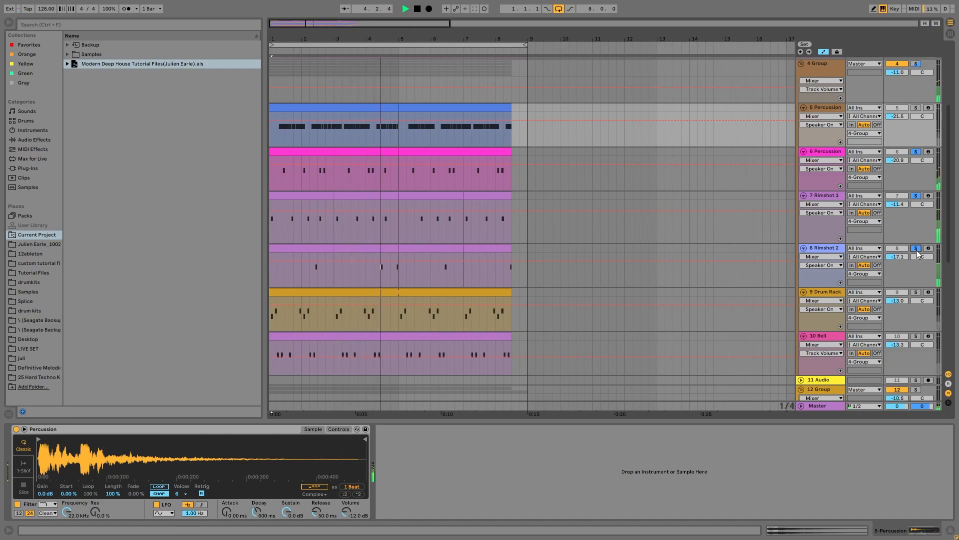
pyautogui.press('space')
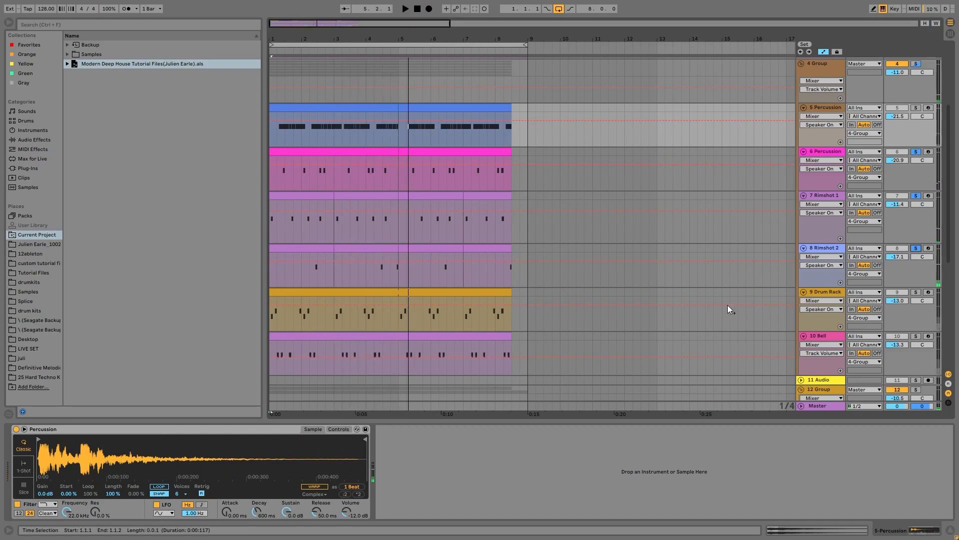
pyautogui.scroll(-3, 894, 223)
pyautogui.click(916, 222)
pyautogui.click(819, 222)
pyautogui.press('space')
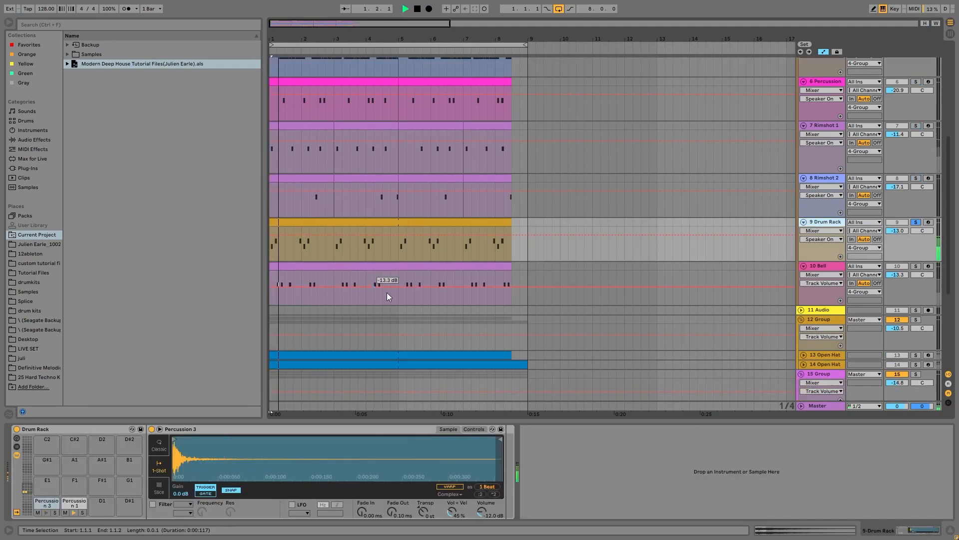
# Step: Solo and audition the 10 Bell track and show its sample device
pyautogui.scroll(-3, 400, 238)
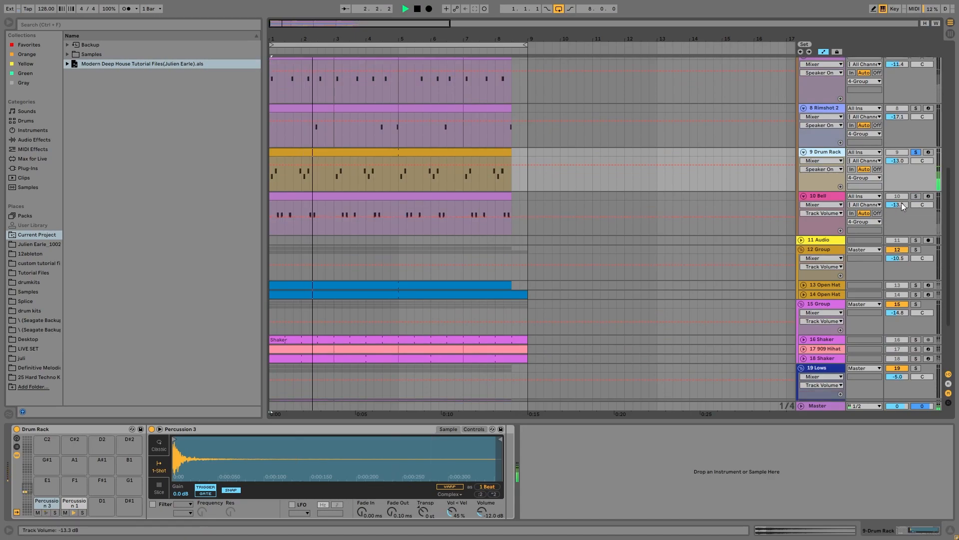
pyautogui.click(916, 196)
pyautogui.click(820, 196)
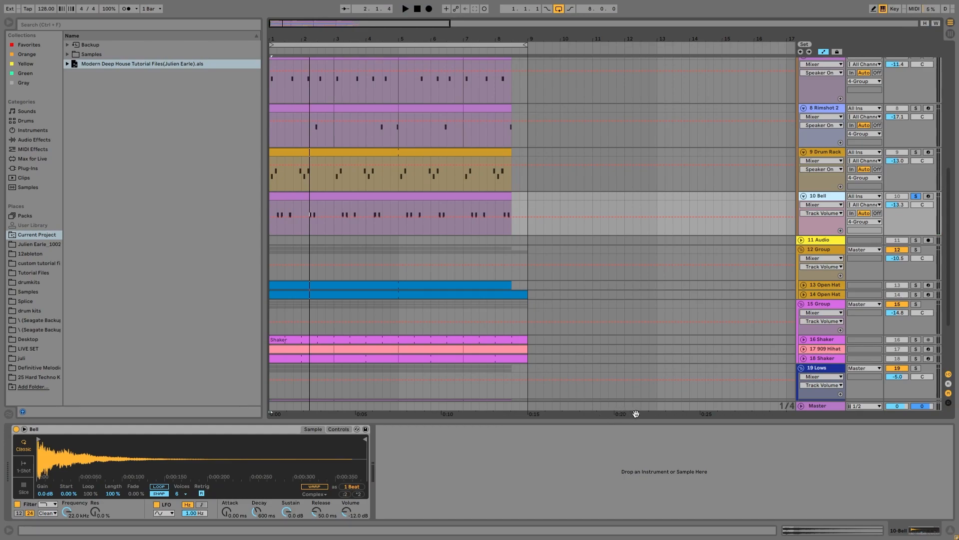
# Step: Solo the whole 4 Group and play all of its percussion tracks together while reviewing them
pyautogui.scroll(3, 903, 172)
pyautogui.scroll(7, 903, 172)
pyautogui.click(916, 154)
pyautogui.press('space')
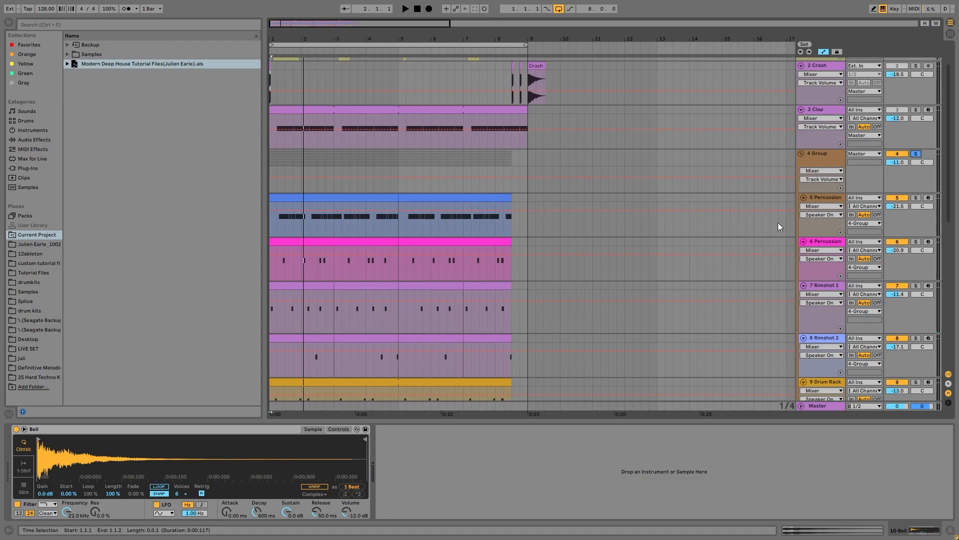
pyautogui.scroll(-5, 773, 232)
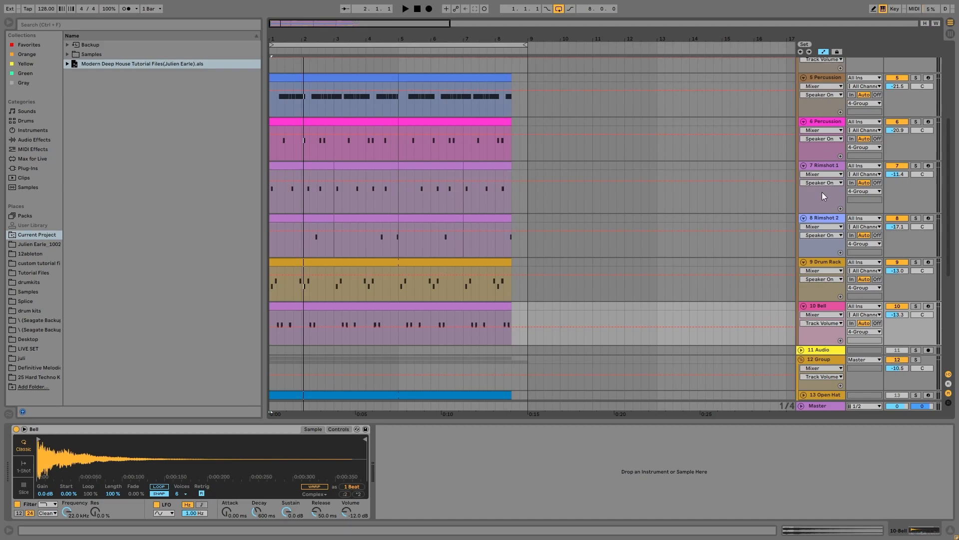
pyautogui.scroll(5, 788, 305)
pyautogui.press('space')
pyautogui.scroll(-7, 839, 195)
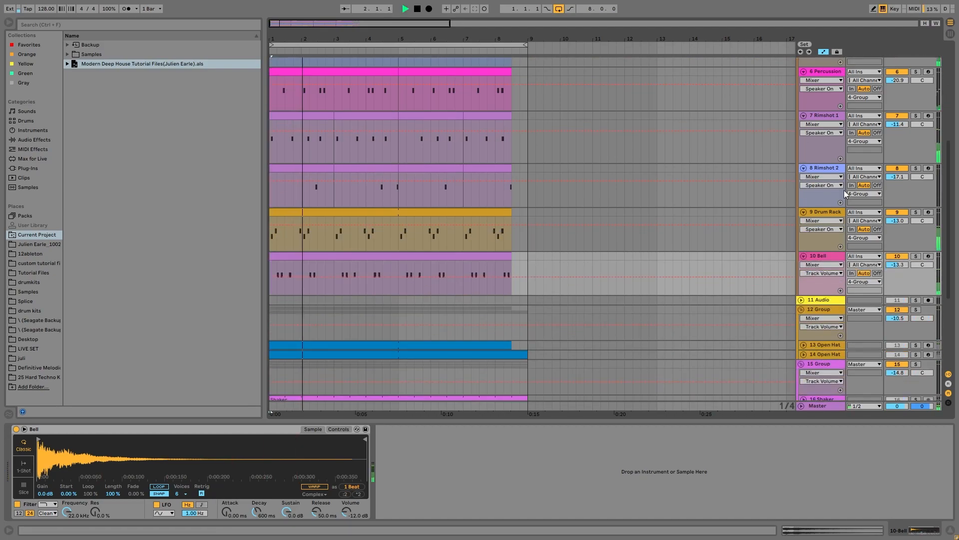
pyautogui.scroll(5, 823, 232)
pyautogui.scroll(3, 823, 234)
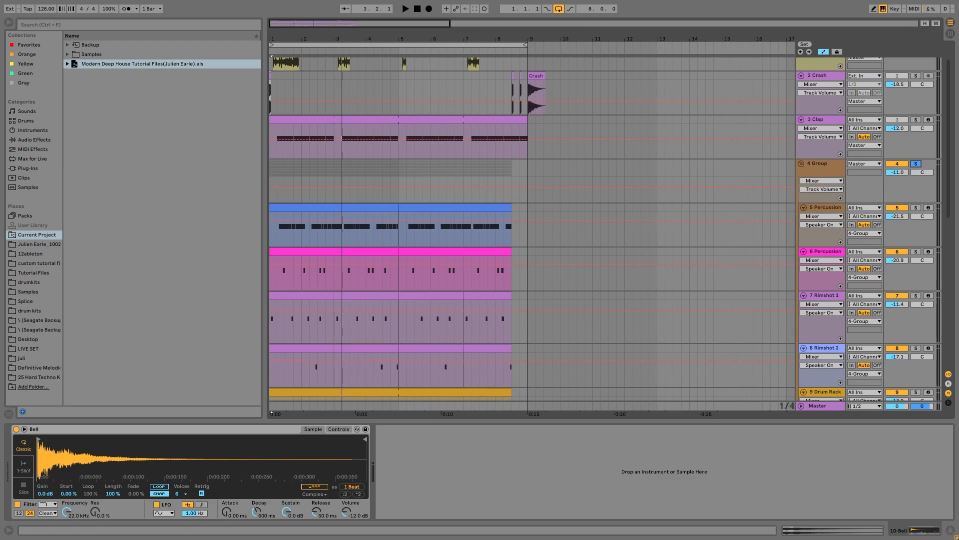
pyautogui.scroll(-8, 508, 334)
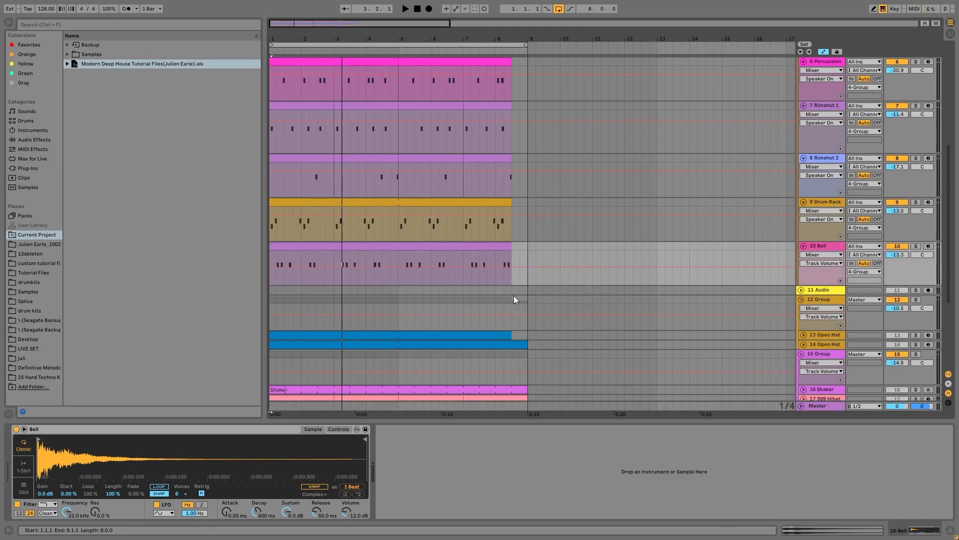
pyautogui.scroll(7, 630, 247)
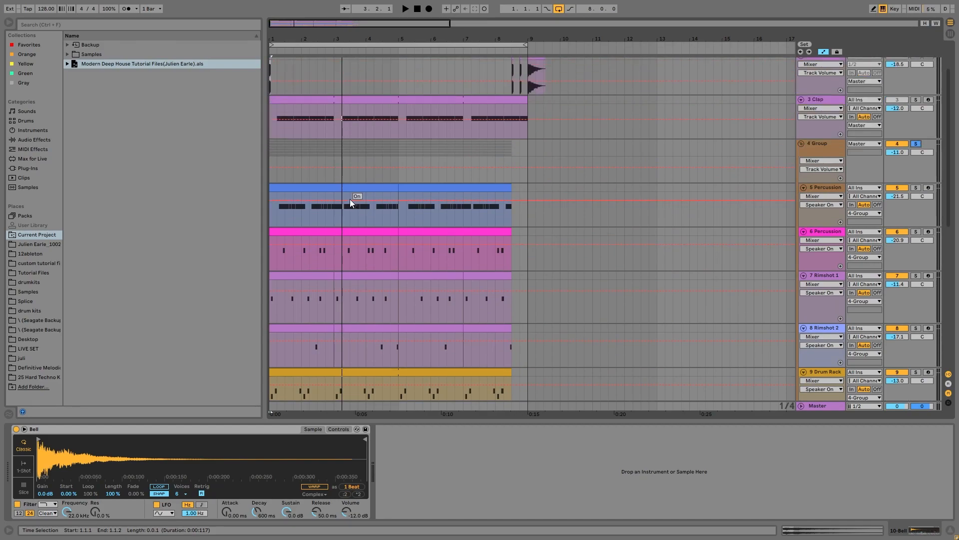
# Step: Unsolo and fold the 4 Group, and delete the 11 Audio track below it
pyautogui.click(834, 146)
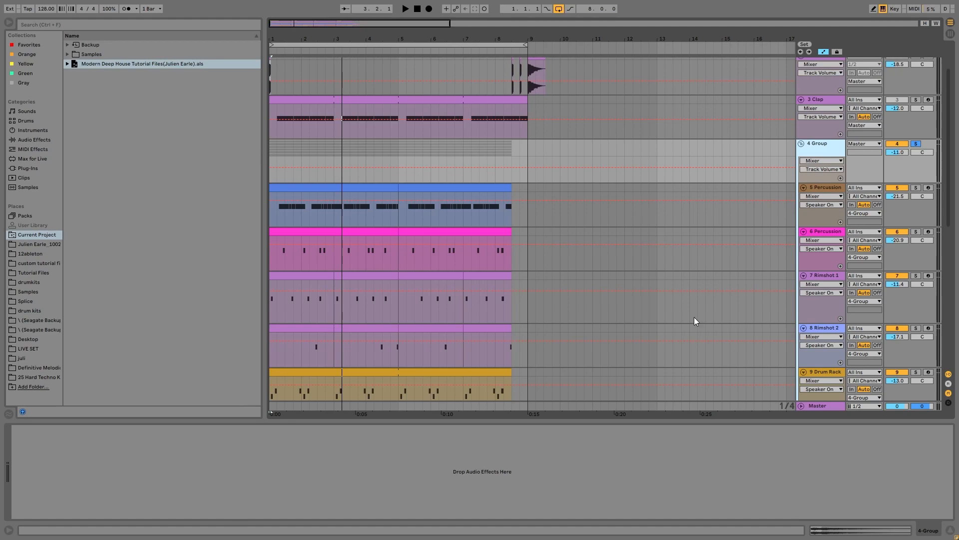
pyautogui.click(916, 144)
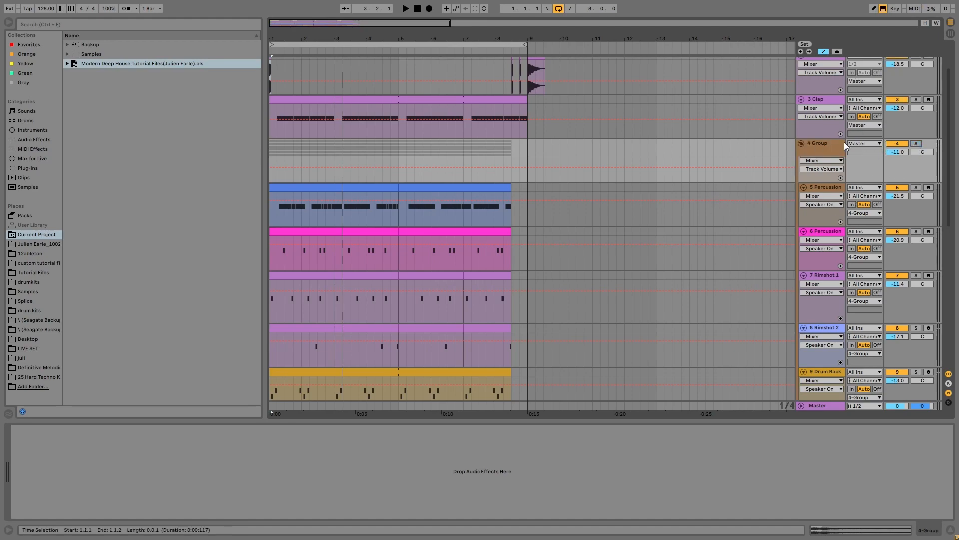
pyautogui.click(801, 144)
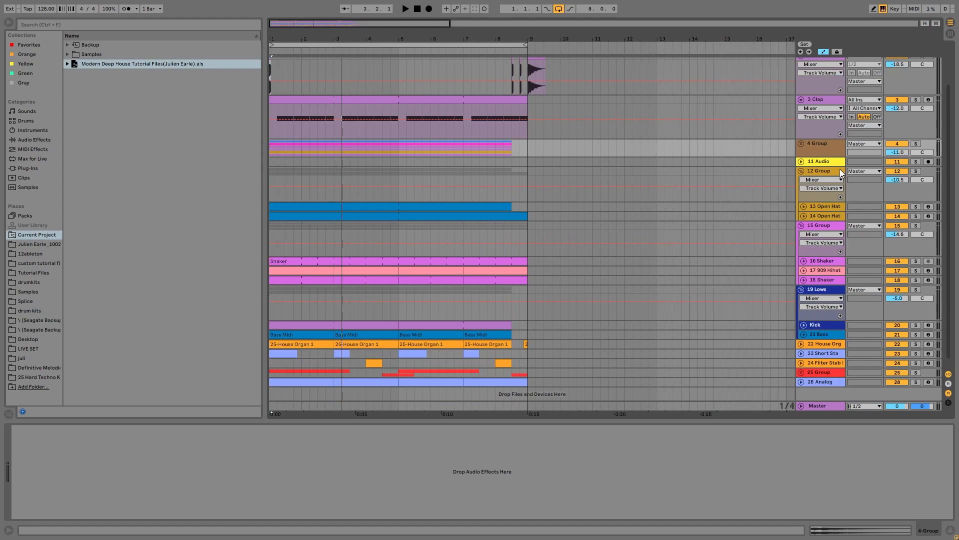
pyautogui.click(831, 163)
pyautogui.press('Delete')
# Step: Solo and play the 11 Group, and unfold its 12 and 13 Open Hat tracks
pyautogui.click(916, 162)
pyautogui.press('space')
pyautogui.click(804, 198)
pyautogui.click(805, 241)
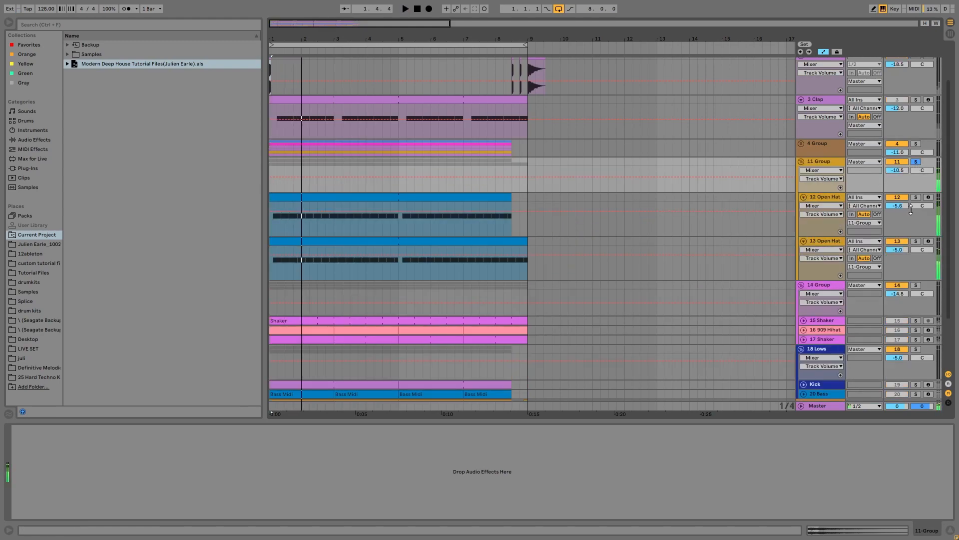
# Step: Solo and audition the 12 Open Hat and 13 Open Hat tracks one after another, and show the instrument controls of Open Hat 2
pyautogui.click(817, 201)
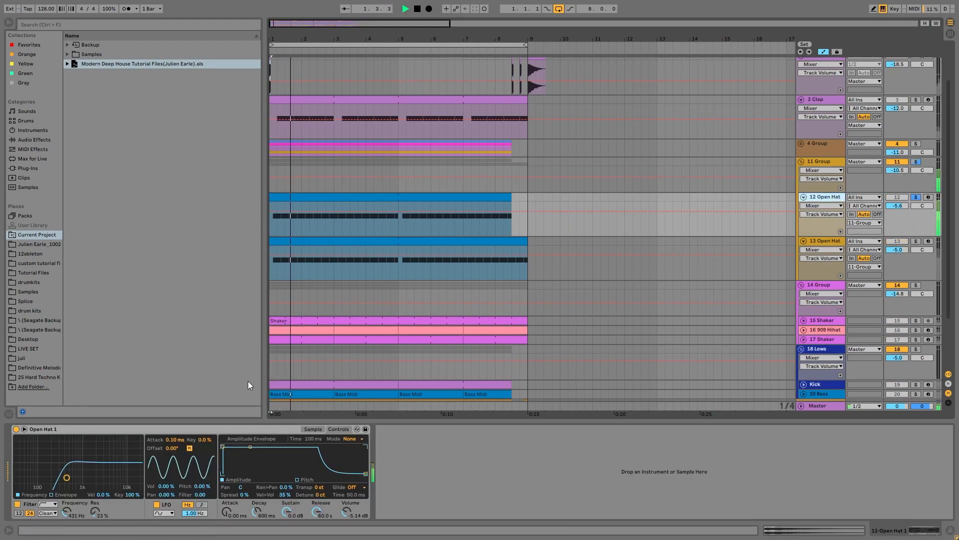
pyautogui.click(916, 242)
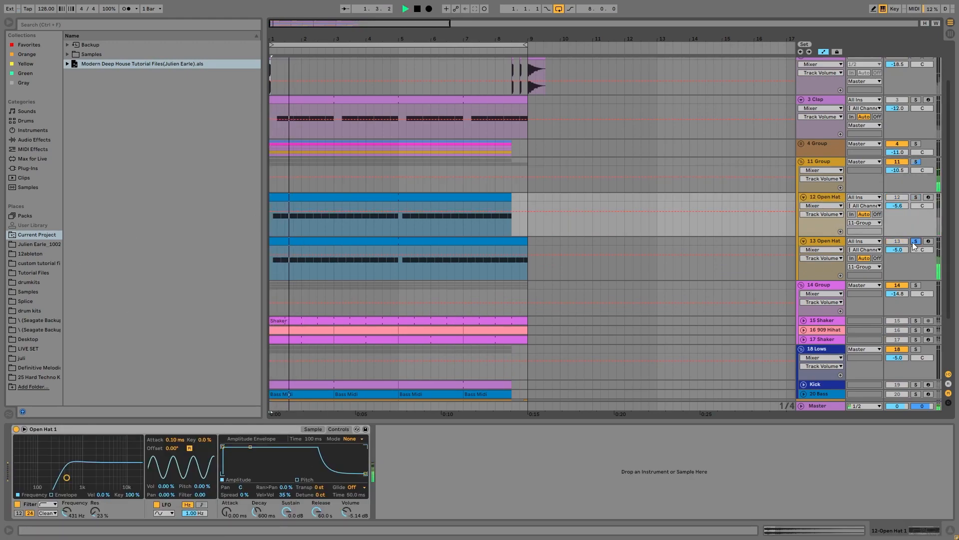
pyautogui.click(830, 241)
pyautogui.press('space')
pyautogui.press('space')
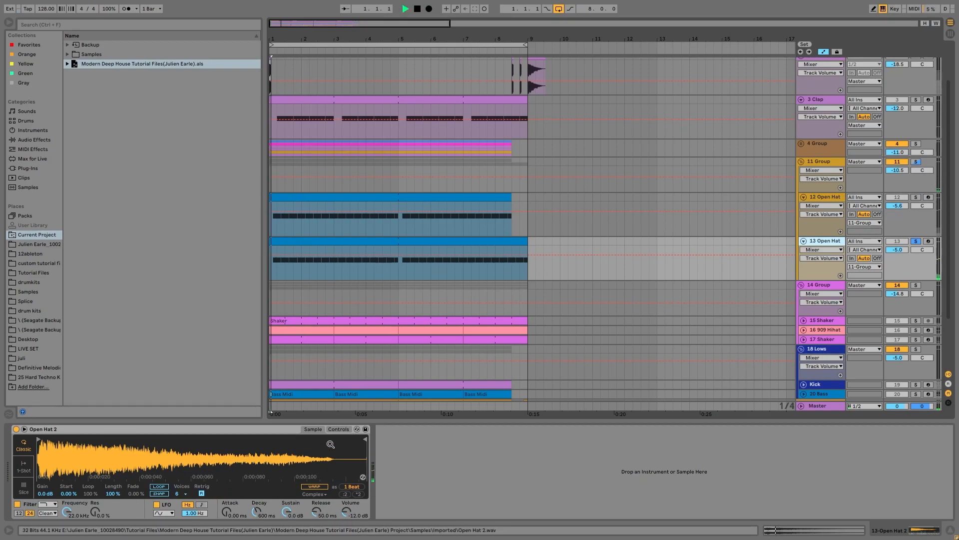
pyautogui.click(338, 429)
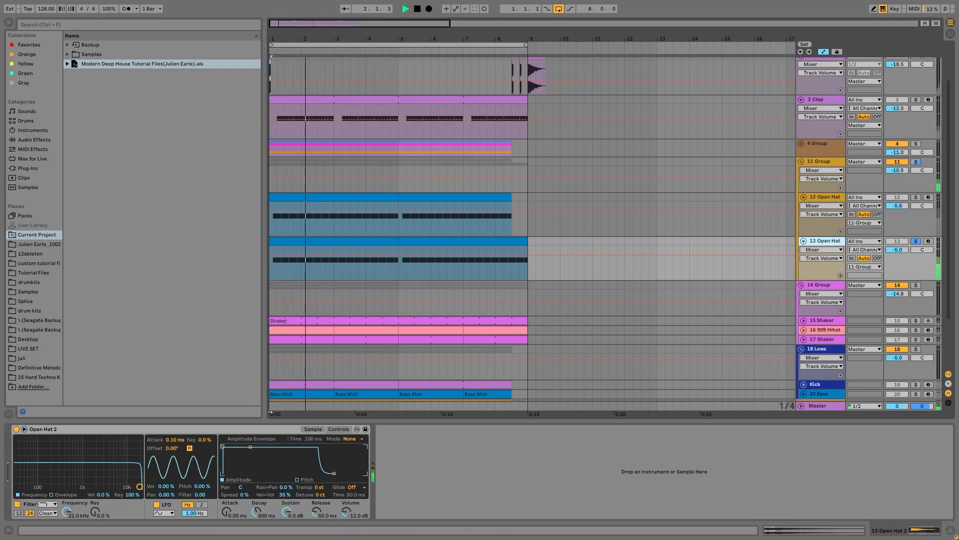
# Step: Return the solo to the whole 11 Group and play both open hats together from bar 1
pyautogui.click(916, 161)
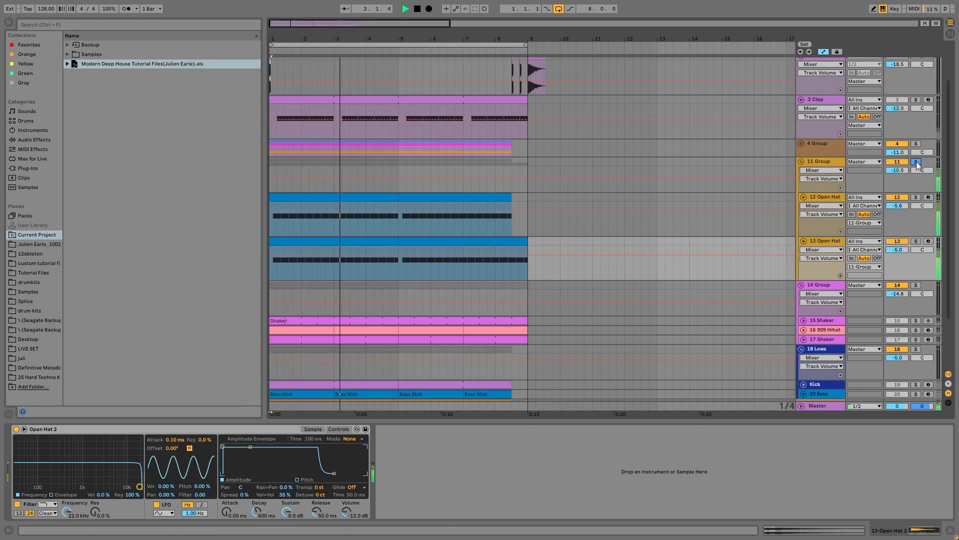
pyautogui.press('space')
pyautogui.press('space')
pyautogui.click(824, 164)
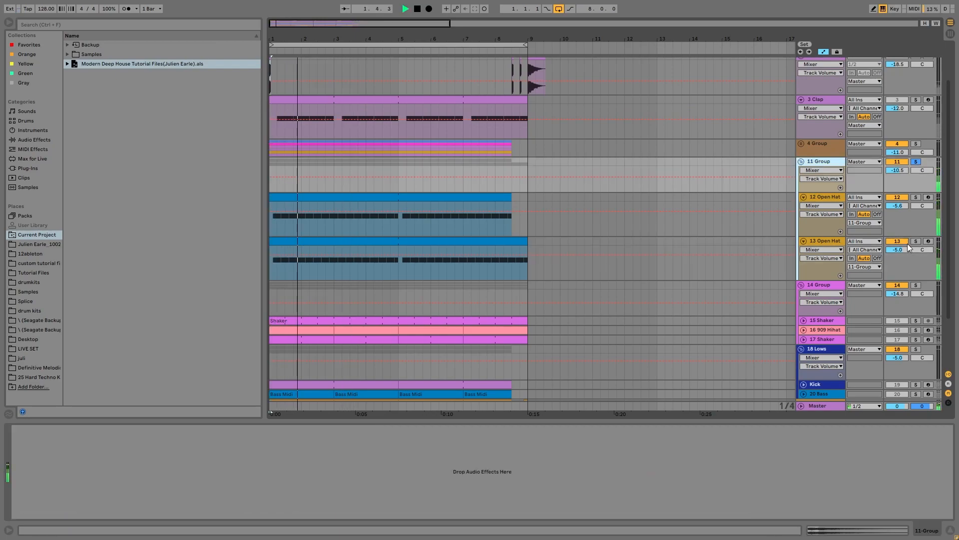
pyautogui.scroll(-3, 832, 304)
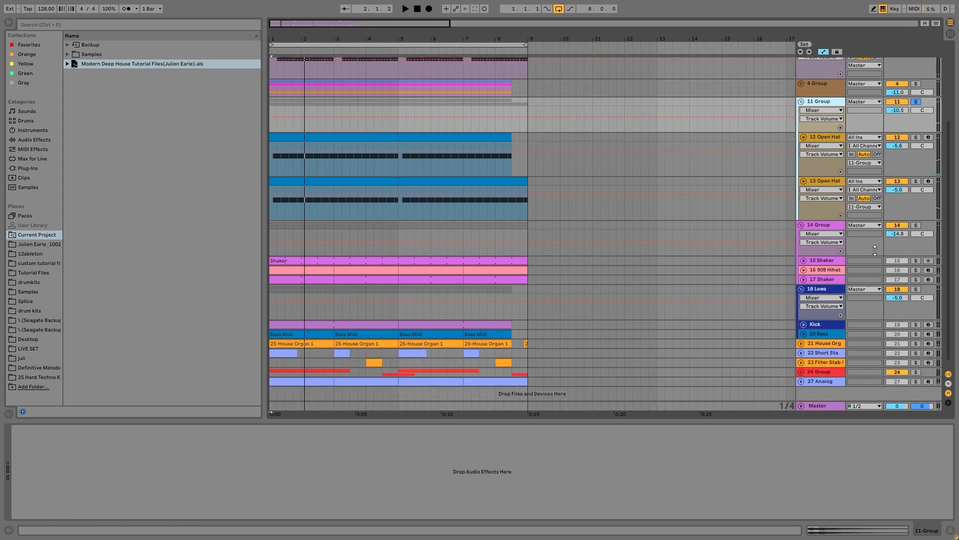
pyautogui.scroll(-1, 876, 256)
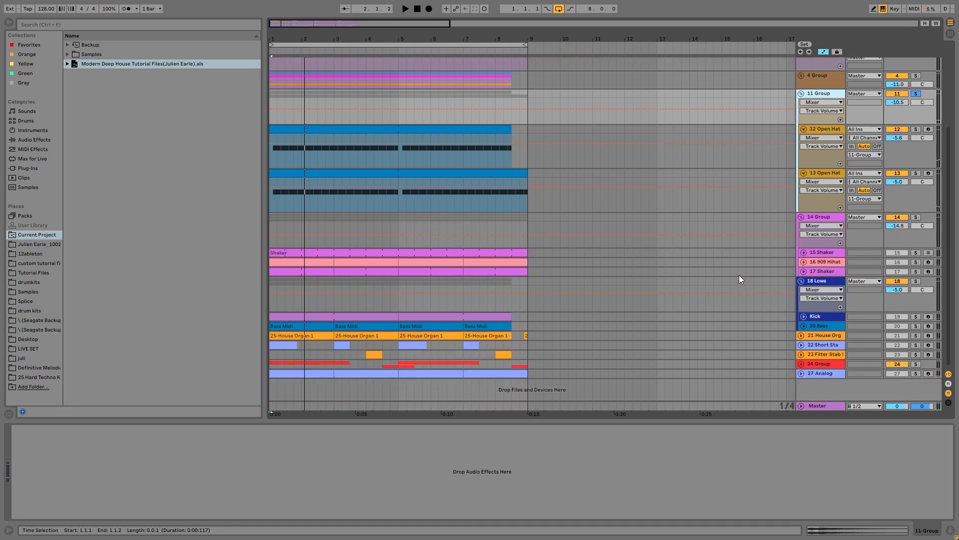
# Step: Unsolo the 11 Group and play the full mix with the end of the 13 Open Hat clip, 8.3.1 to 9.1.1, selected
pyautogui.click(916, 94)
pyautogui.click(512, 92)
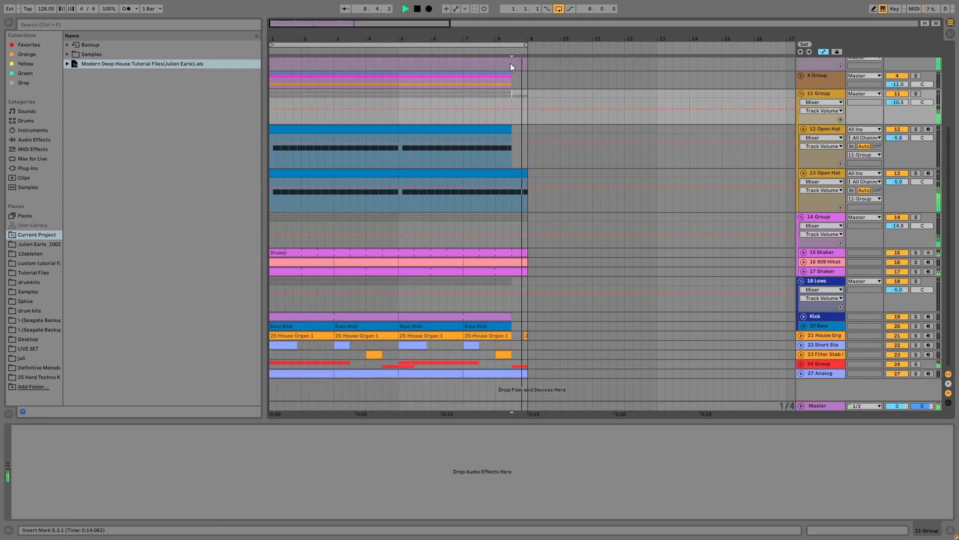
pyautogui.keyDown('ctrl'); pyautogui.scroll(5, 509, 70); pyautogui.keyUp('ctrl')
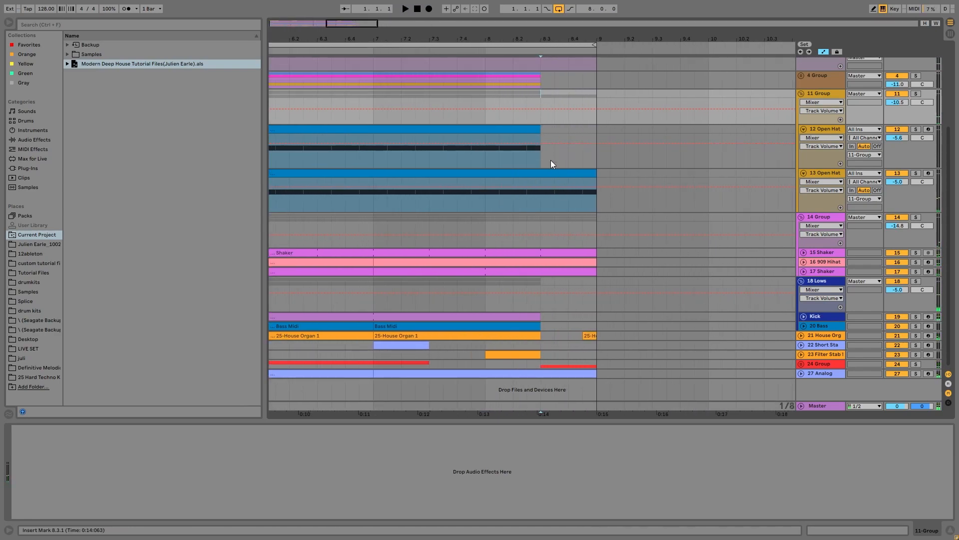
pyautogui.moveTo(543, 197); pyautogui.dragTo(591, 172)
pyautogui.press('space')
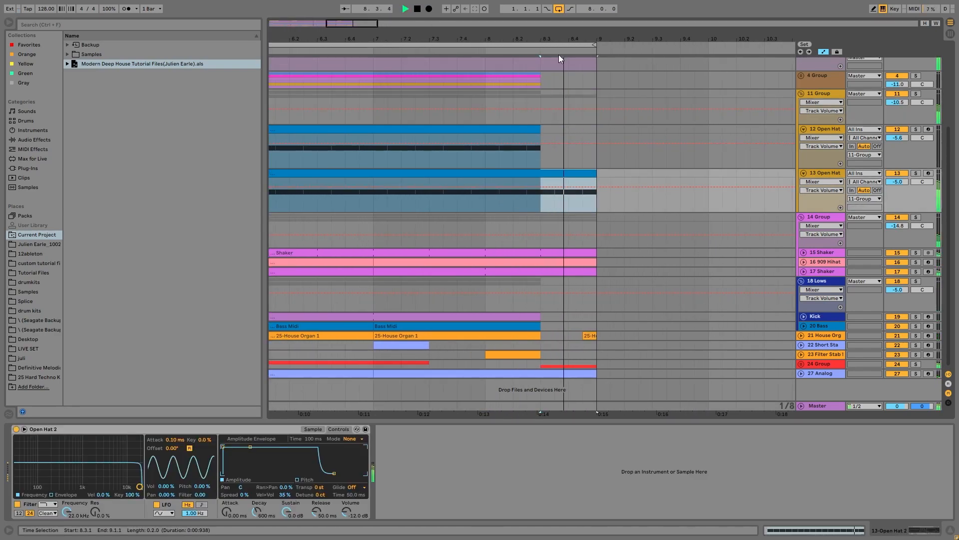
pyautogui.moveTo(556, 39); pyautogui.dragTo(552, 10)
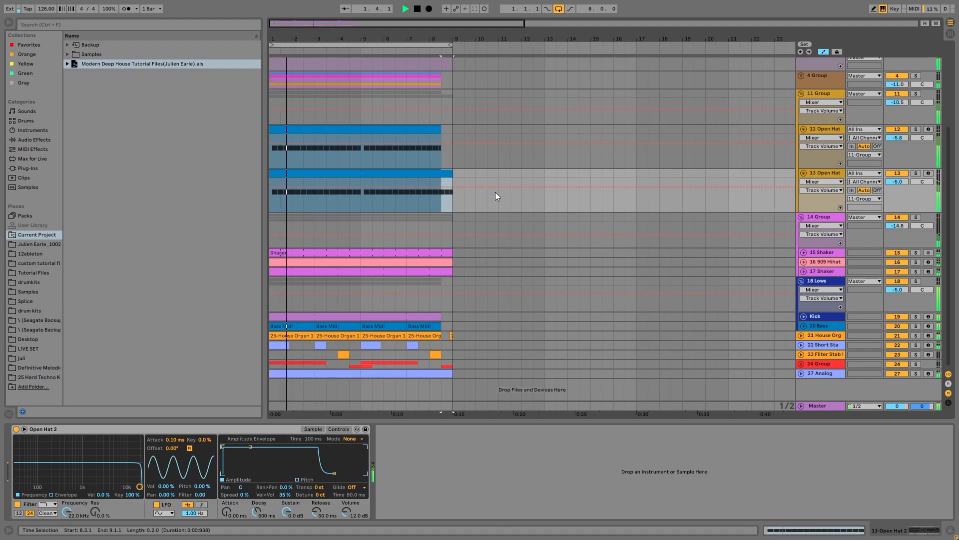
# Step: Solo and play the 14 Group, and unfold, solo and audition its 15 Shaker track
pyautogui.click(916, 217)
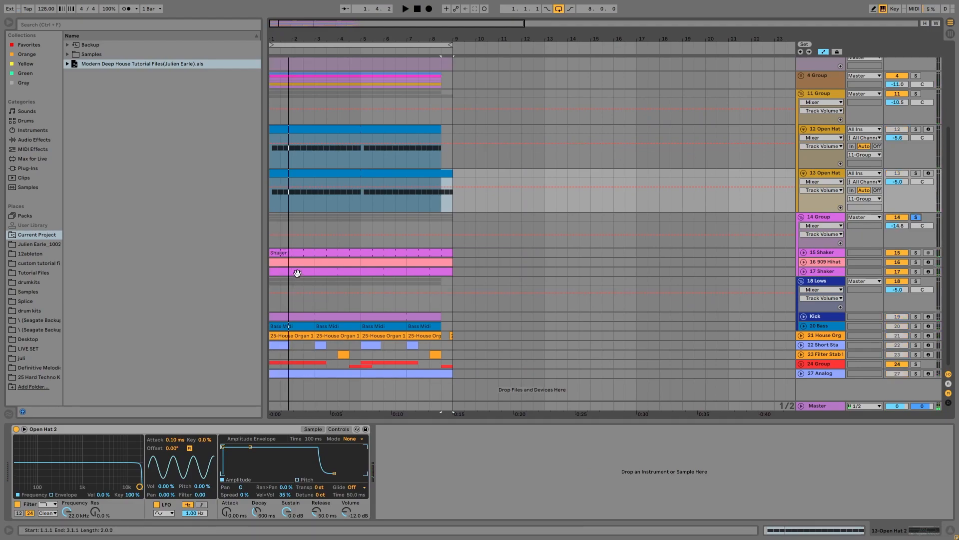
pyautogui.click(443, 252)
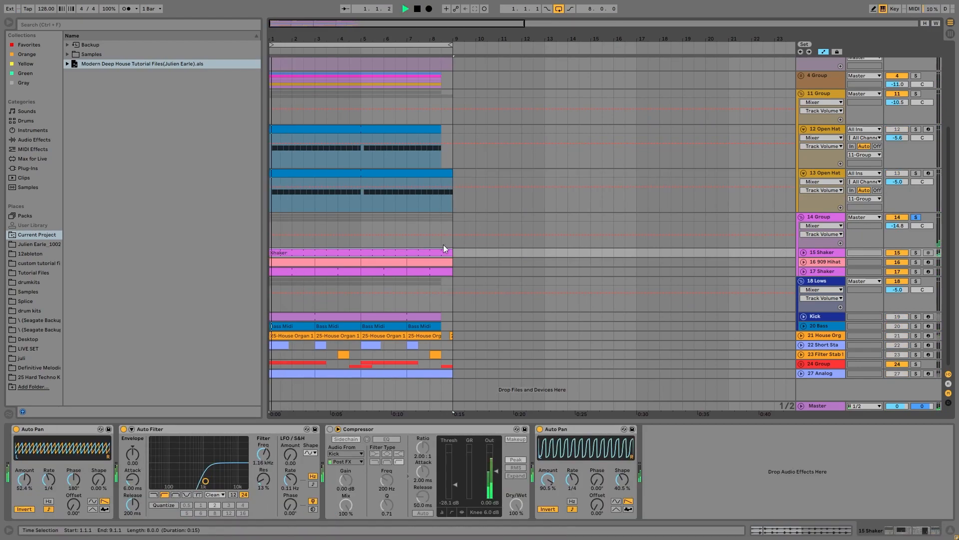
pyautogui.click(803, 252)
pyautogui.click(916, 252)
pyautogui.click(820, 254)
pyautogui.press('space')
pyautogui.press('space')
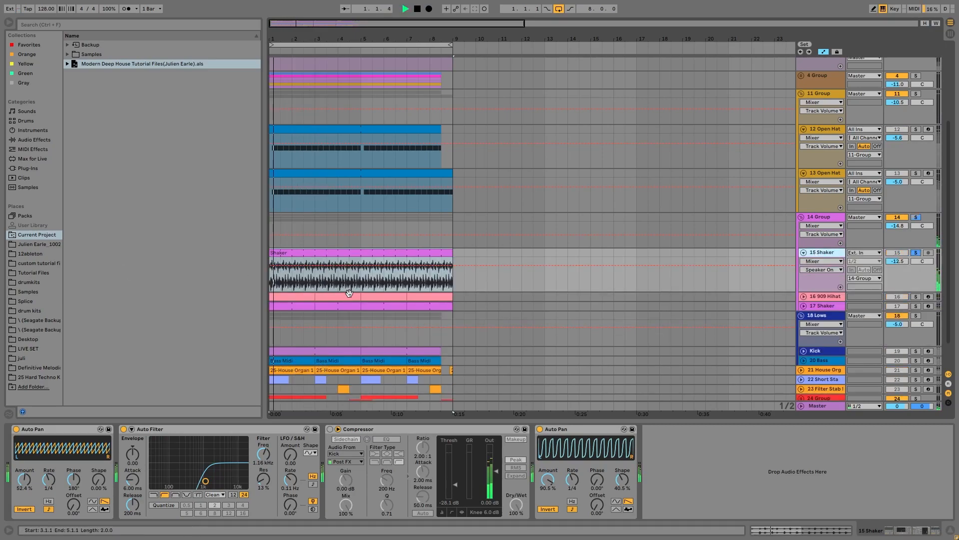
# Step: Delete the Compressor from the 15 Shaker track's device chain
pyautogui.click(368, 432)
pyautogui.press('Delete')
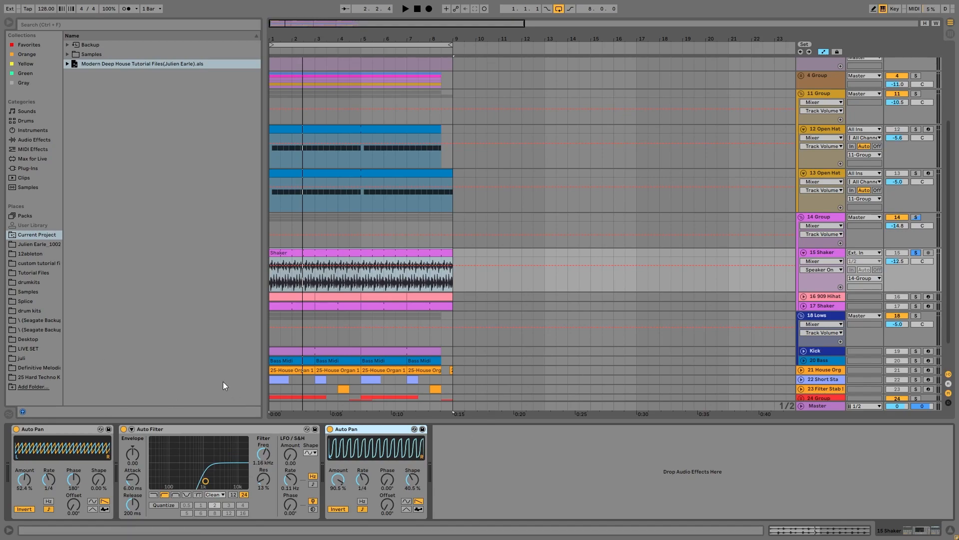
# Step: Briefly solo and audition the Kick track, and unsolo it again
pyautogui.scroll(-2, 841, 240)
pyautogui.click(916, 317)
pyautogui.press('space')
pyautogui.click(916, 316)
pyautogui.press('space')
# Step: Solo the 16 909 Hihat and 17 Shaker tracks together, play them, and unfold both tracks to inspect their notes and devices
pyautogui.click(916, 262)
pyautogui.press('space')
pyautogui.keyDown('ctrl'); pyautogui.click(916, 272); pyautogui.keyUp('ctrl')
pyautogui.click(803, 271)
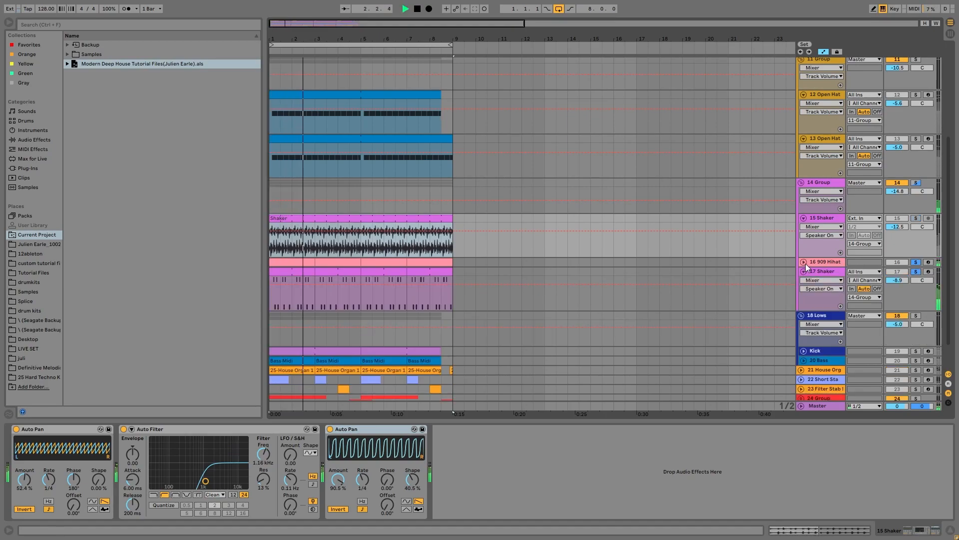
pyautogui.click(805, 263)
pyautogui.scroll(-3, 814, 260)
pyautogui.click(823, 255)
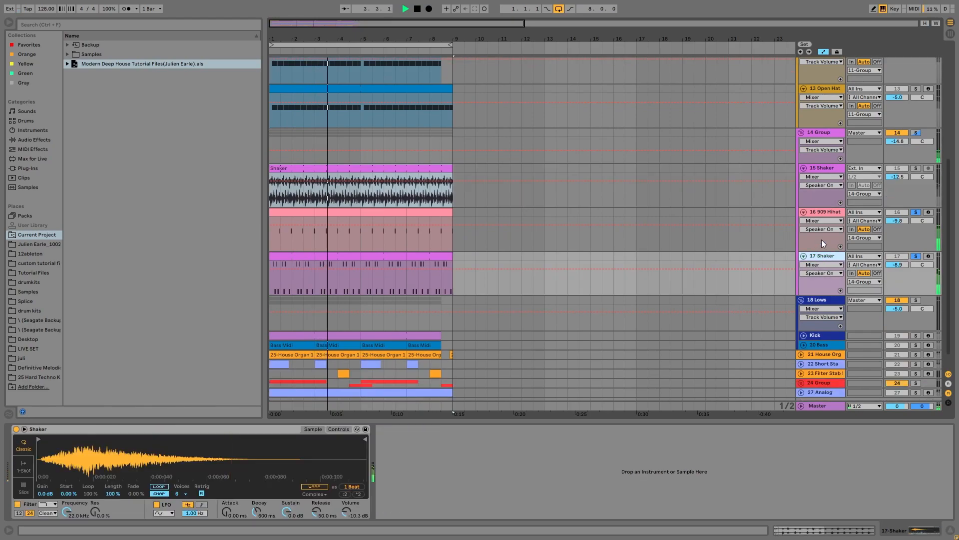
pyautogui.click(828, 212)
# Step: Open the 17 Shaker clip starting at bar 3 in the note editor, stop playback and arm the track for recording
pyautogui.doubleClick(335, 262)
pyautogui.press('space')
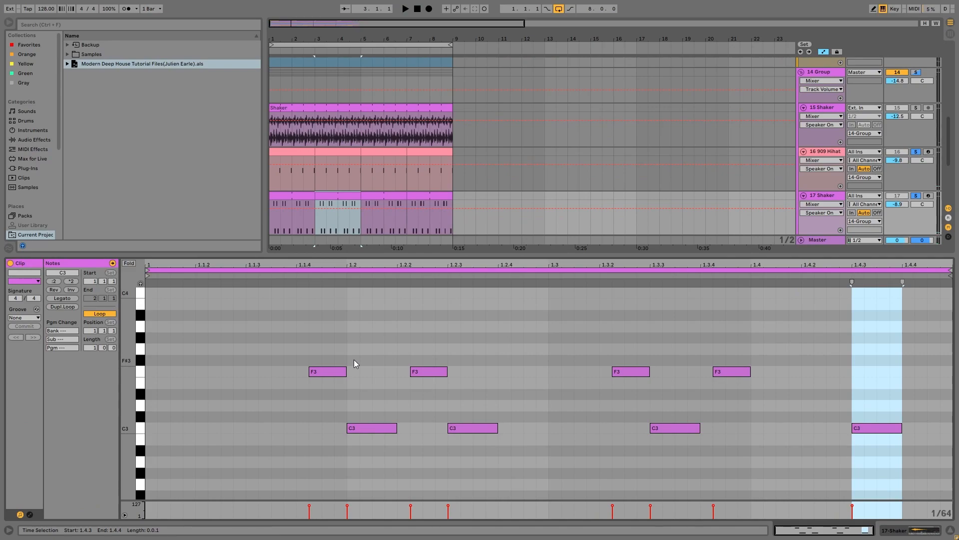
pyautogui.click(929, 196)
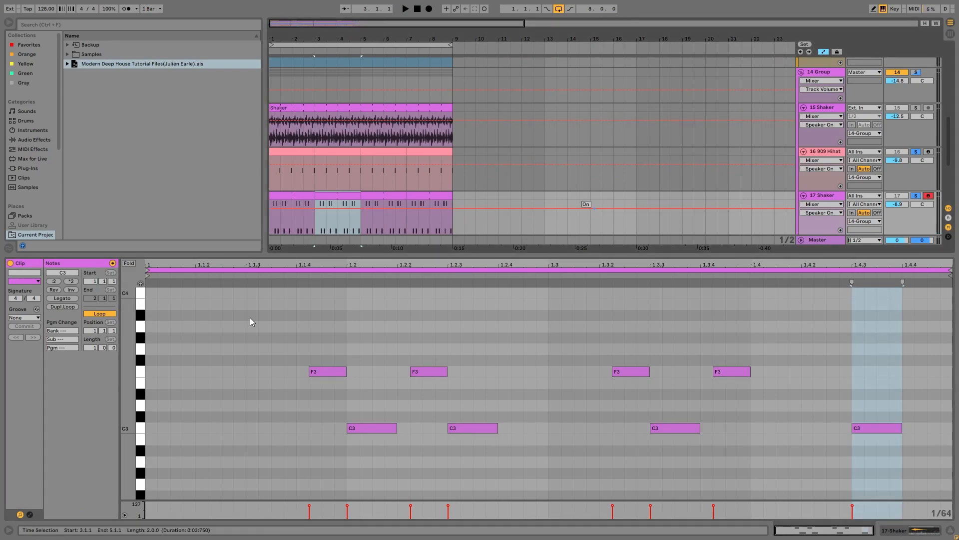
# Step: Set the computer keyboard's octave range to C3–D4 and audition the armed 17 Shaker by alternating its C3 and F3 notes
pyautogui.press('x')
pyautogui.press('a')
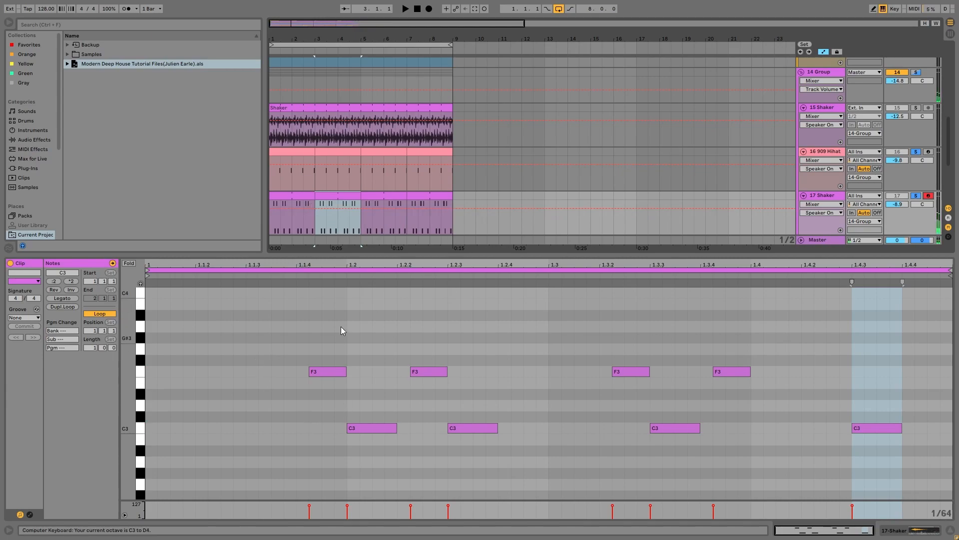
pyautogui.press('a')
pyautogui.press('f')
pyautogui.press('a')
pyautogui.press('f')
pyautogui.press('a')
pyautogui.press('f')
pyautogui.press('a')
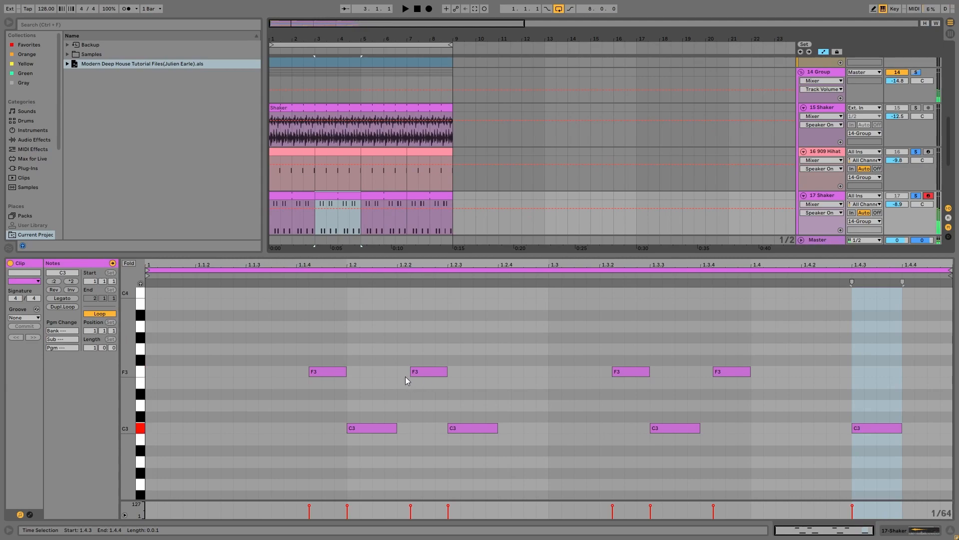
# Step: Play from bar 3, unsolo the hi-hat and shaker tracks to hear the full mix, show 17 Shaker's devices and stop playback
pyautogui.press('space')
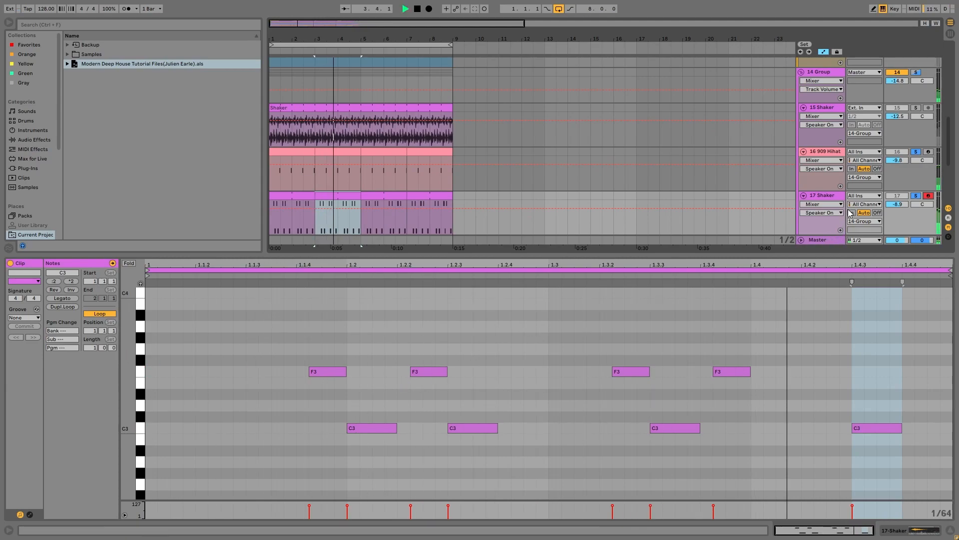
pyautogui.click(916, 196)
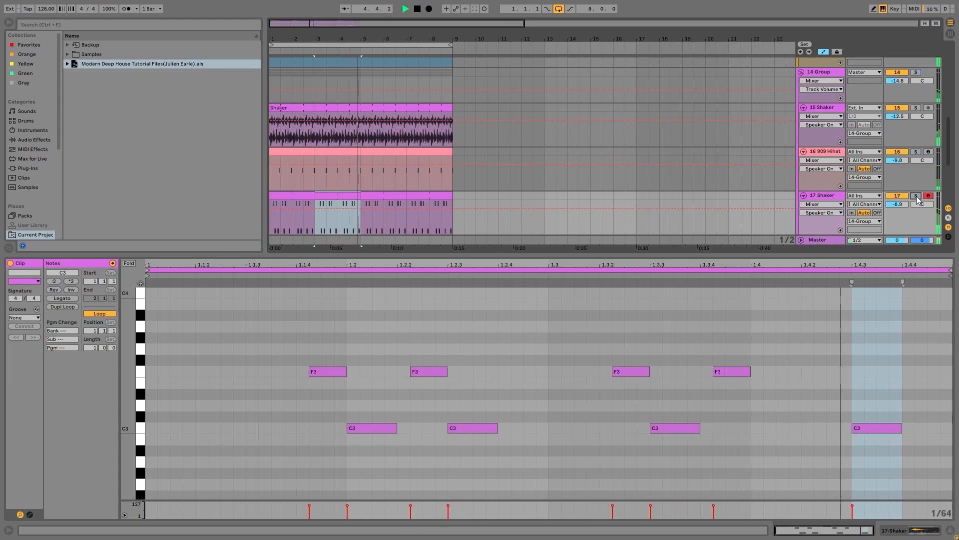
pyautogui.doubleClick(827, 196)
pyautogui.press('space')
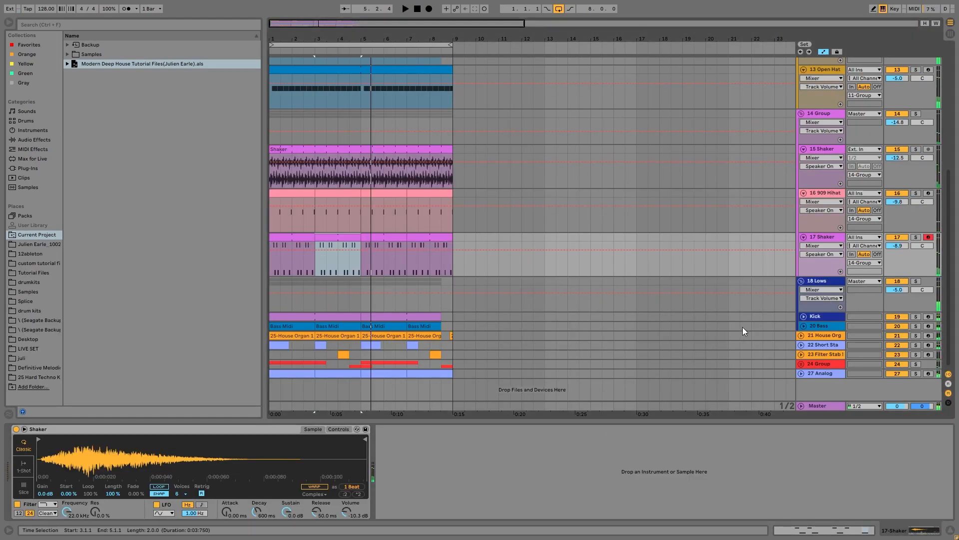
# Step: Solo the Kick track, play it from bar 3 and unfold it to inspect its clips and sampler
pyautogui.click(915, 317)
pyautogui.press('space')
pyautogui.click(804, 316)
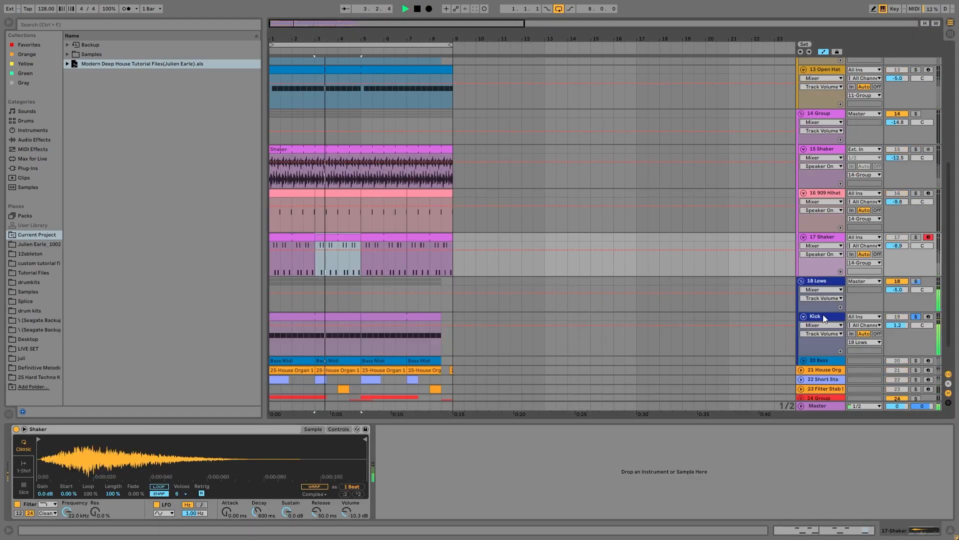
pyautogui.scroll(-2, 499, 300)
pyautogui.press('space')
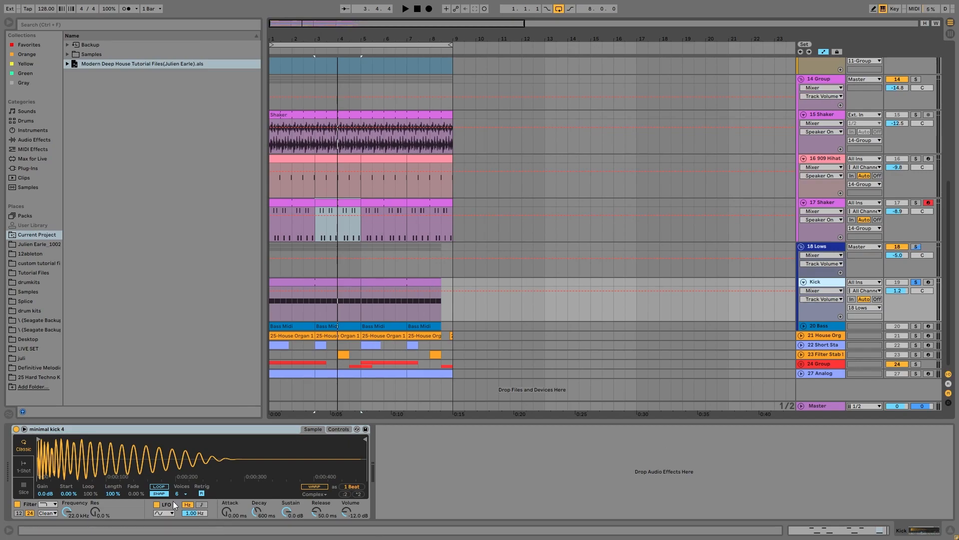
# Step: Replay the soloed kick, select its first four bars, and play from bar 1 with the Kick unsoloed
pyautogui.press('space')
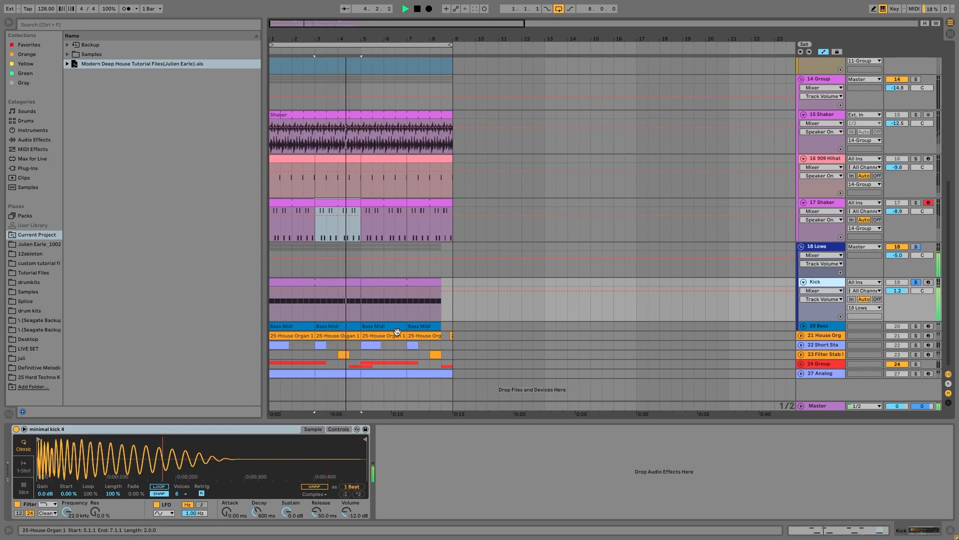
pyautogui.click(314, 280)
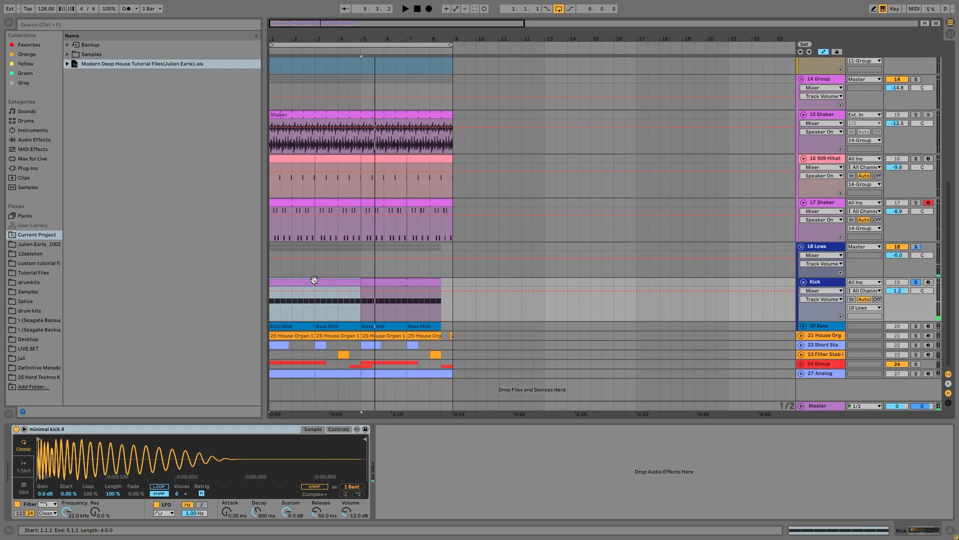
pyautogui.press('space')
pyautogui.press('space')
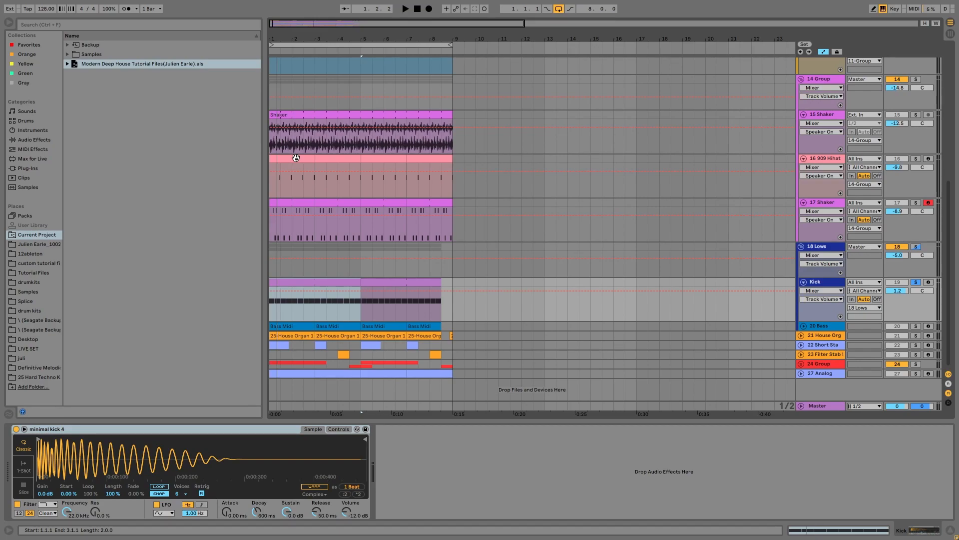
pyautogui.press('space')
pyautogui.click(915, 282)
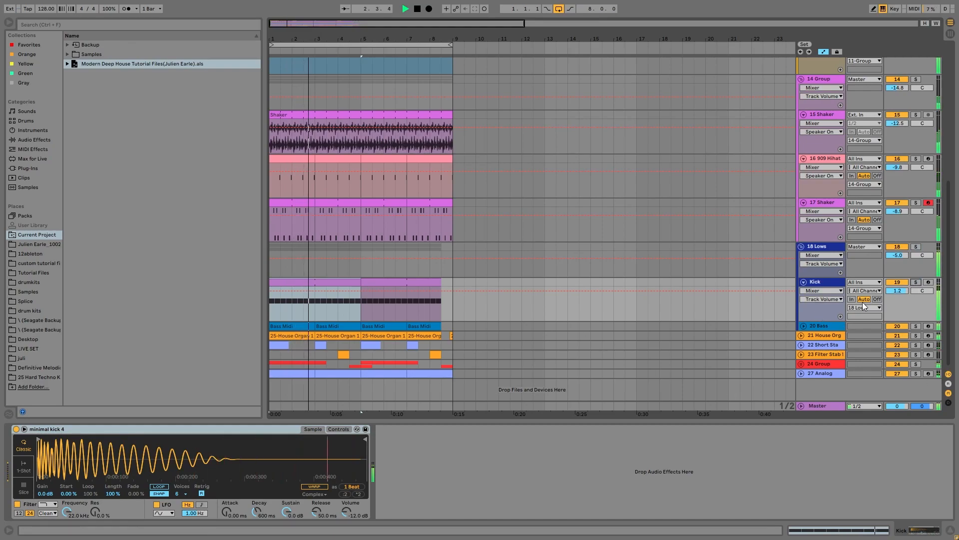
# Step: Unfold the 20 Bass track to show its devices, solo it and play it from bar 1
pyautogui.click(811, 327)
pyautogui.click(803, 326)
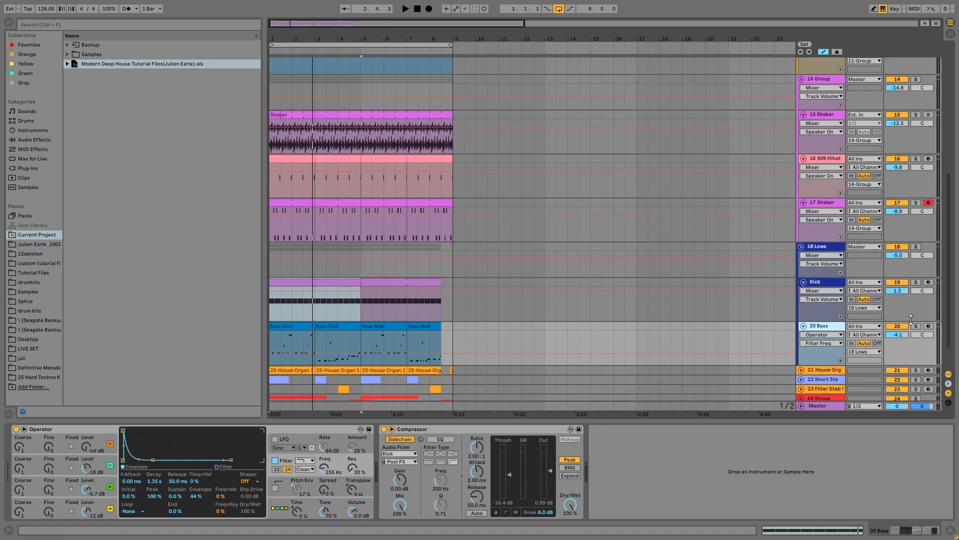
pyautogui.click(916, 326)
pyautogui.press('space')
# Step: Consolidate the first two Bass Midi clips on 20 Bass into one four-bar clip and open it in the note editor
pyautogui.click(295, 337)
pyautogui.keyDown('shift'); pyautogui.click(329, 324); pyautogui.keyUp('shift')
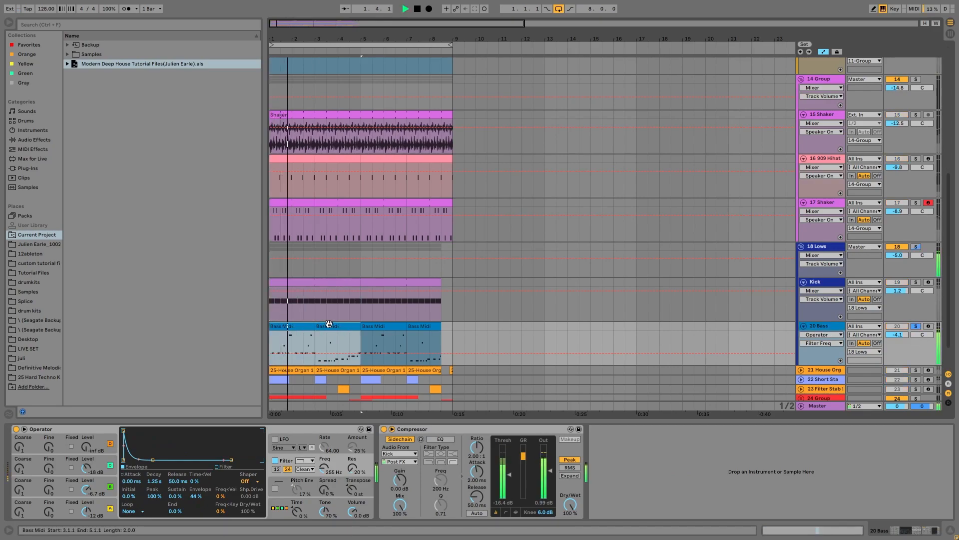
pyautogui.doubleClick(329, 324)
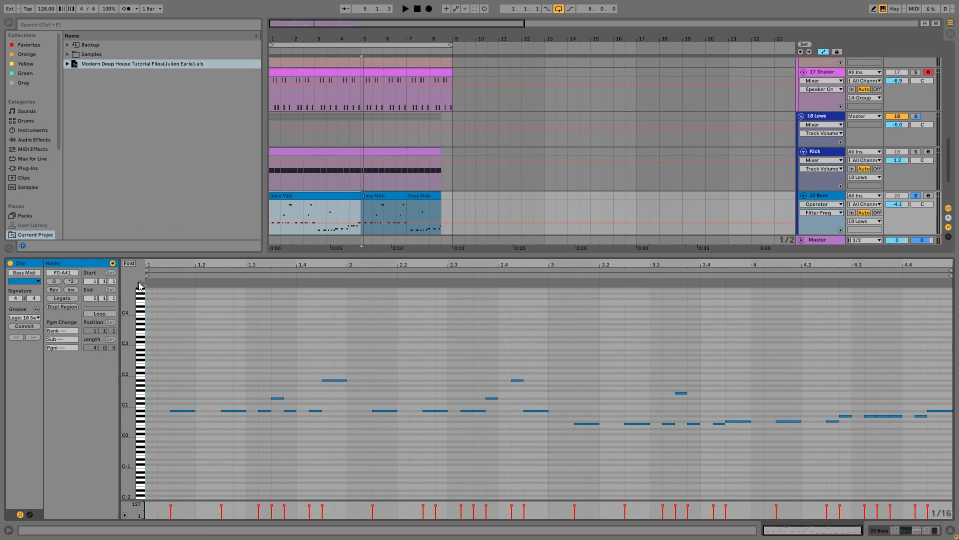
# Step: Preview the bass pattern by selecting notes from the opening A#0 through the bar 3 F#0 to the closing A#0
pyautogui.moveTo(186, 389); pyautogui.dragTo(227, 449)
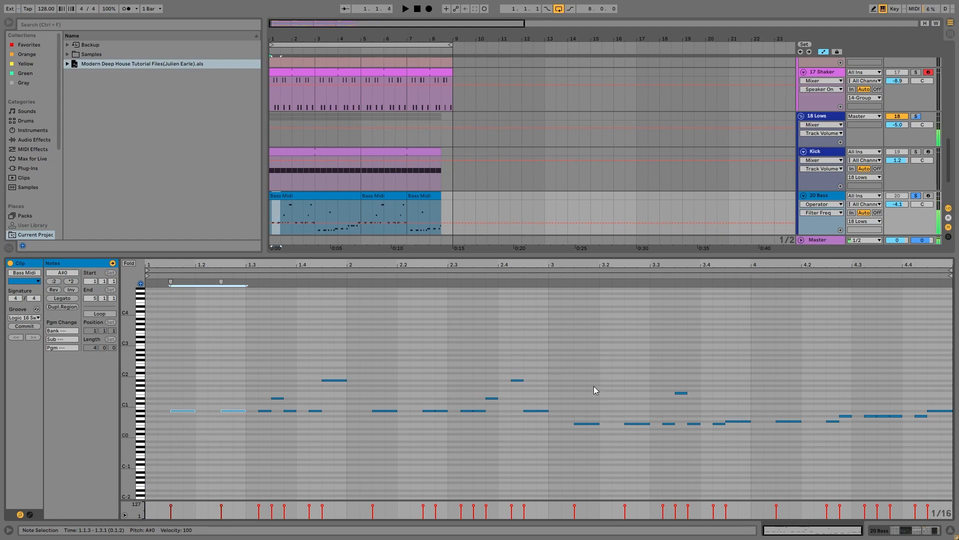
pyautogui.click(589, 423)
pyautogui.click(750, 421)
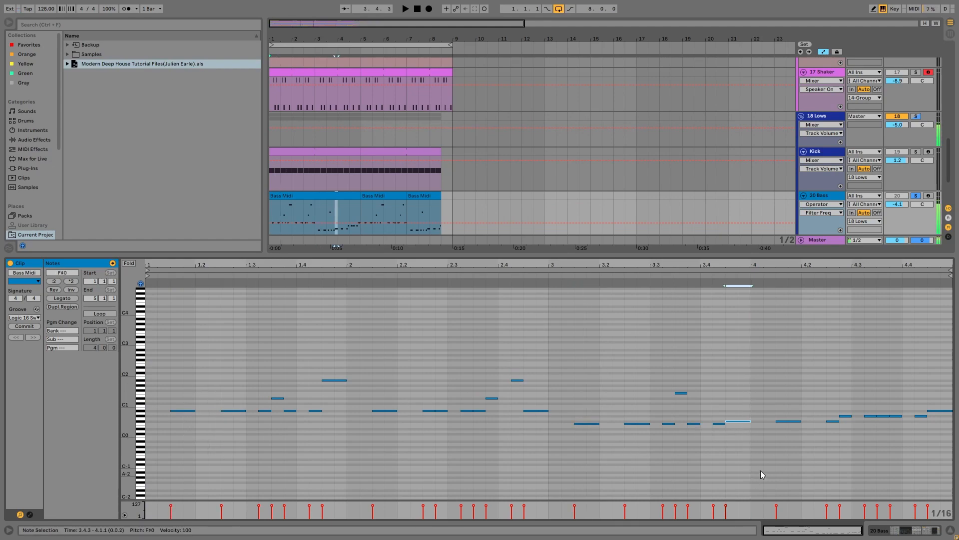
pyautogui.moveTo(868, 388); pyautogui.dragTo(920, 505)
pyautogui.moveTo(944, 371); pyautogui.dragTo(927, 498)
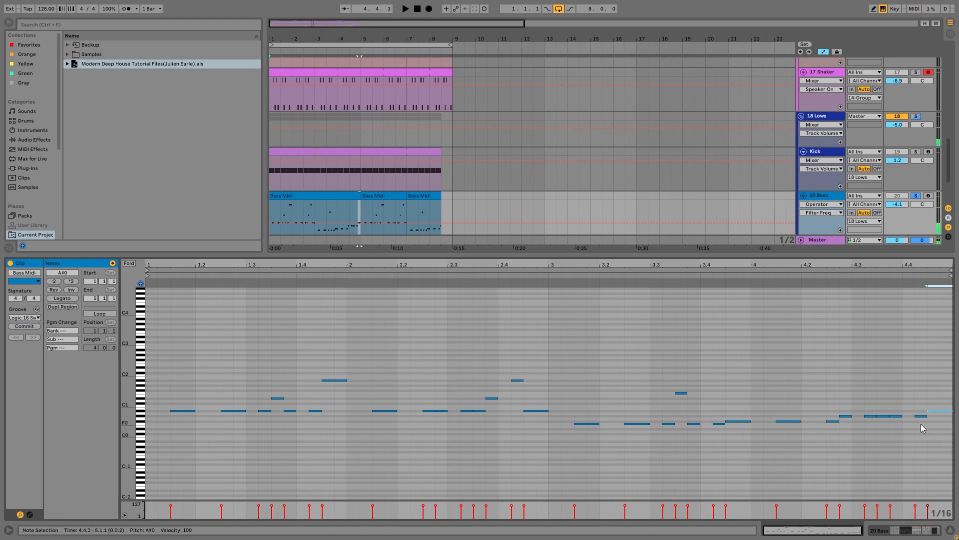
pyautogui.moveTo(190, 369); pyautogui.dragTo(167, 451)
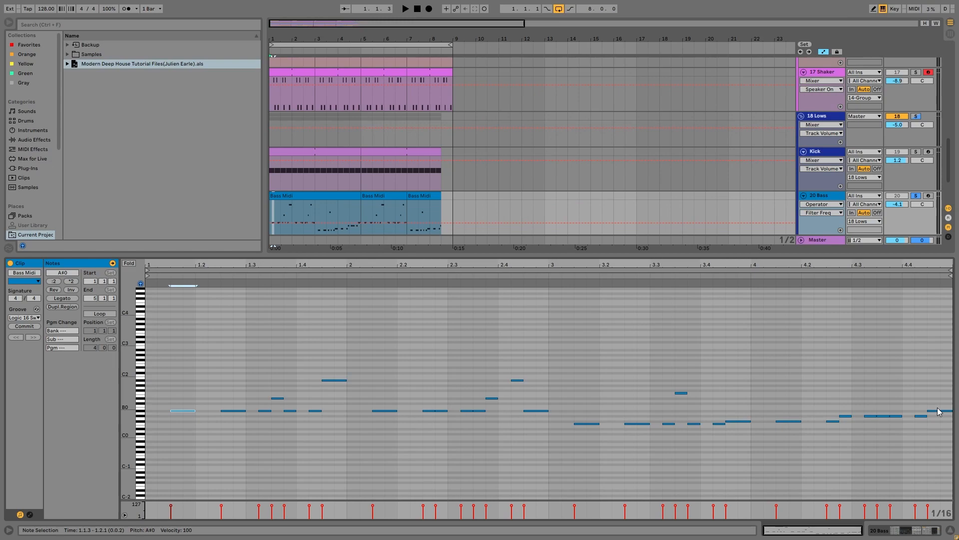
# Step: Play the bassline, unsolo 20 Bass to hear it in the full mix with its devices shown, solo it again and stop
pyautogui.press('space')
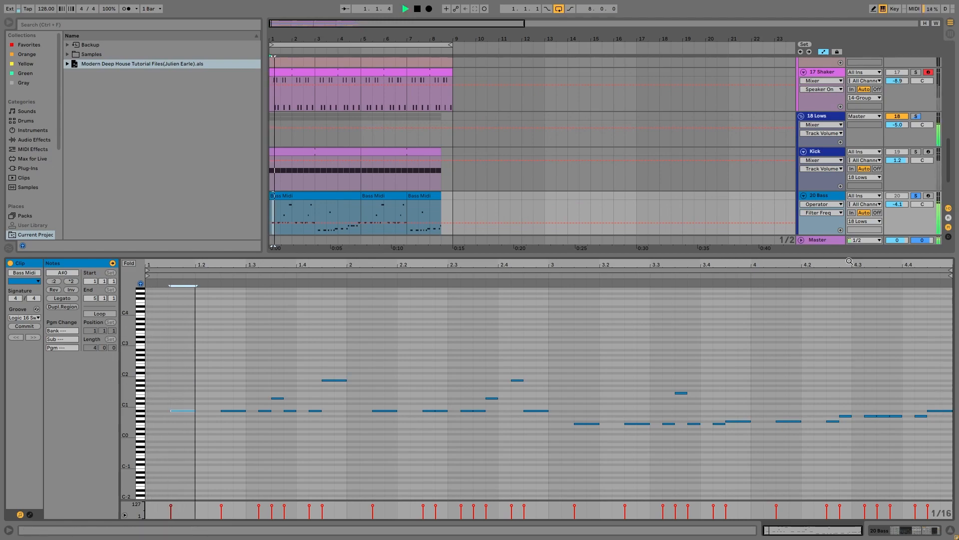
pyautogui.click(916, 196)
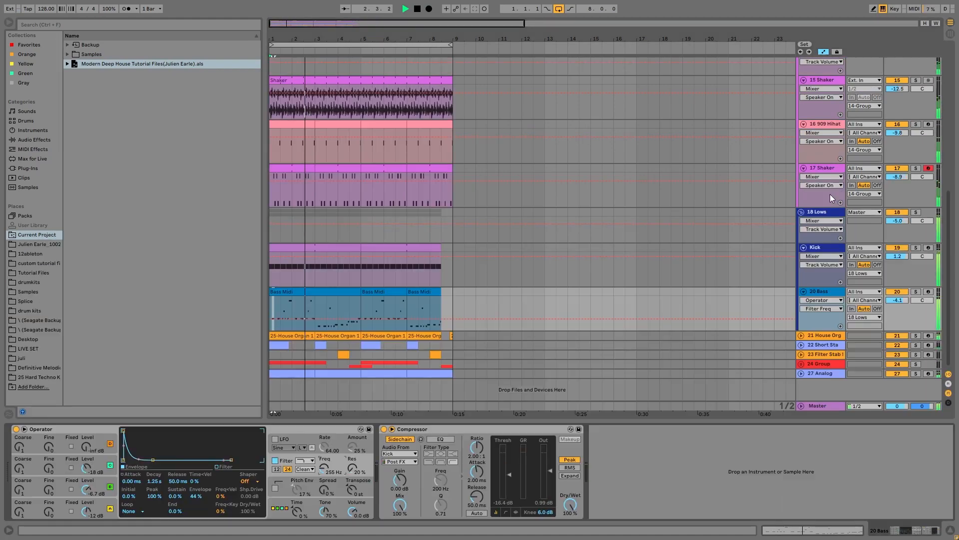
pyautogui.click(830, 196)
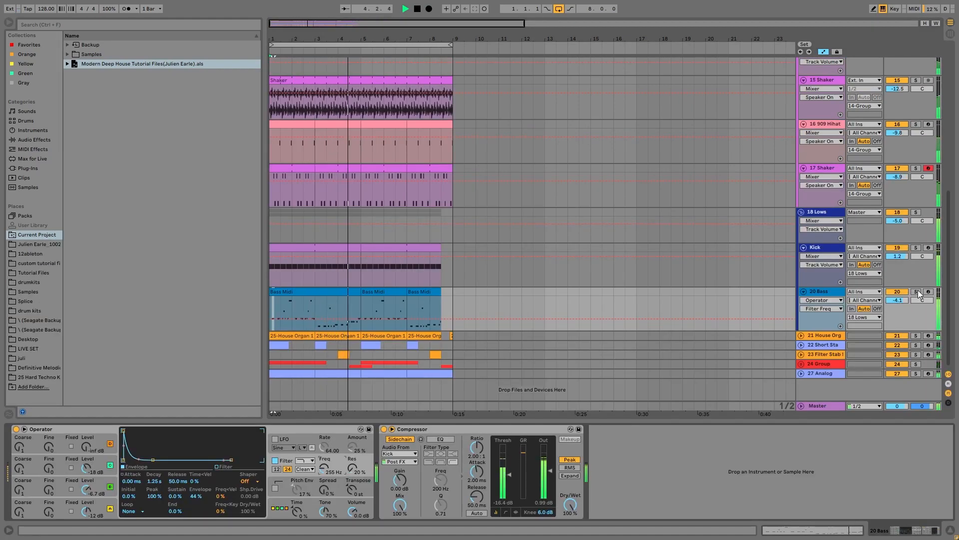
pyautogui.click(918, 292)
pyautogui.press('space')
# Step: Try the last note of the first Bass Midi clip at G#0, play it from bar 4, and return the note to A#0
pyautogui.doubleClick(345, 291)
pyautogui.moveTo(947, 410); pyautogui.dragTo(947, 415)
pyautogui.click(339, 215)
pyautogui.press('space')
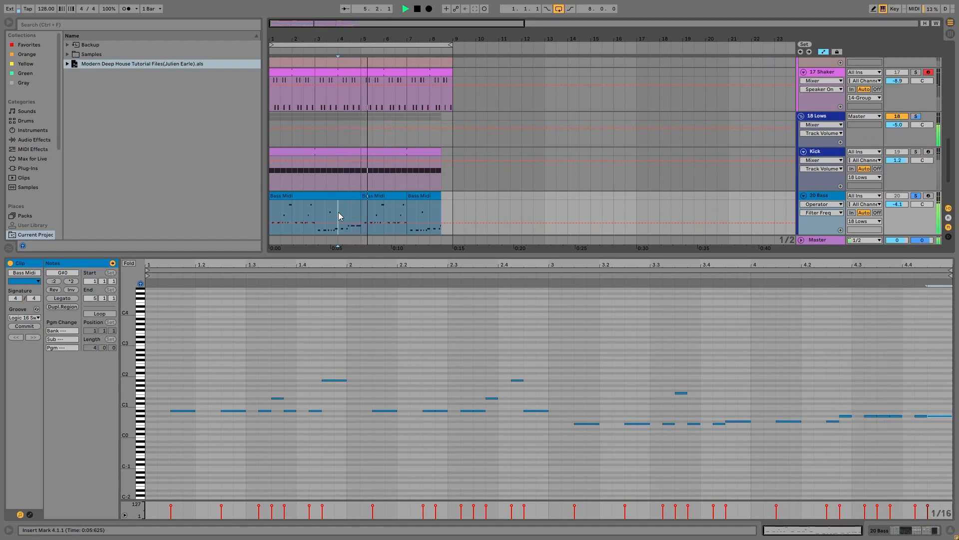
pyautogui.moveTo(937, 415); pyautogui.dragTo(933, 411)
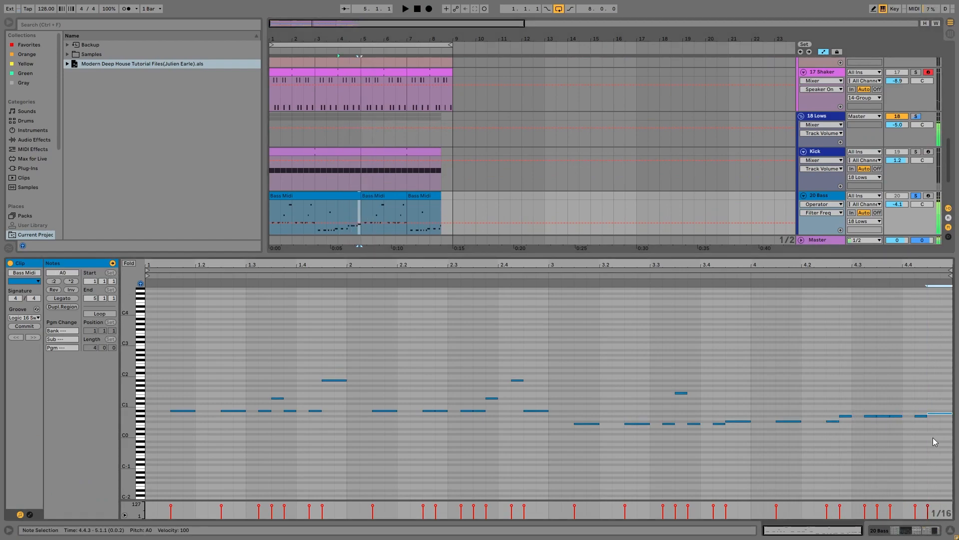
pyautogui.click(818, 282)
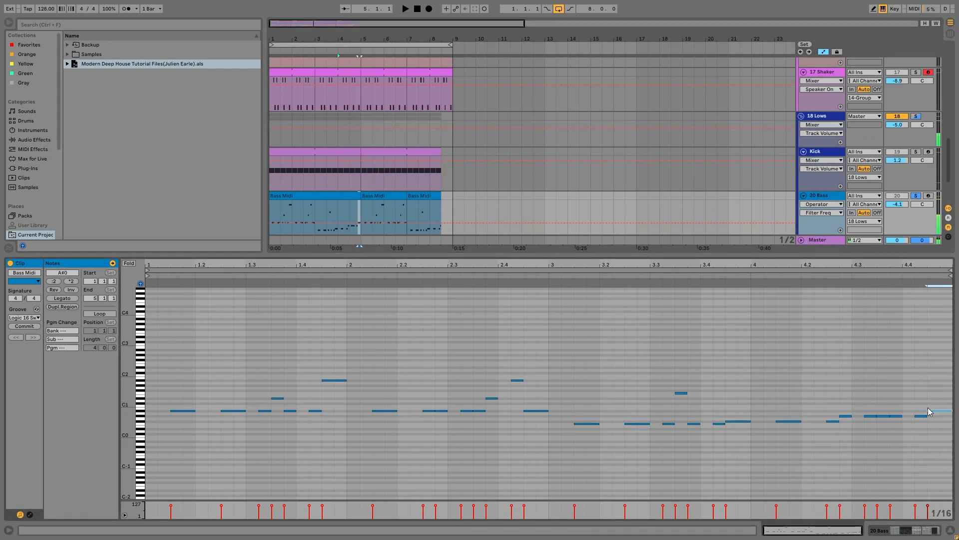
# Step: Inspect Operator on 20 Bass, viewing its oscillator A, global, oscillator C and filter settings, and play the soloed bass
pyautogui.doubleClick(822, 198)
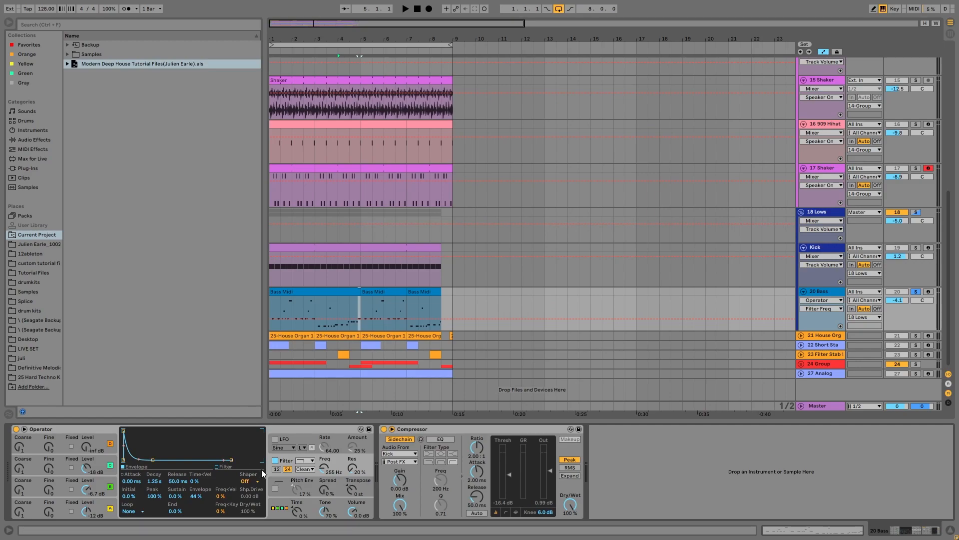
pyautogui.click(101, 511)
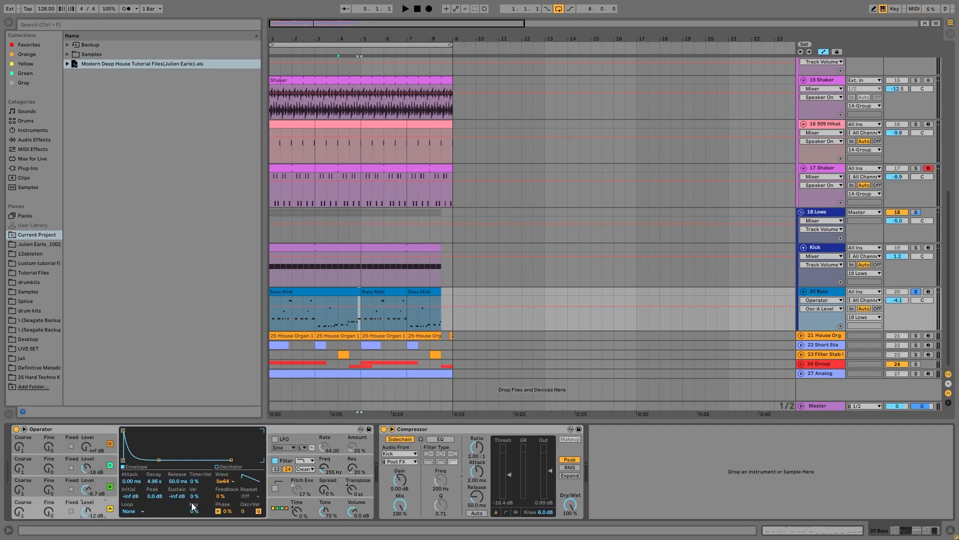
pyautogui.click(274, 510)
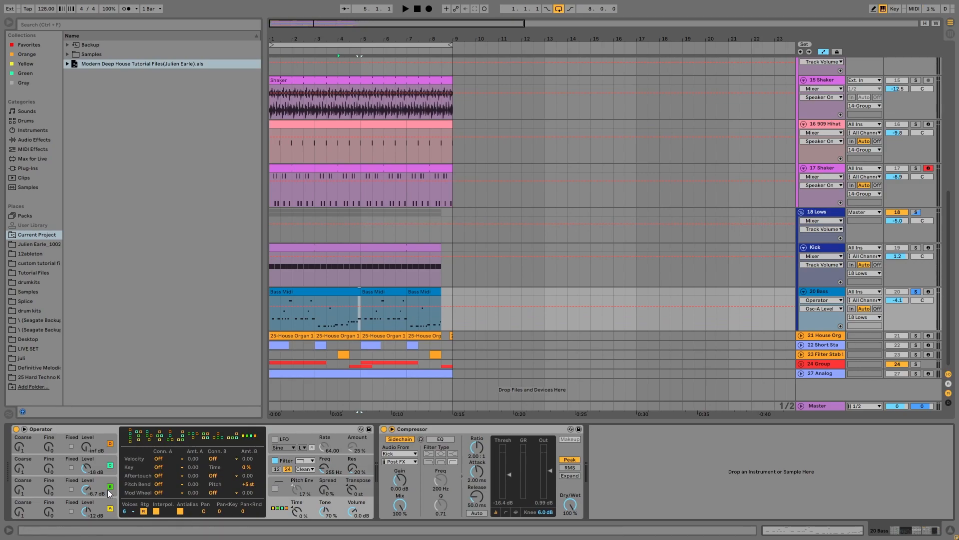
pyautogui.click(99, 502)
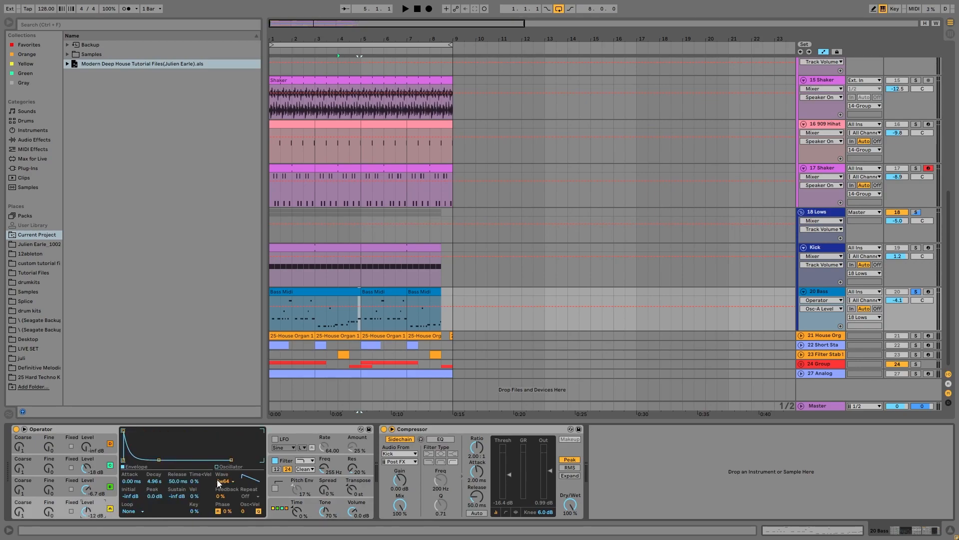
pyautogui.click(90, 470)
pyautogui.click(286, 461)
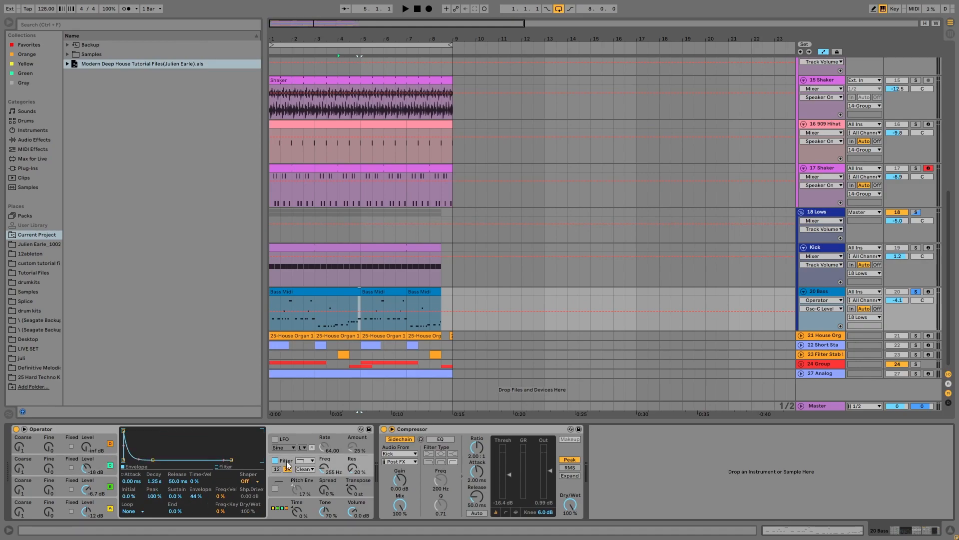
pyautogui.press('space')
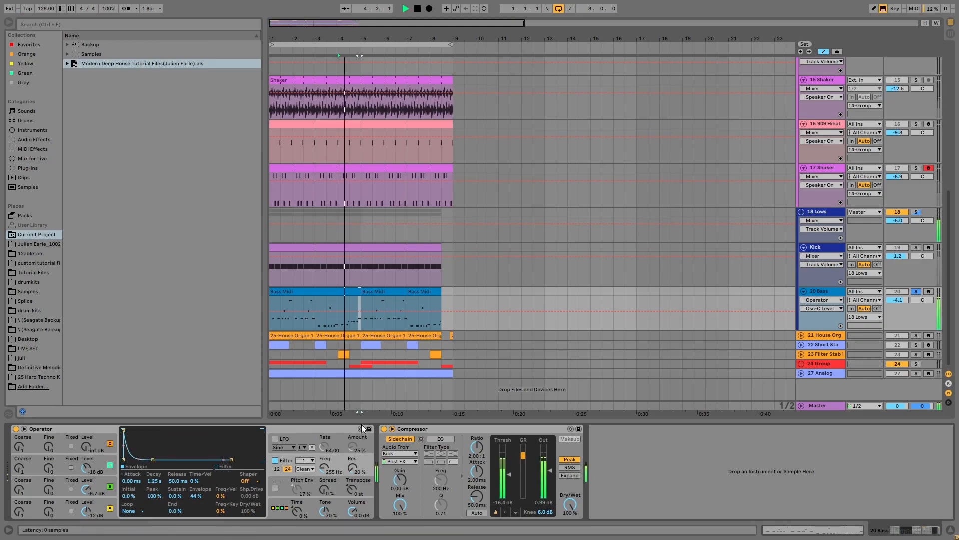
pyautogui.click(352, 321)
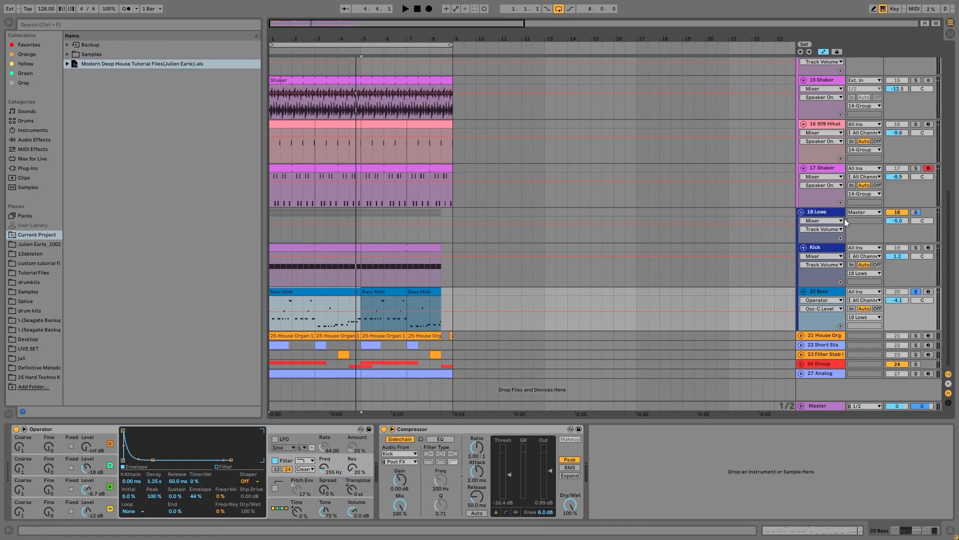
# Step: Solo the 18 Lows group and play the kick and bass together from bar 1
pyautogui.click(829, 211)
pyautogui.click(915, 213)
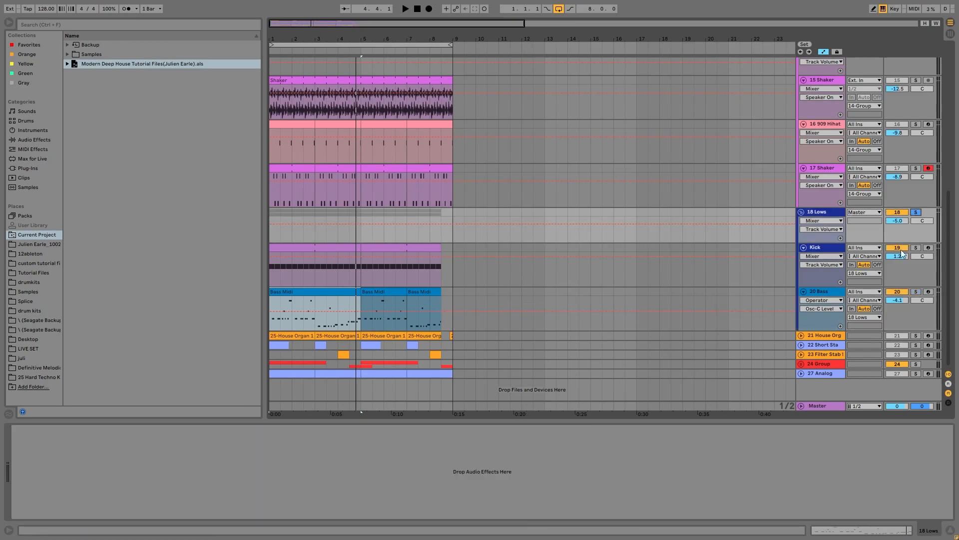
pyautogui.press('space')
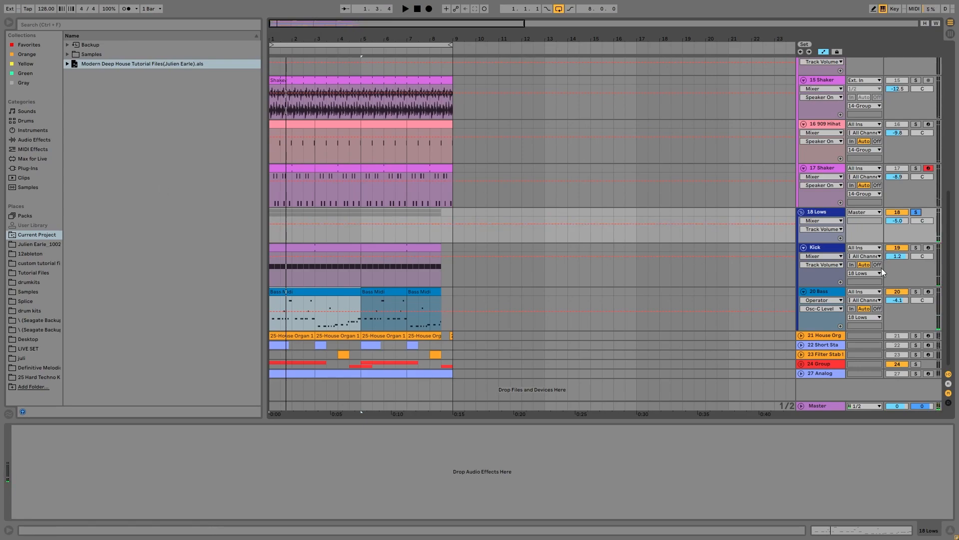
# Step: Solo the 21 House Org track, unfold it to show its notes and play it
pyautogui.click(916, 336)
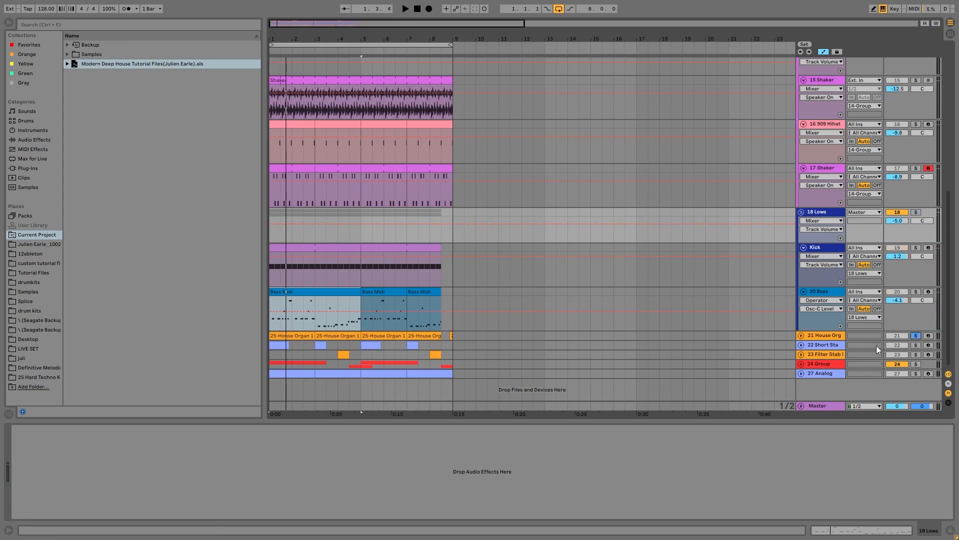
pyautogui.click(800, 336)
pyautogui.scroll(-1, 882, 312)
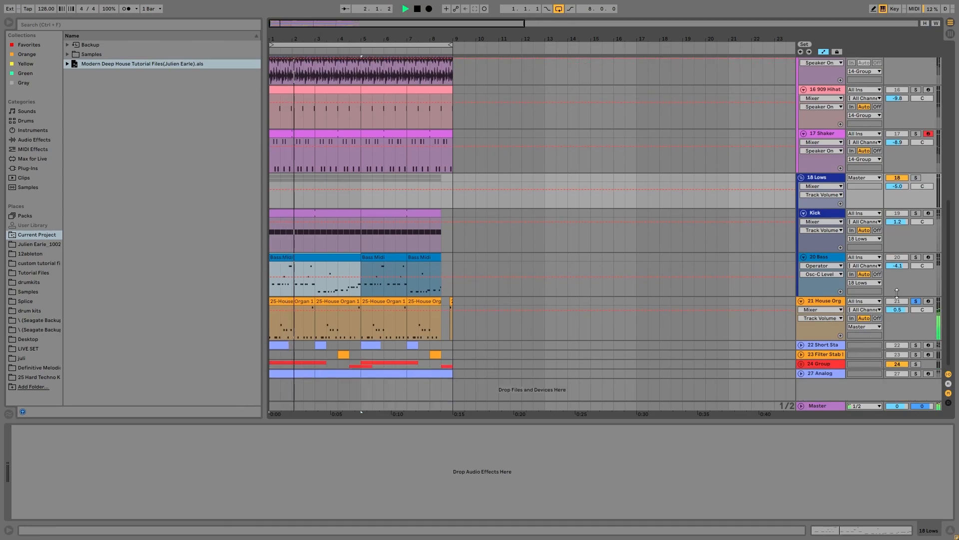
# Step: Solo 20 Bass alongside the playing organ and set the organ's Auto Filter to 211 Hz with 12% resonance
pyautogui.keyDown('ctrl'); pyautogui.click(917, 257); pyautogui.keyUp('ctrl')
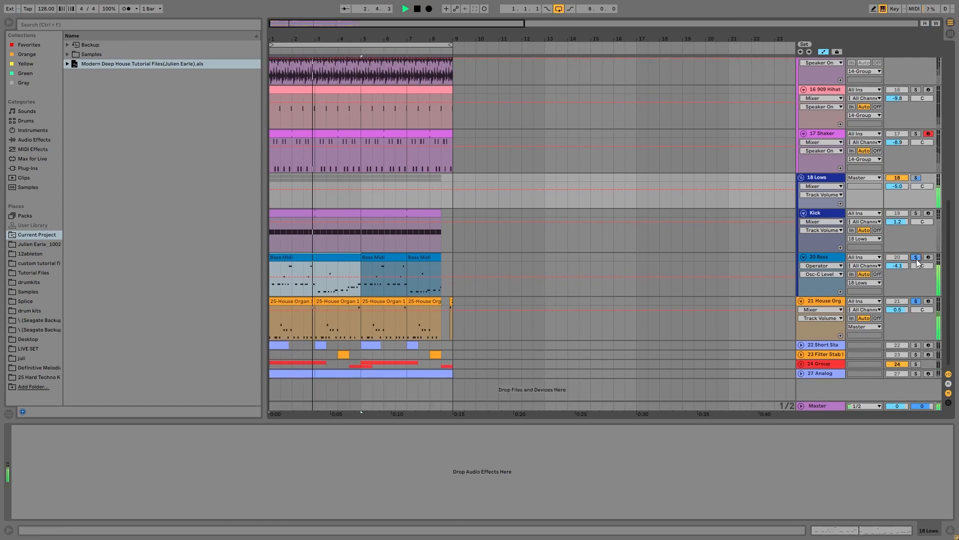
pyautogui.click(821, 298)
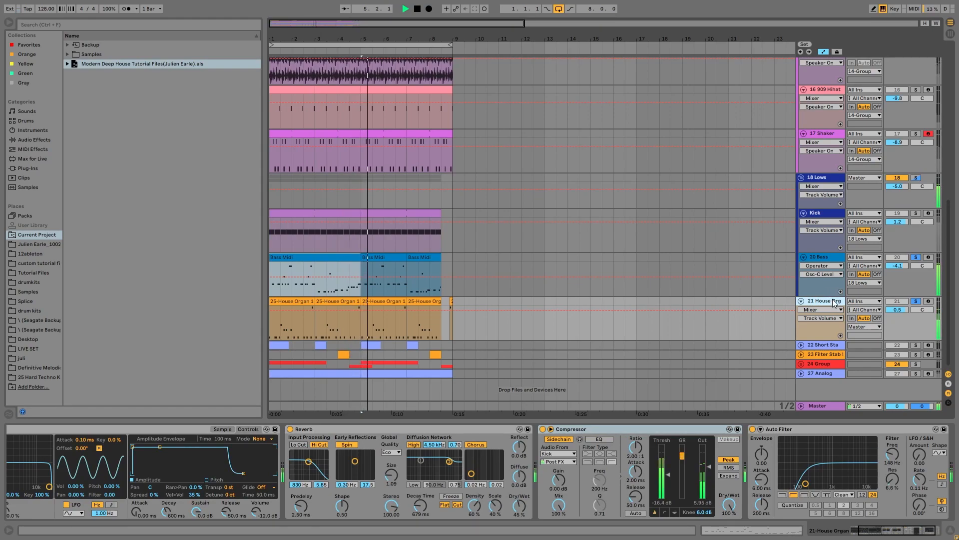
pyautogui.moveTo(806, 484); pyautogui.dragTo(812, 481)
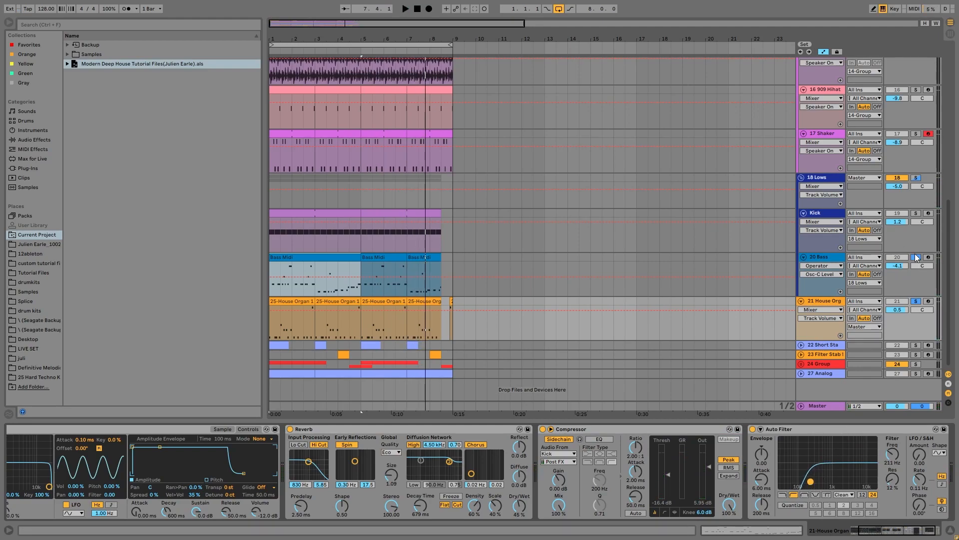
# Step: Play the soloed organ from bar 1 and show the sample waveform of its House Organ instrument
pyautogui.click(890, 531)
pyautogui.press('space')
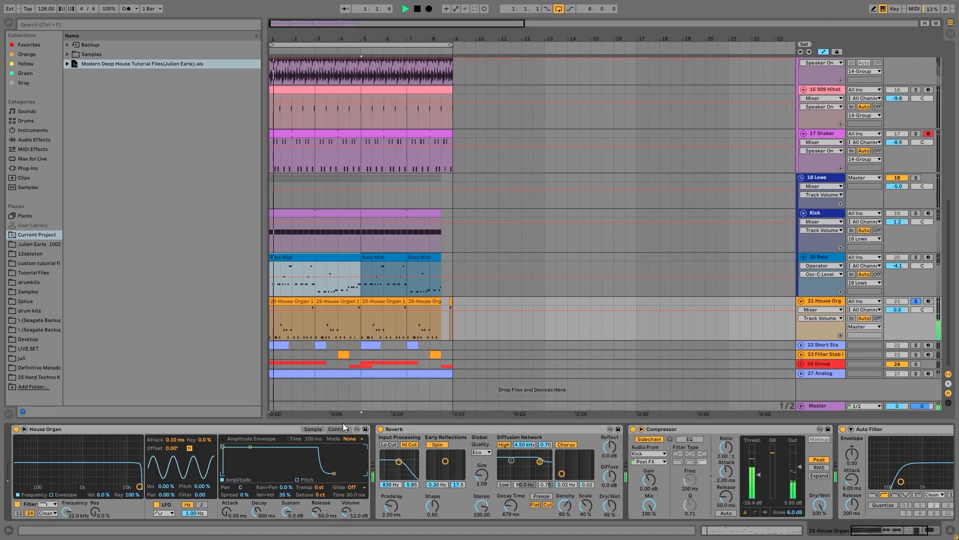
pyautogui.click(312, 428)
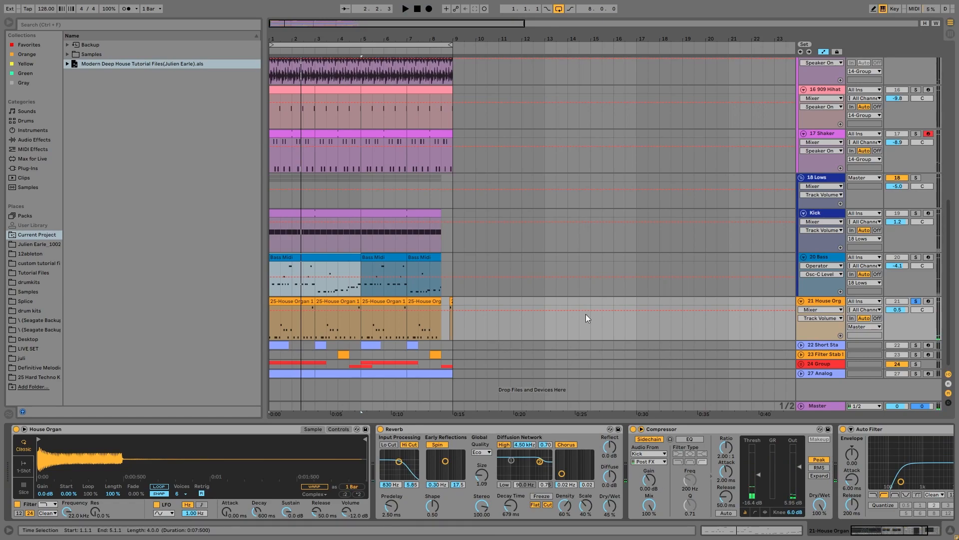
# Step: Consolidate the first two 25-House Organ 1 clips into one four-bar clip and open its notes
pyautogui.click(293, 301)
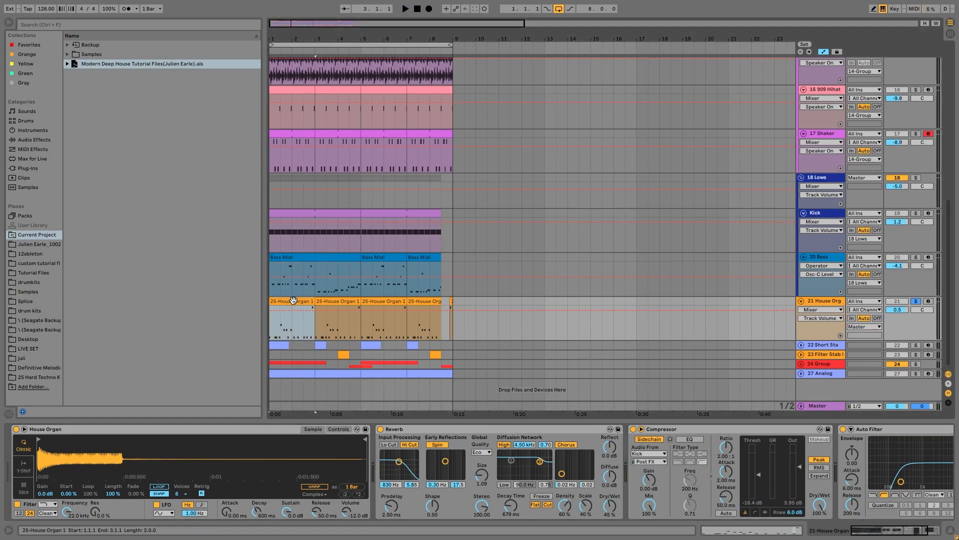
pyautogui.keyDown('shift'); pyautogui.click(331, 300); pyautogui.keyUp('shift')
pyautogui.hotkey('ctrl', 'j')
pyautogui.doubleClick(331, 299)
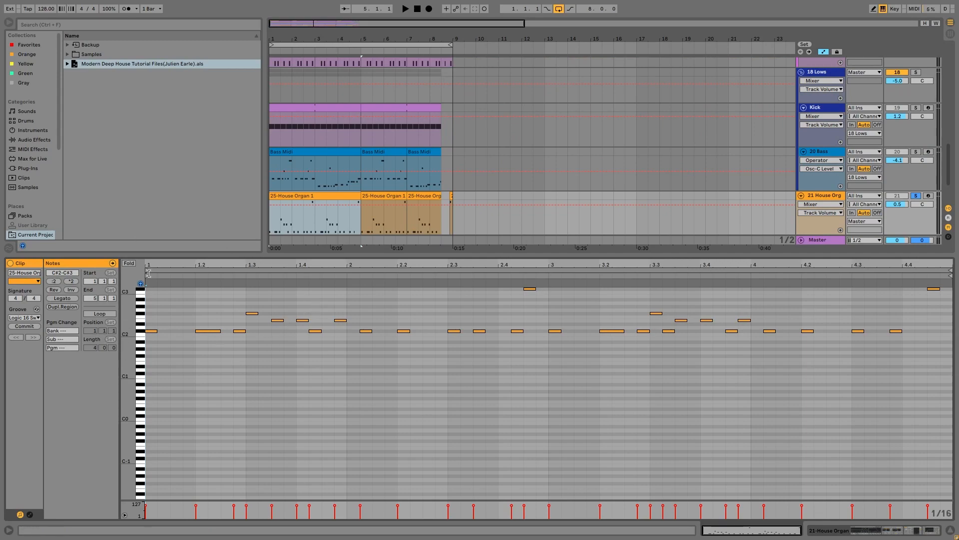
# Step: Select all C#2 notes in the organ clip and play it, adding 20 Bass to the solo
pyautogui.click(141, 334)
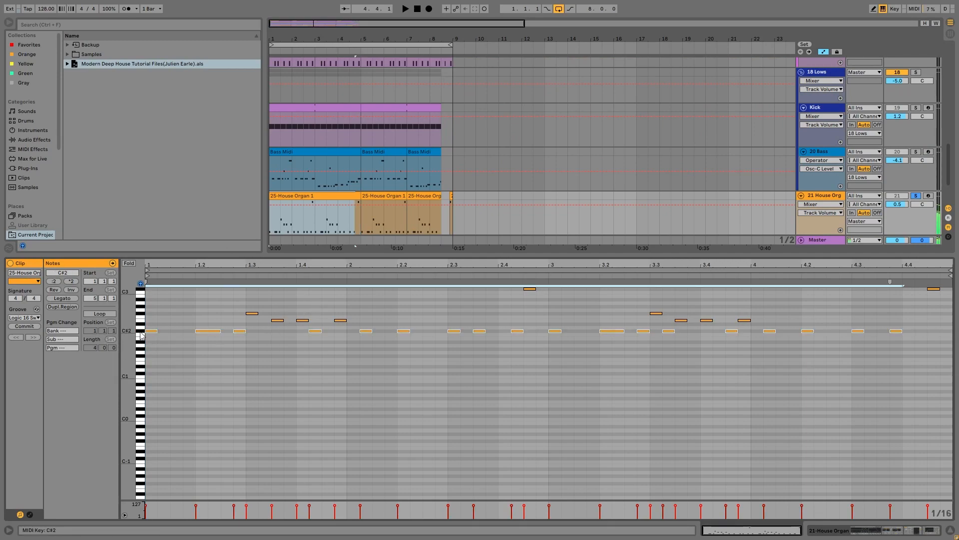
pyautogui.press('space')
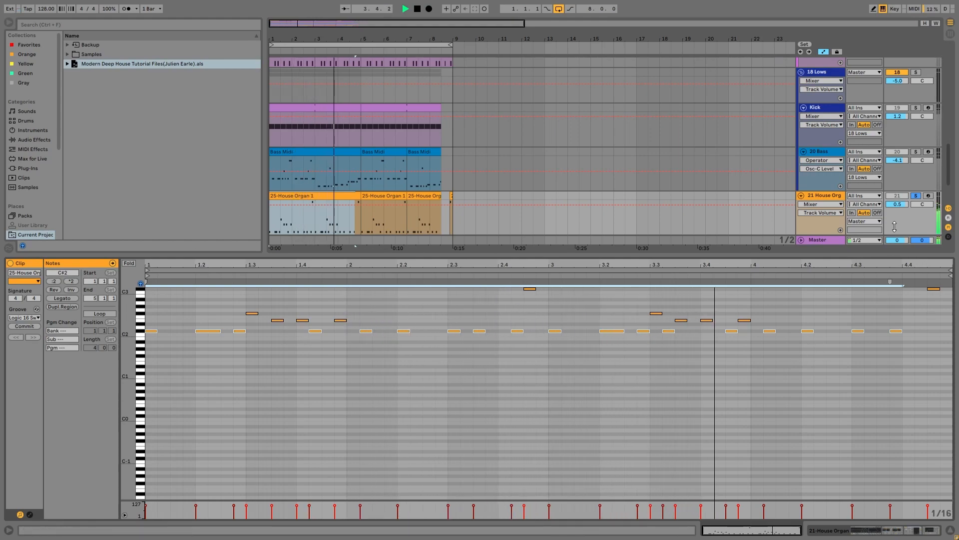
pyautogui.click(915, 151)
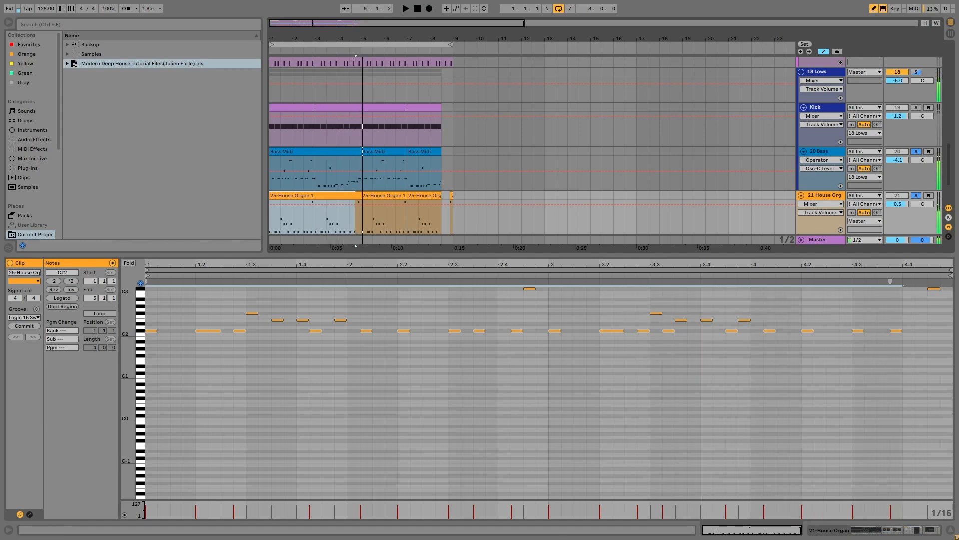
# Step: Show the 21 House Organ devices and play the soloed organ with Auto Filter bypassed and re-enabled
pyautogui.click(812, 196)
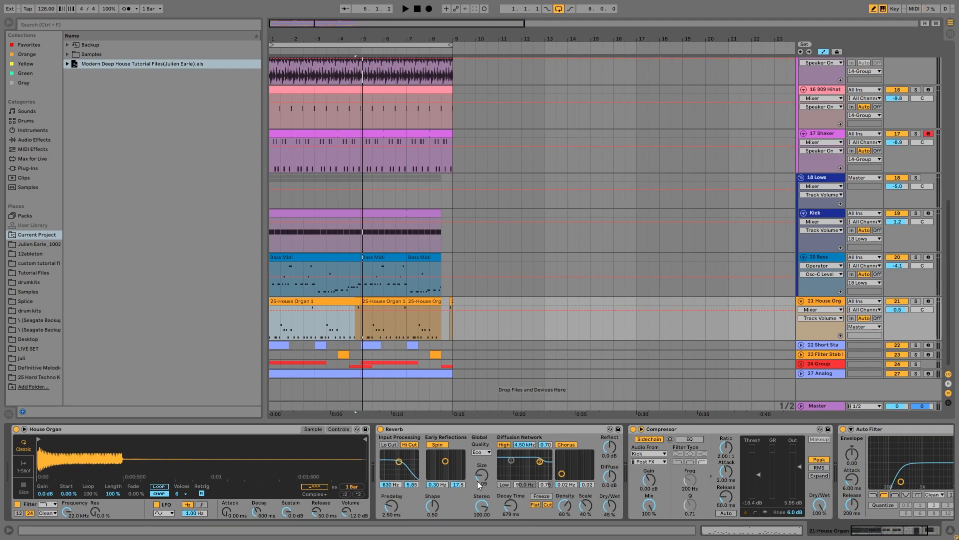
pyautogui.scroll(-5, 650, 487)
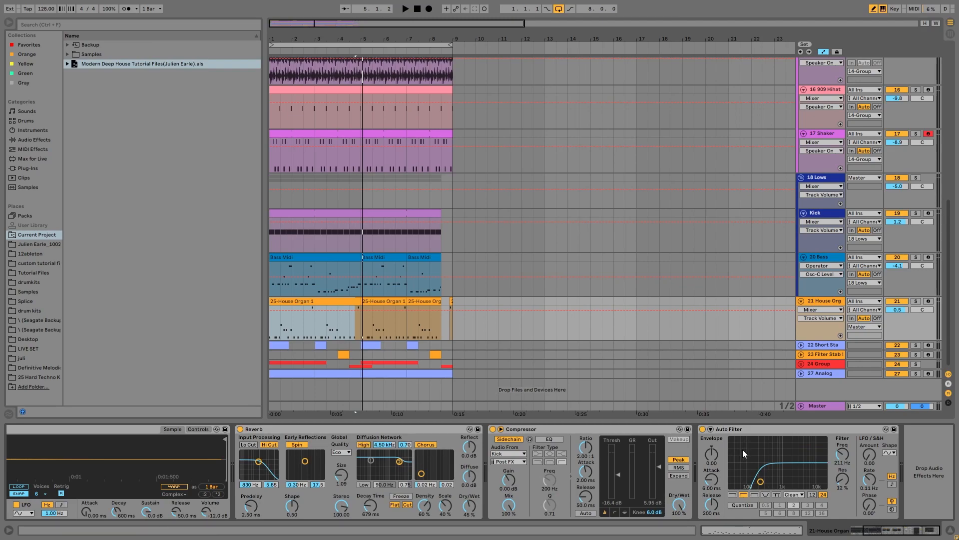
pyautogui.click(916, 301)
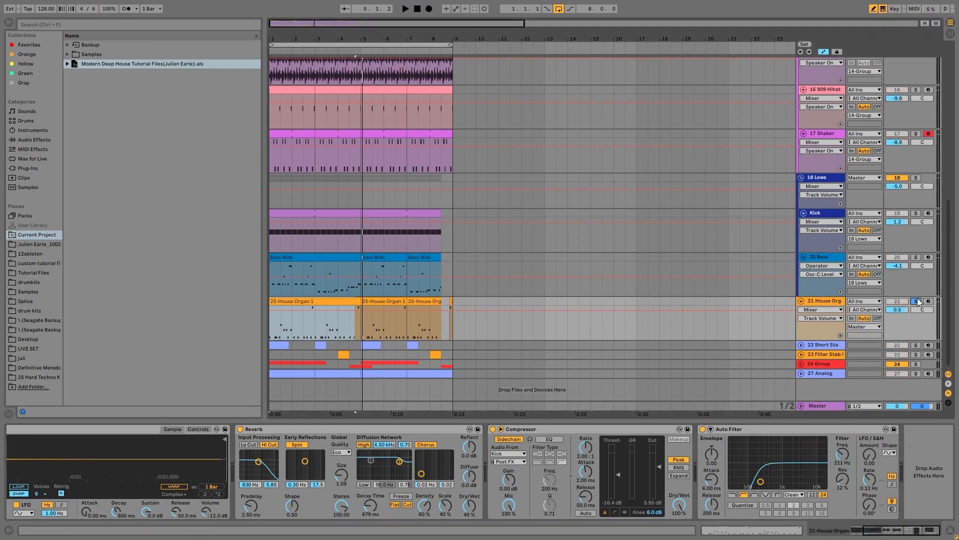
pyautogui.press('space')
pyautogui.click(703, 429)
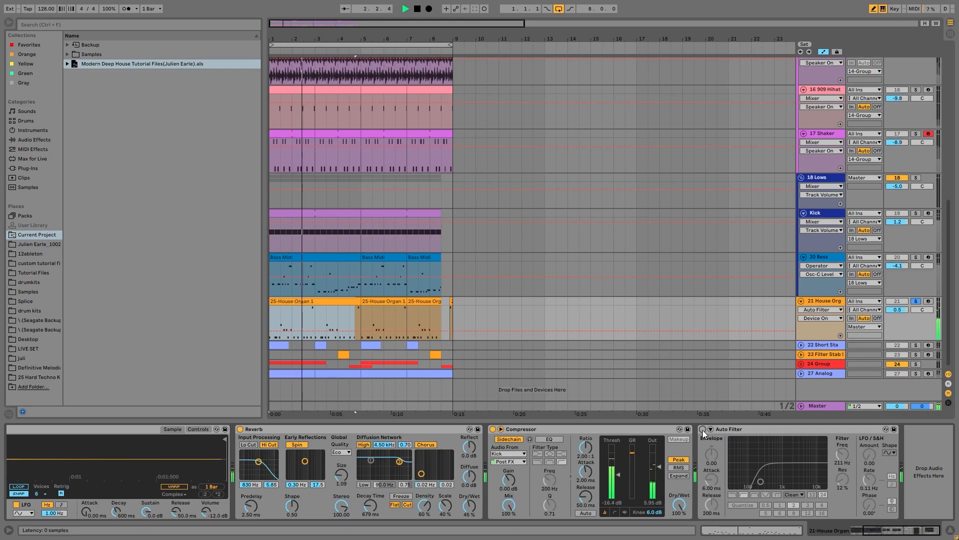
pyautogui.click(703, 429)
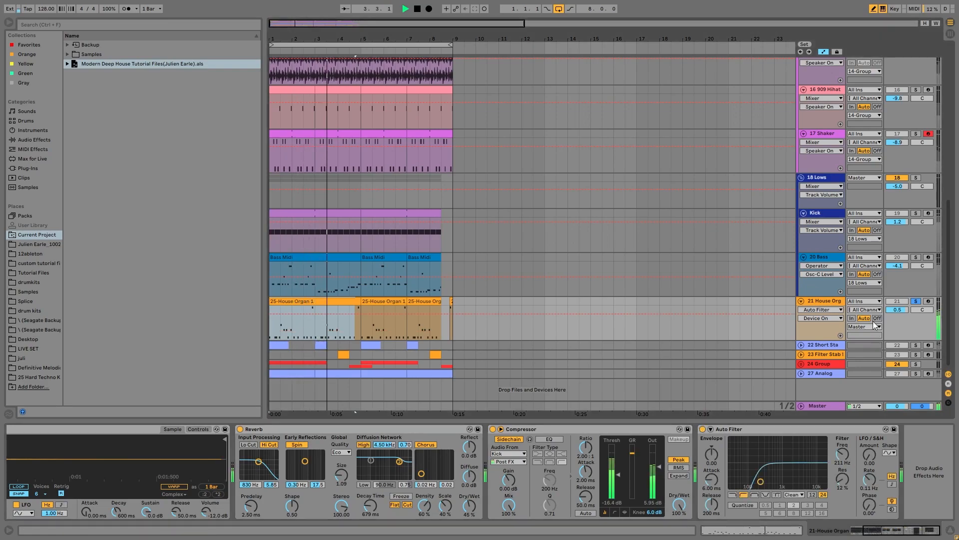
# Step: Solo 22 Short Stab and 23 Filter Stab together and play them from bar 1
pyautogui.click(823, 343)
pyautogui.click(828, 353)
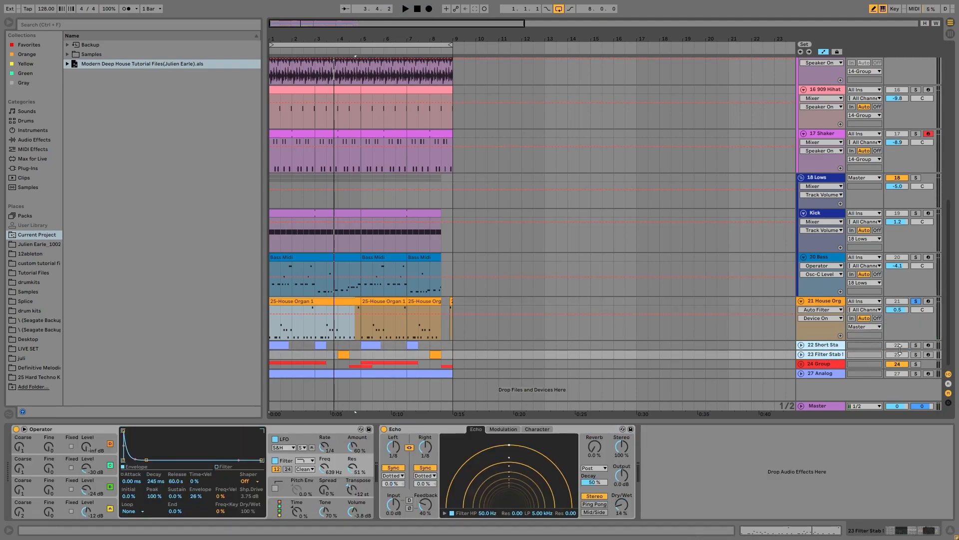
pyautogui.click(916, 346)
pyautogui.press('space')
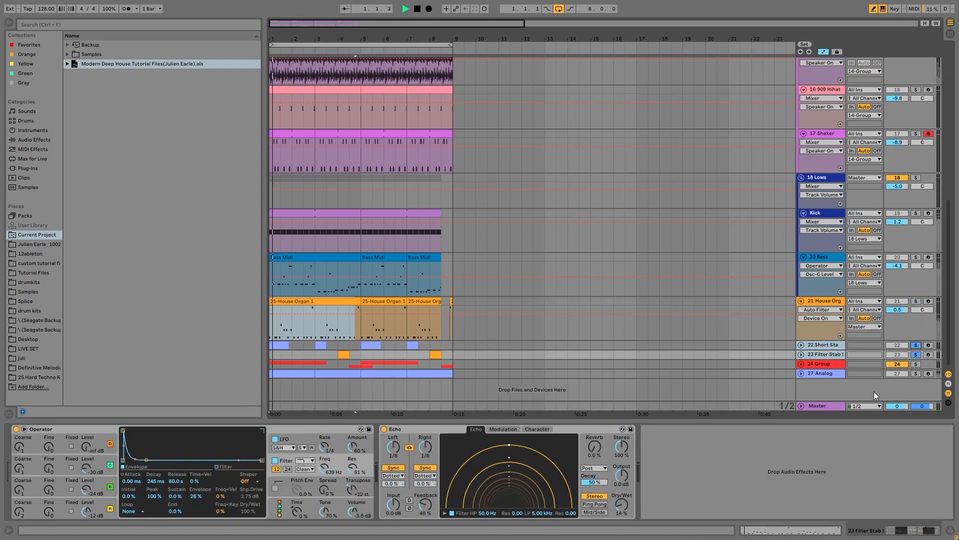
# Step: Unfold the 22 Short Stab and 23 Filter Stab tracks to show their notes
pyautogui.click(802, 345)
pyautogui.click(821, 345)
pyautogui.moveTo(902, 530); pyautogui.dragTo(814, 538)
pyautogui.scroll(-2, 840, 328)
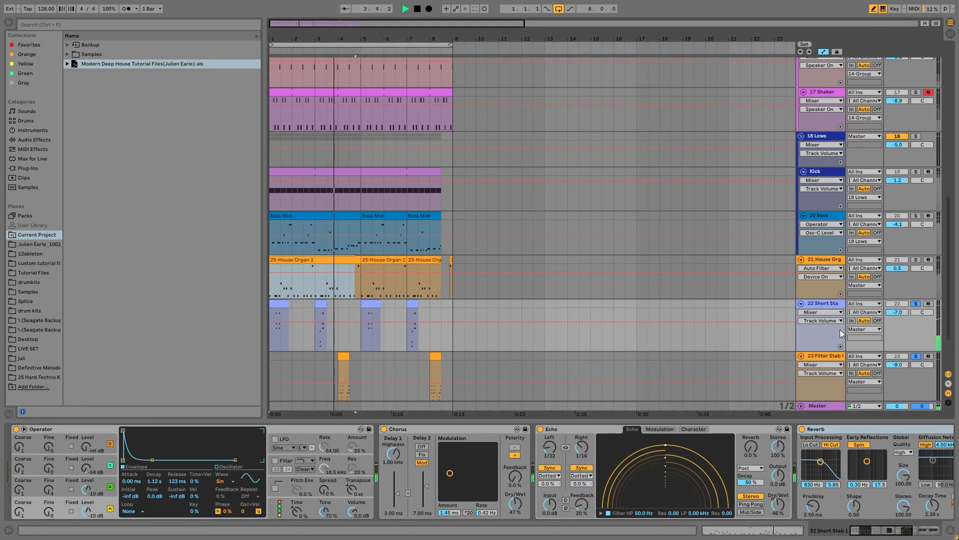
# Step: Compare the device chains of 22 Short Stab and 23 Filter Stab while the two stabs play
pyautogui.click(822, 356)
pyautogui.click(821, 307)
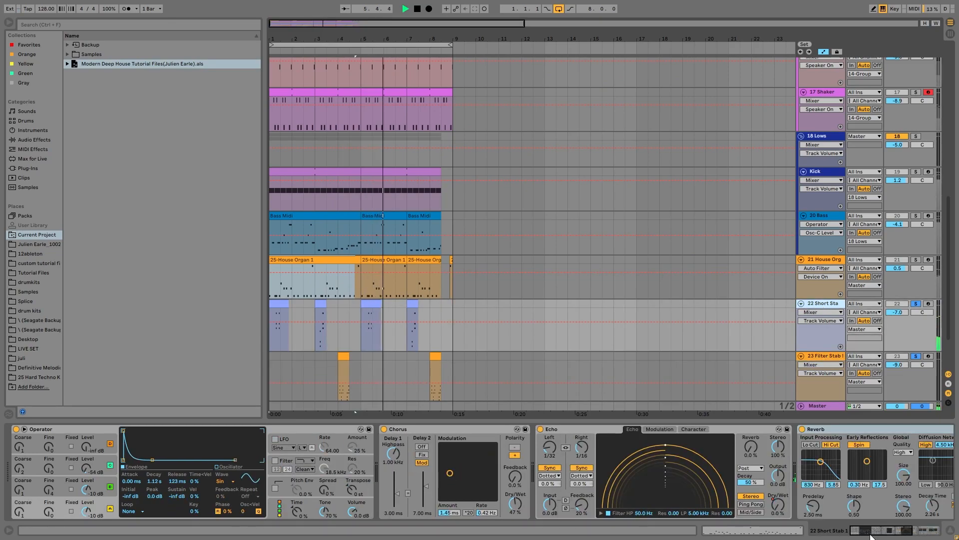
pyautogui.click(891, 533)
pyautogui.moveTo(891, 533); pyautogui.dragTo(845, 536)
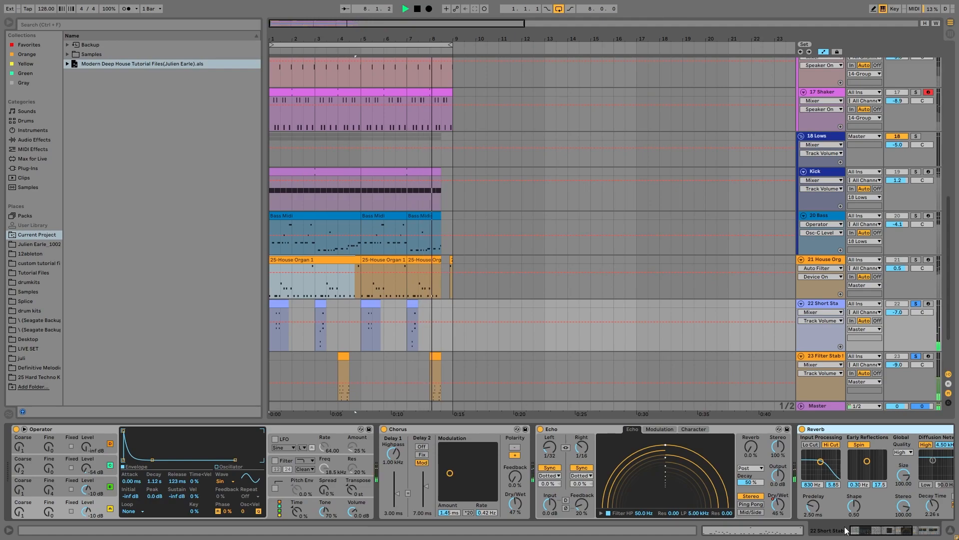
pyautogui.click(827, 359)
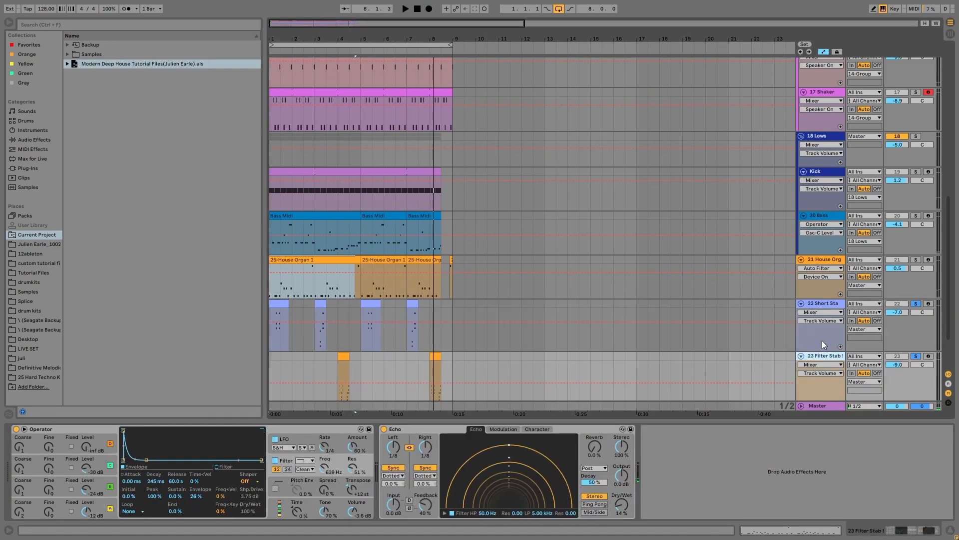
pyautogui.click(820, 331)
# Step: Leave only 22 Short Stab soloed and inspect oscillator B in its Operator
pyautogui.click(923, 365)
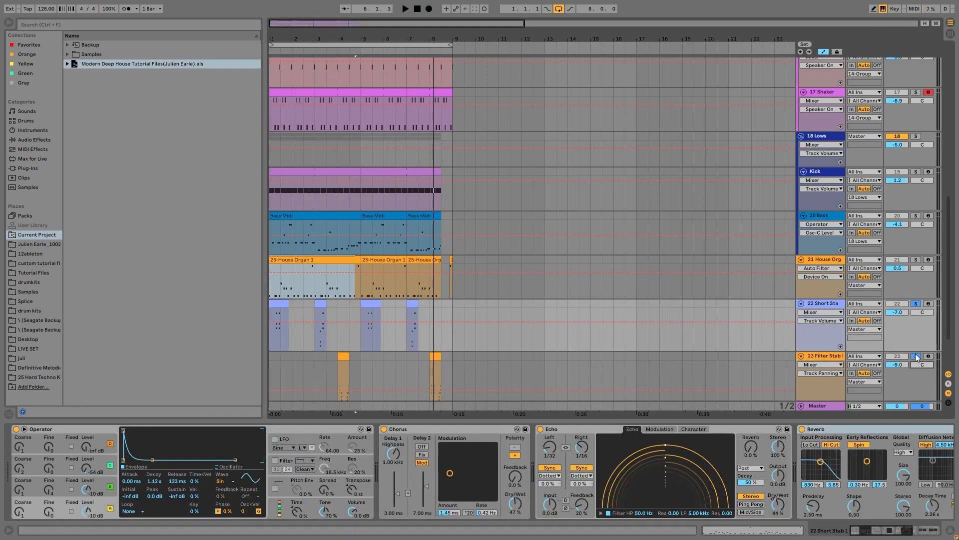
pyautogui.click(816, 304)
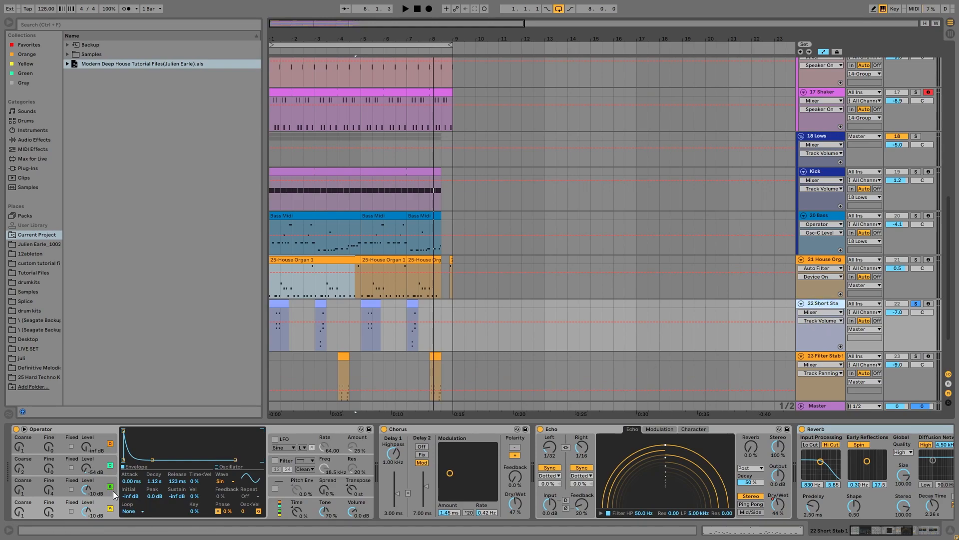
pyautogui.click(95, 490)
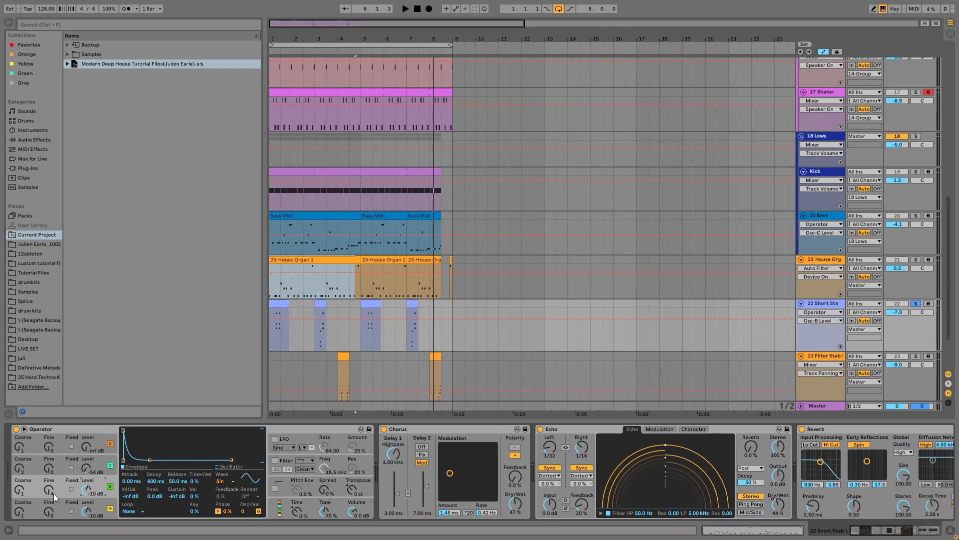
# Step: Show the Dry/Wet automation of Echo and of Reverb on the 22 Short Stab track
pyautogui.hscroll(6, 580, 487)
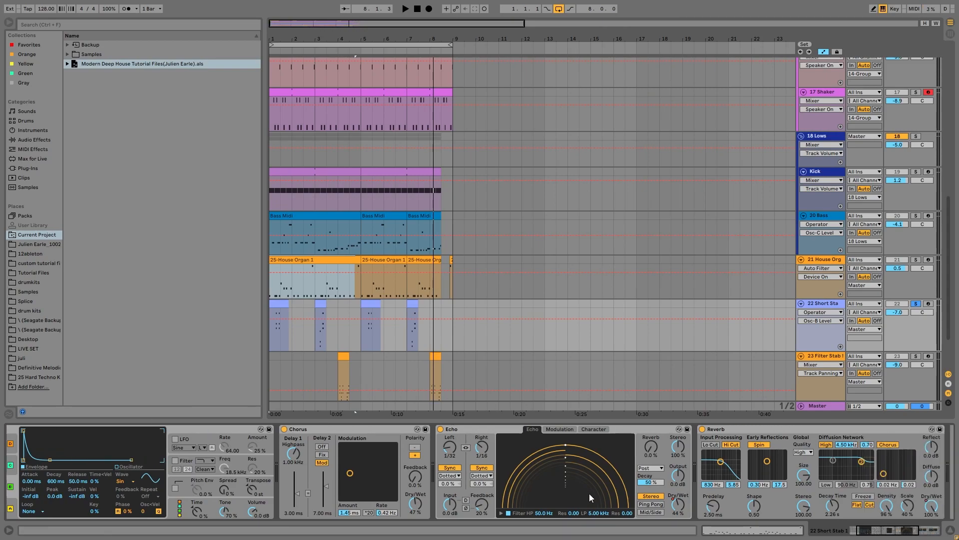
pyautogui.hscroll(1, 598, 494)
pyautogui.click(524, 504)
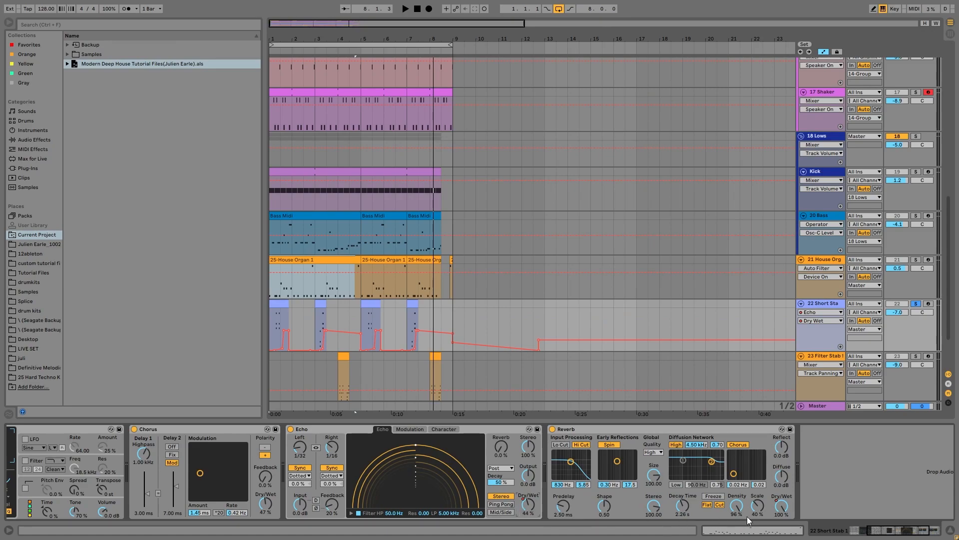
pyautogui.click(781, 507)
# Step: Select the first 22 Short Stab clip and play it from bar 1 with its Reverb Dry/Wet automation
pyautogui.click(275, 304)
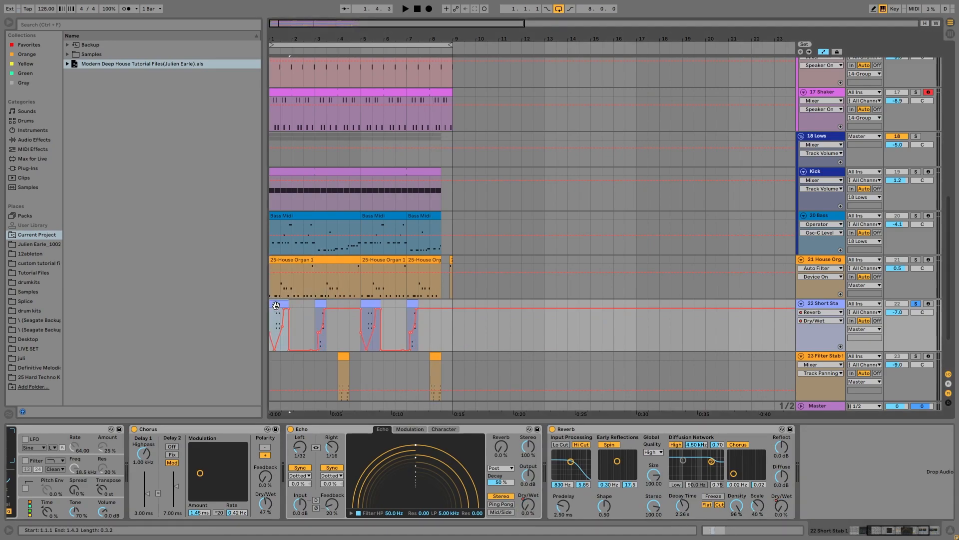
pyautogui.press('space')
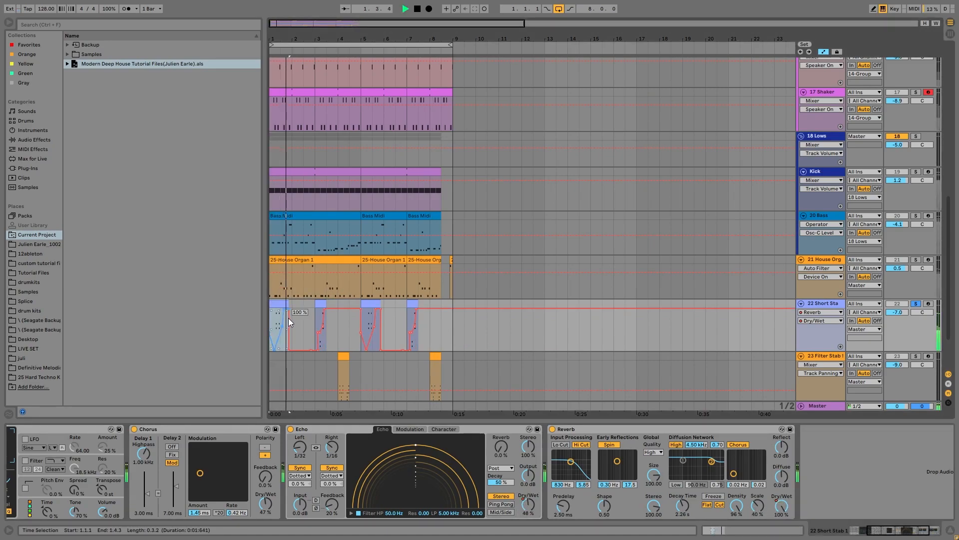
pyautogui.press('space')
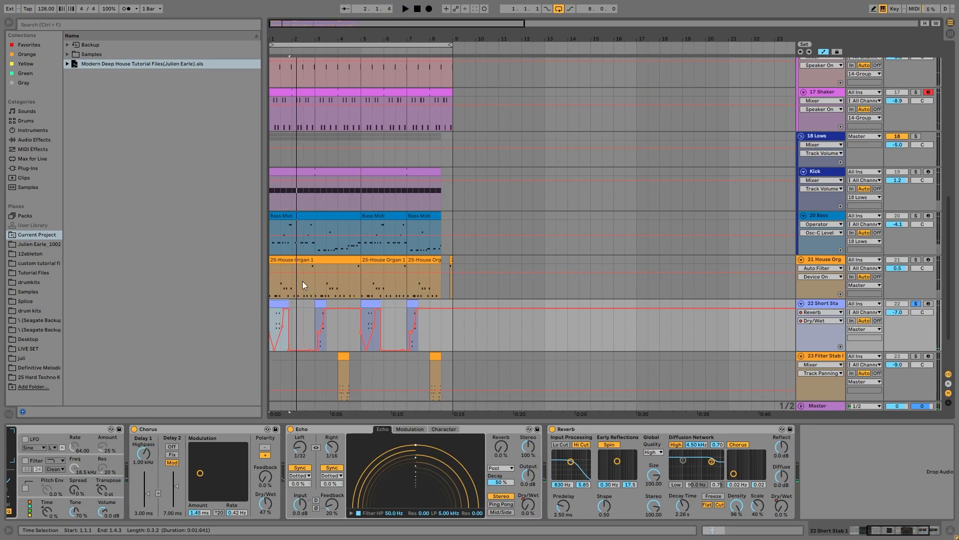
# Step: Play the short stab within the full mix, solo 22 Short Stab again and replay it from bar 1
pyautogui.click(916, 304)
pyautogui.press('space')
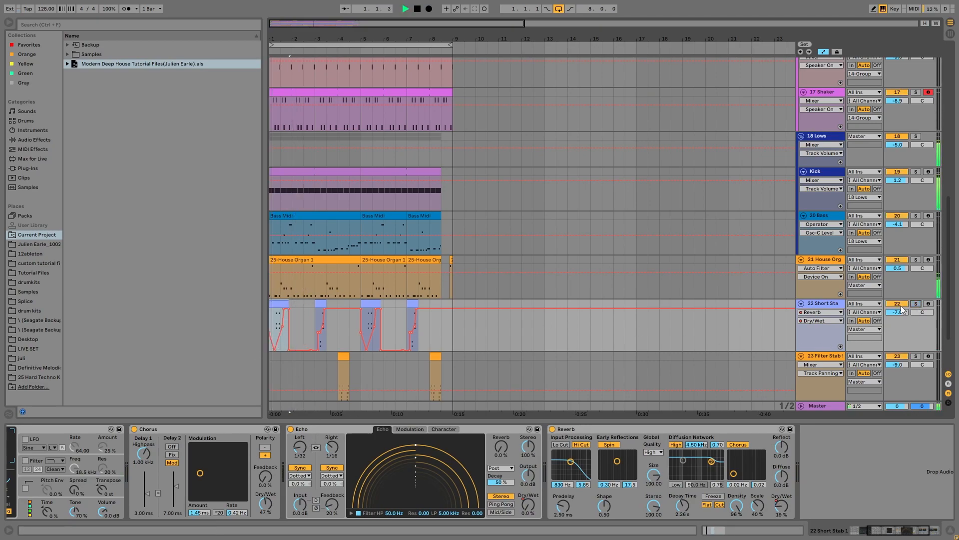
pyautogui.click(824, 303)
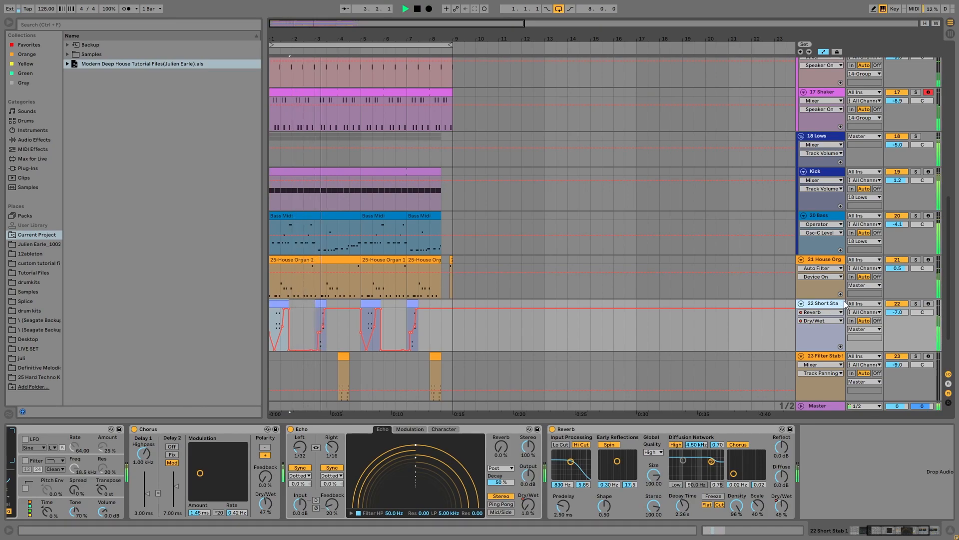
pyautogui.click(916, 303)
pyautogui.press('space')
pyautogui.scroll(-2, 573, 308)
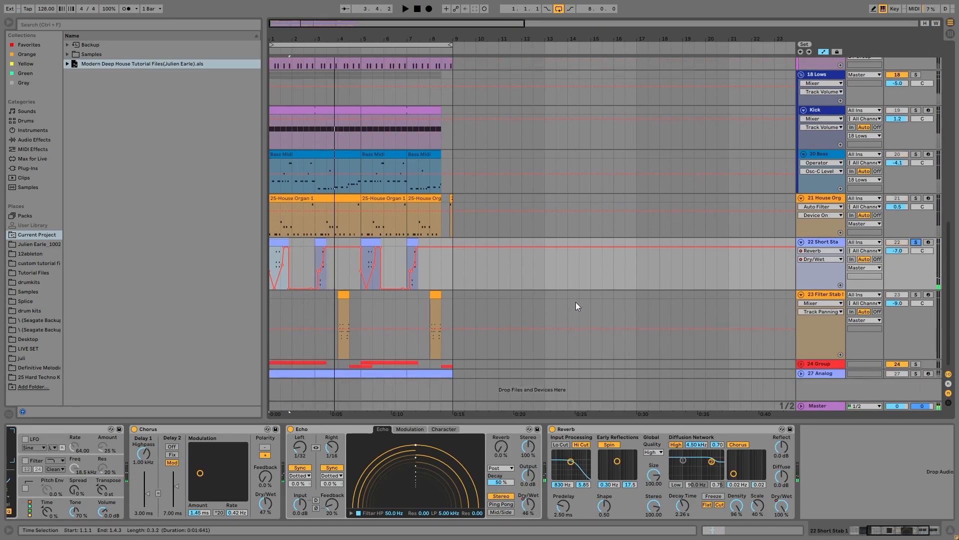
pyautogui.press('space')
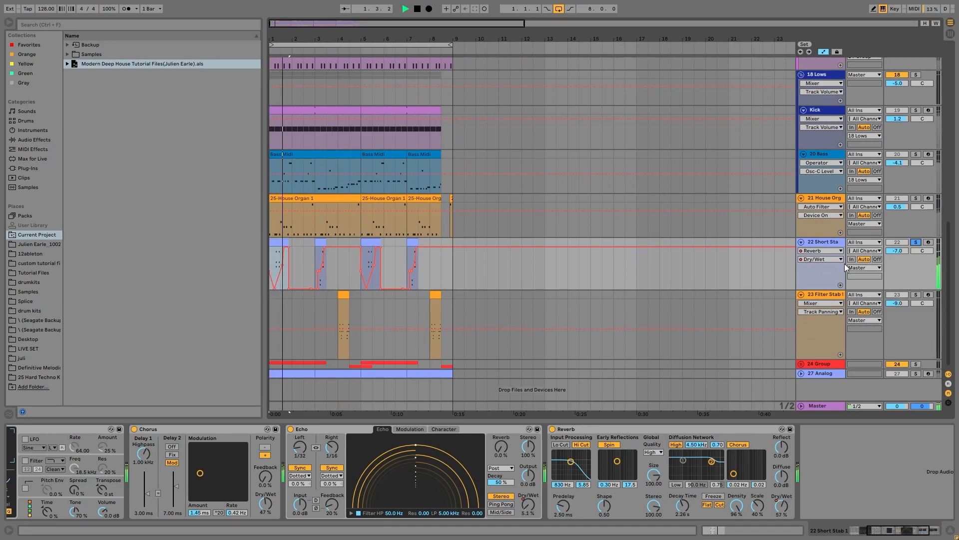
# Step: Solo 23 Filter Stab, play its first clip at bar 4 and inspect oscillator A in its Operator
pyautogui.click(918, 295)
pyautogui.click(344, 330)
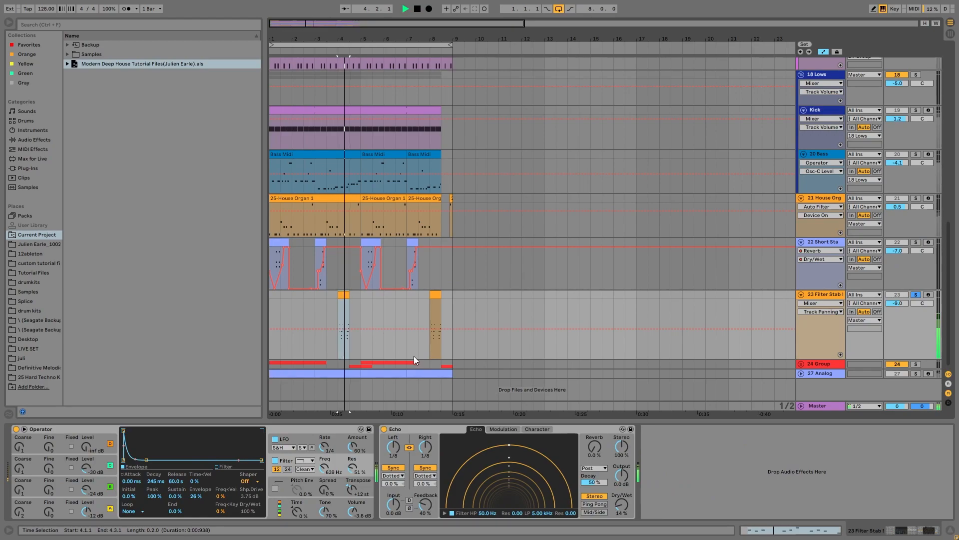
pyautogui.press('space')
pyautogui.click(86, 504)
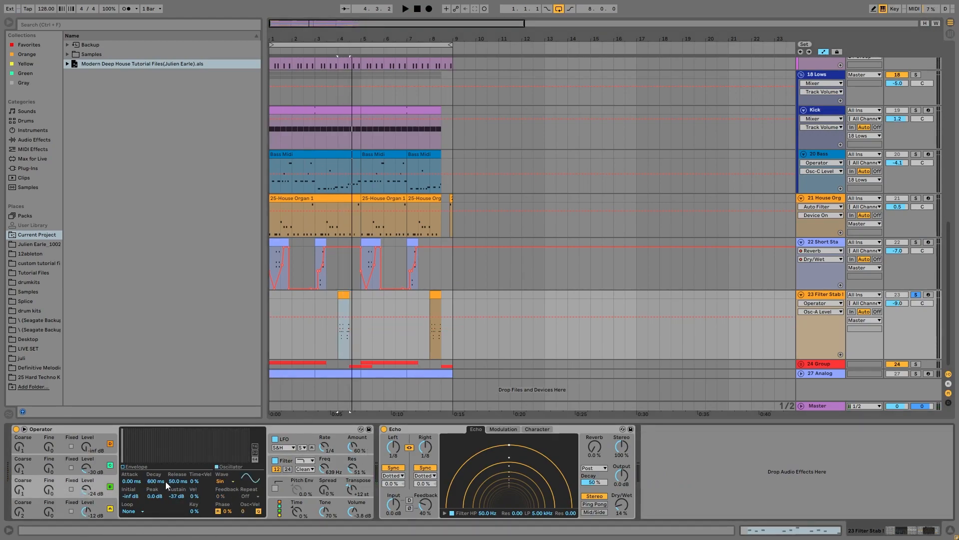
# Step: Inspect oscillator C, the filter envelope and the LFO settings in the 23 Filter Stab track's Operator
pyautogui.click(100, 462)
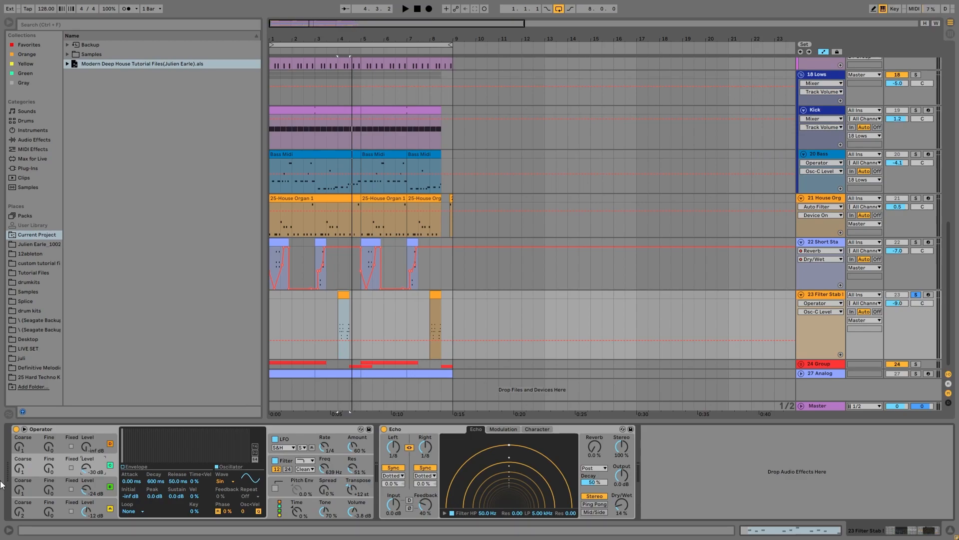
pyautogui.click(288, 460)
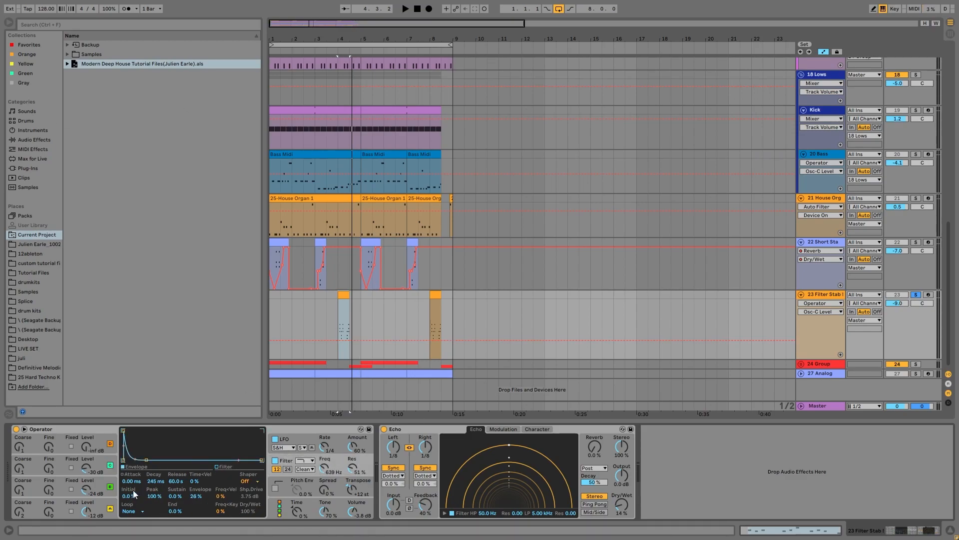
pyautogui.click(300, 436)
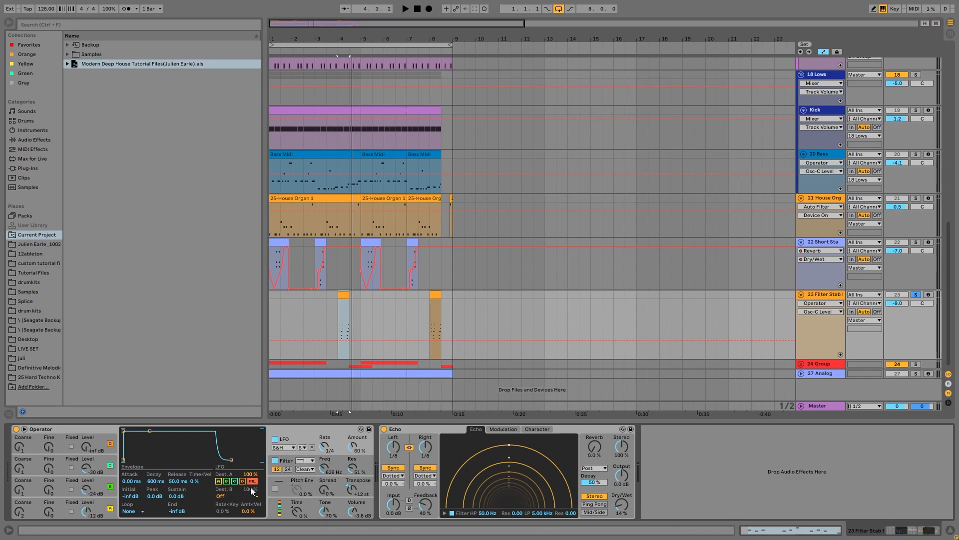
pyautogui.press('space')
# Step: Solo the House Organ, Short Stab and Bass tracks alongside 23 Filter Stab and play them from bar 1
pyautogui.click(917, 198)
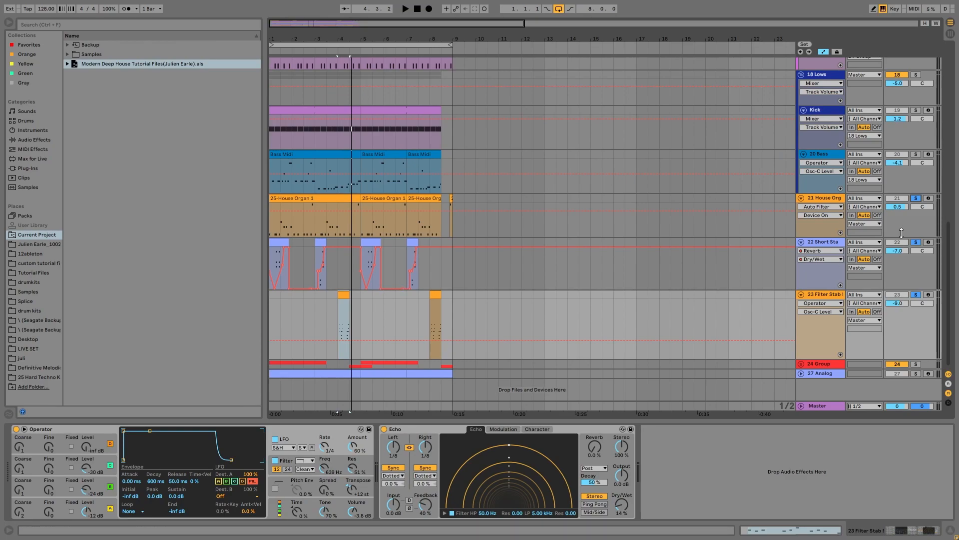
pyautogui.click(916, 155)
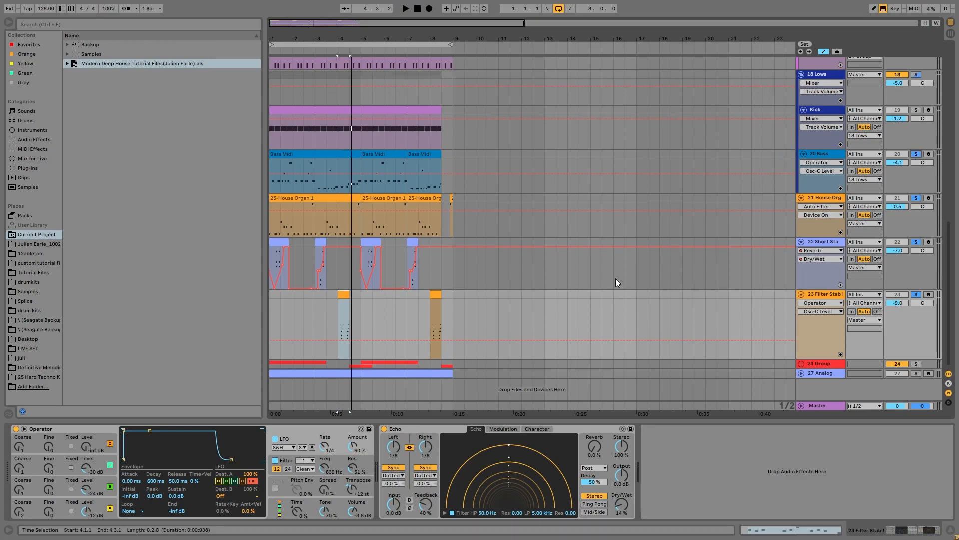
pyautogui.click(279, 242)
pyautogui.press('space')
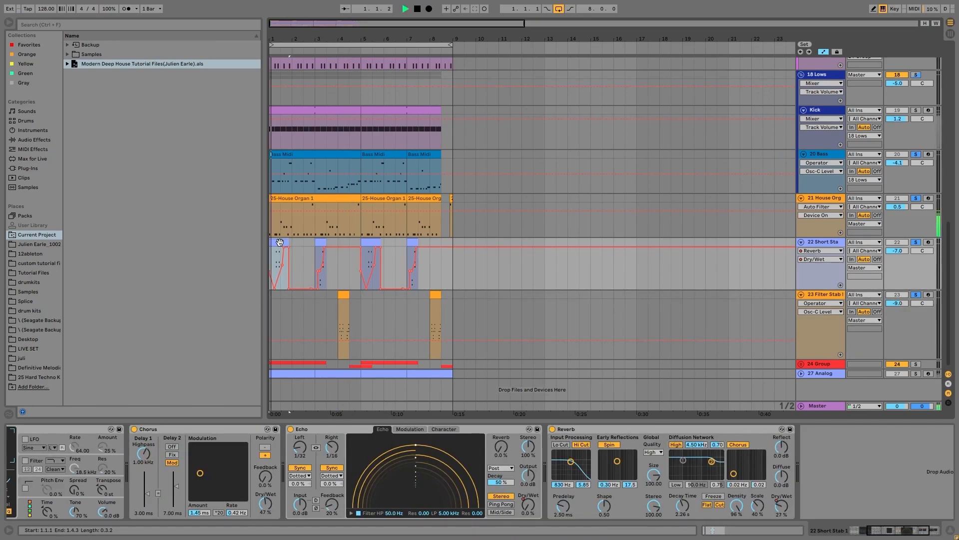
# Step: Remove 23 Filter Stab from the solo group and play the second 22 Short Stab clip from bar 3
pyautogui.click(802, 298)
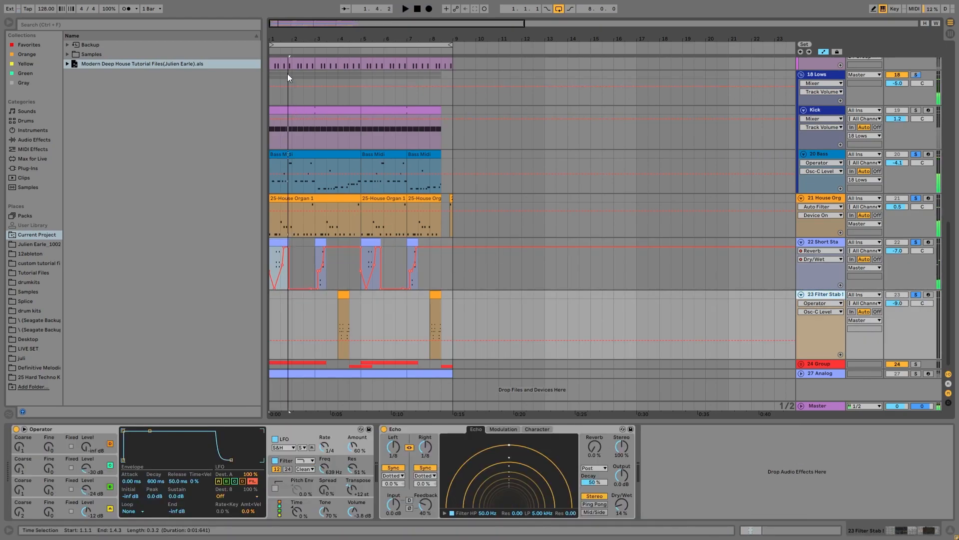
pyautogui.moveTo(276, 41); pyautogui.dragTo(277, 82)
pyautogui.click(916, 242)
pyautogui.click(916, 294)
pyautogui.press('space')
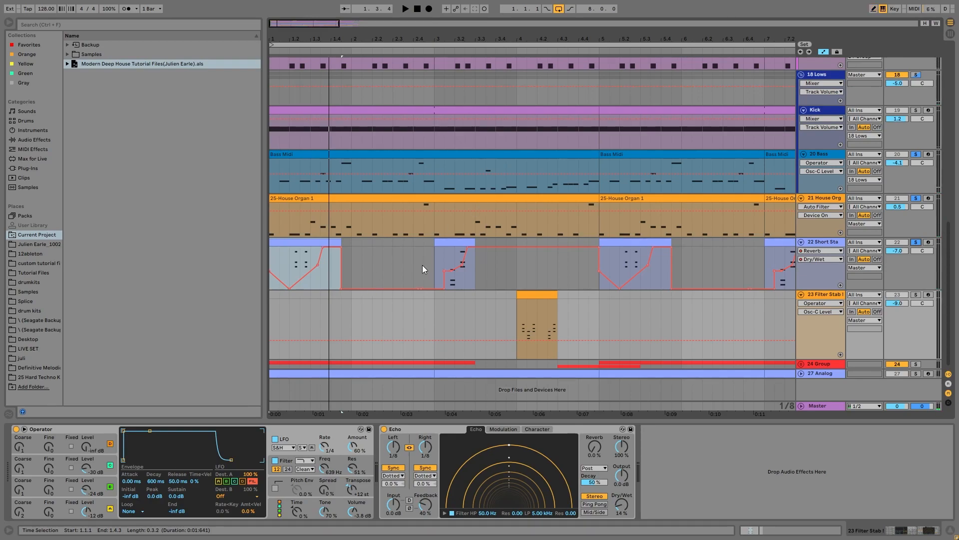
pyautogui.click(435, 254)
pyautogui.press('space')
# Step: Solo 23 Filter Stab again and play its bar 4 clip together with the bass, organ and short stab
pyautogui.click(915, 295)
pyautogui.click(528, 295)
pyautogui.press('space')
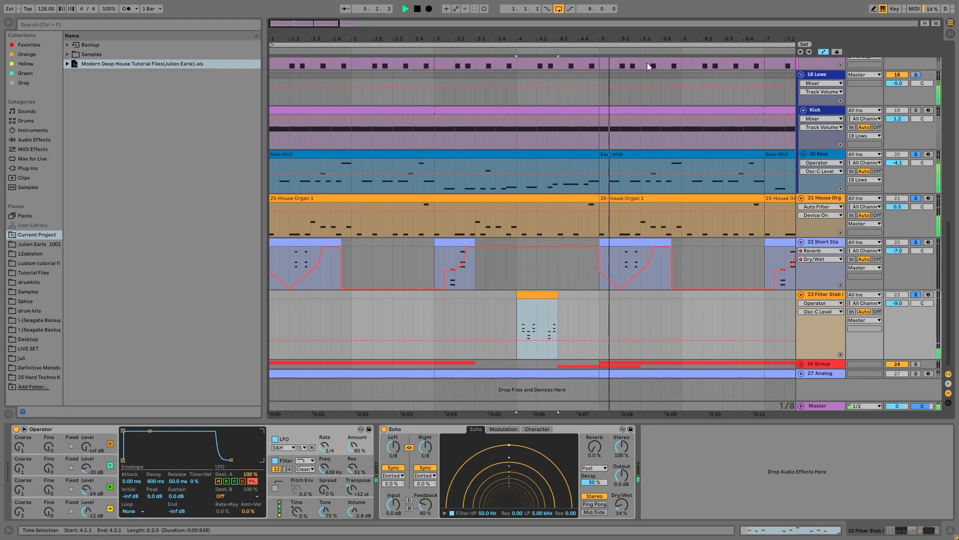
pyautogui.press('space')
# Step: Unfold and solo 24 Group, and play its Rhodes Stab track from 2.2.1
pyautogui.moveTo(650, 39); pyautogui.dragTo(649, 11)
pyautogui.moveTo(336, 39); pyautogui.dragTo(391, 60)
pyautogui.click(832, 367)
pyautogui.click(801, 364)
pyautogui.scroll(-3, 798, 365)
pyautogui.click(916, 250)
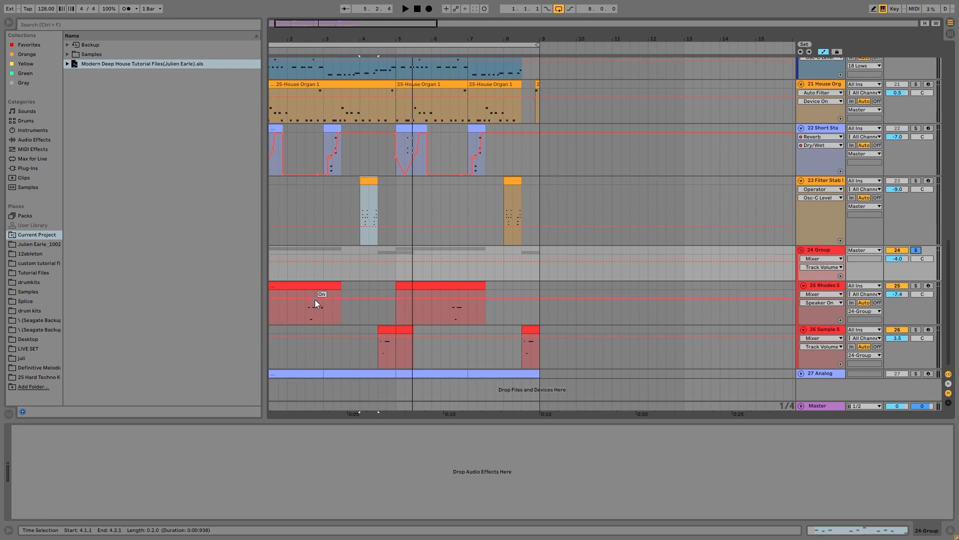
pyautogui.click(299, 321)
pyautogui.press('space')
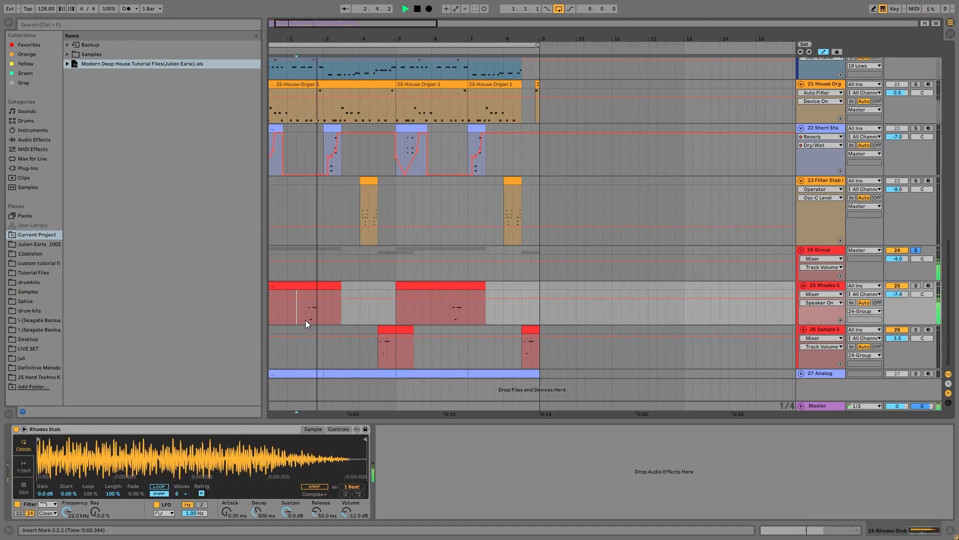
# Step: Play the 26 Sample Stab clip from 4.3.1 and show the sample waveform in its Simpler
pyautogui.click(379, 356)
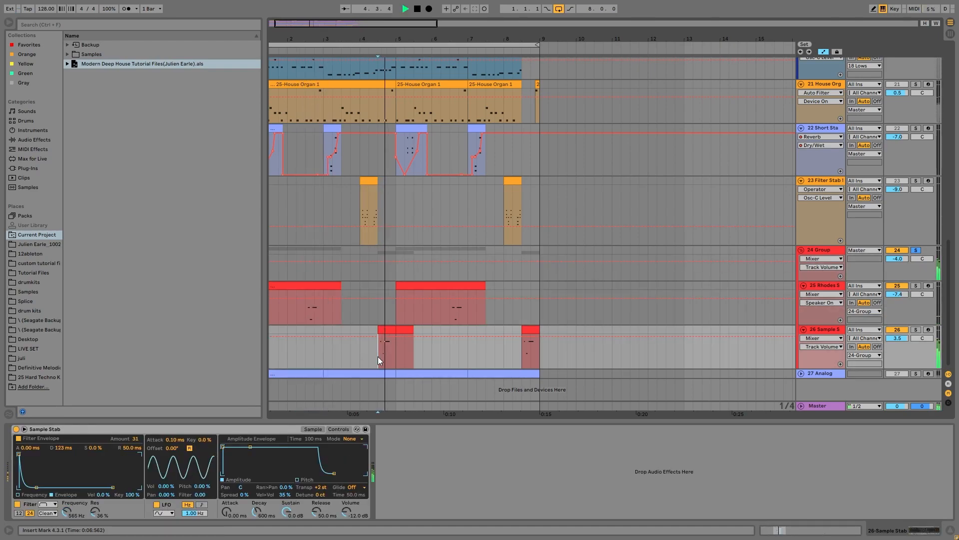
pyautogui.press('space')
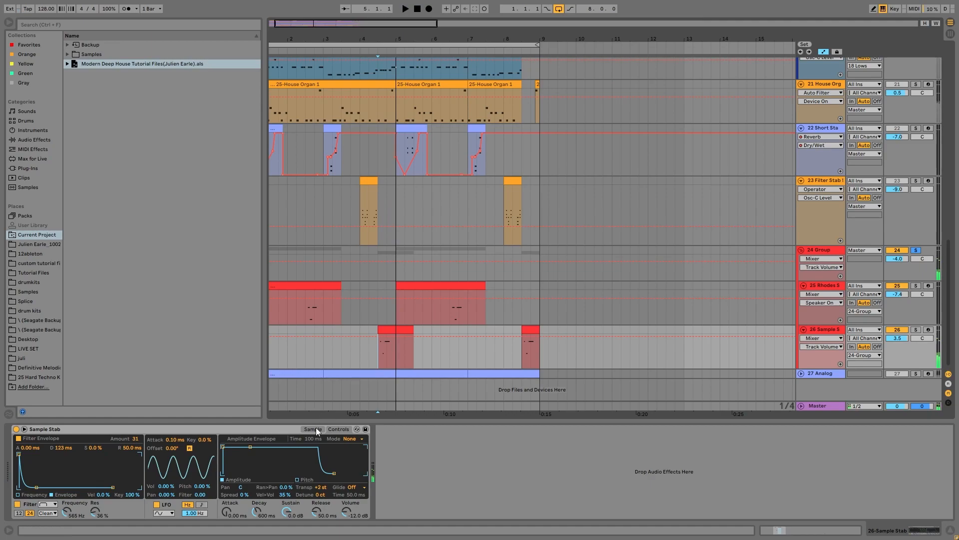
pyautogui.click(309, 432)
pyautogui.click(310, 429)
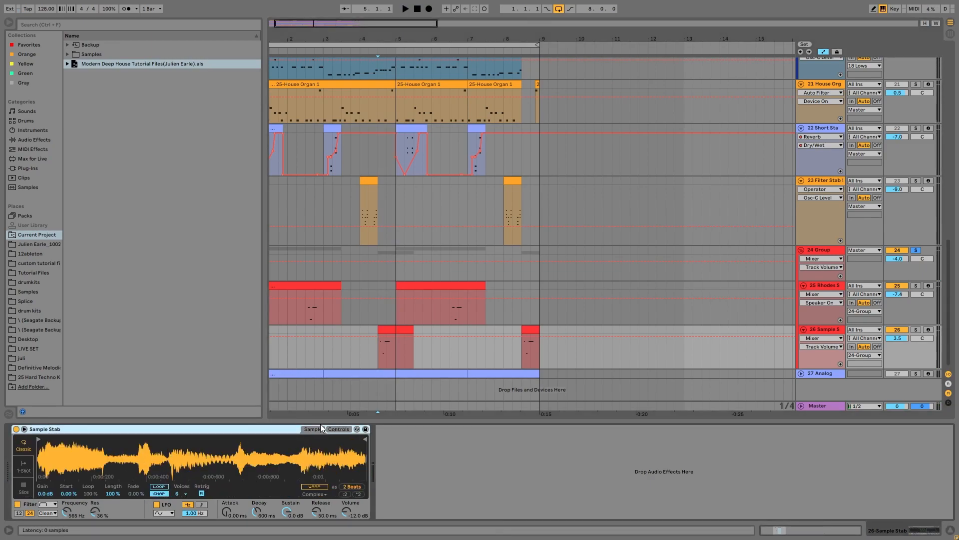
# Step: Expand the project's Samples and Imported folders and preview Sample Stab.wav
pyautogui.click(68, 54)
pyautogui.click(72, 63)
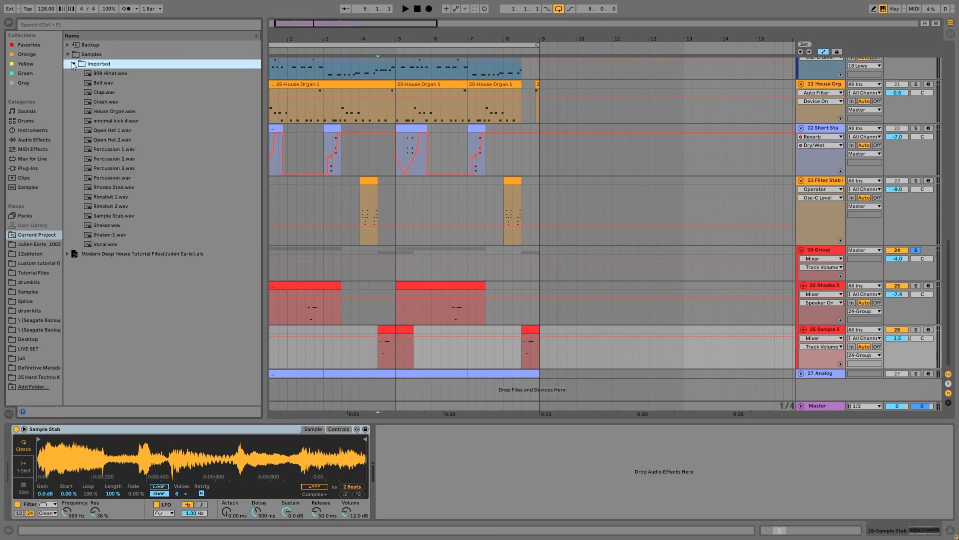
pyautogui.click(127, 219)
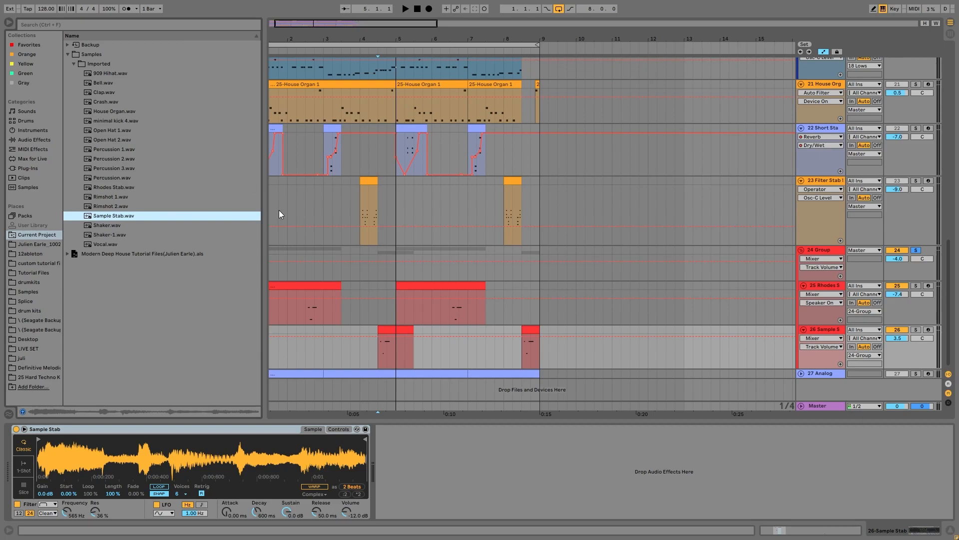
# Step: Show the Sample Stab Simpler's filter and envelope controls and replay its clip at 4.3.1
pyautogui.click(338, 430)
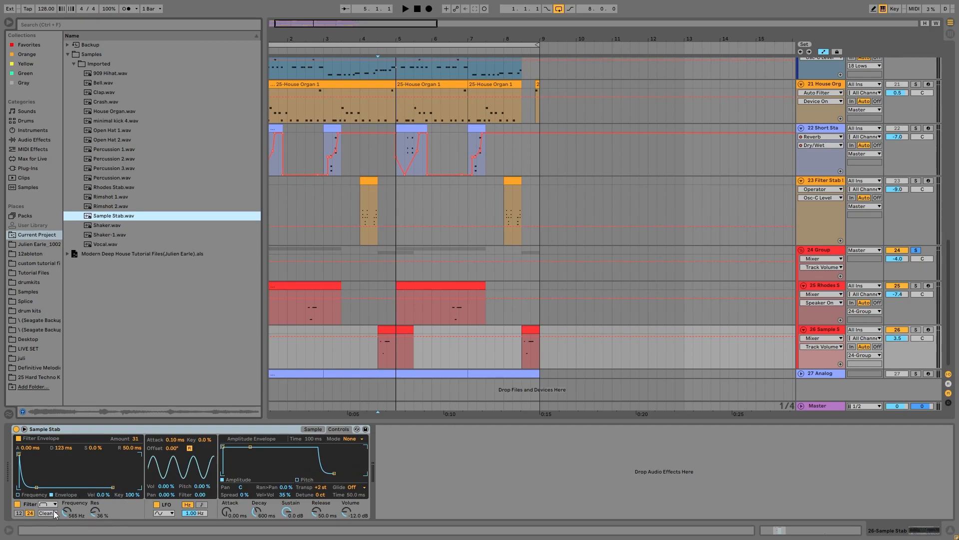
pyautogui.click(382, 329)
pyautogui.press('space')
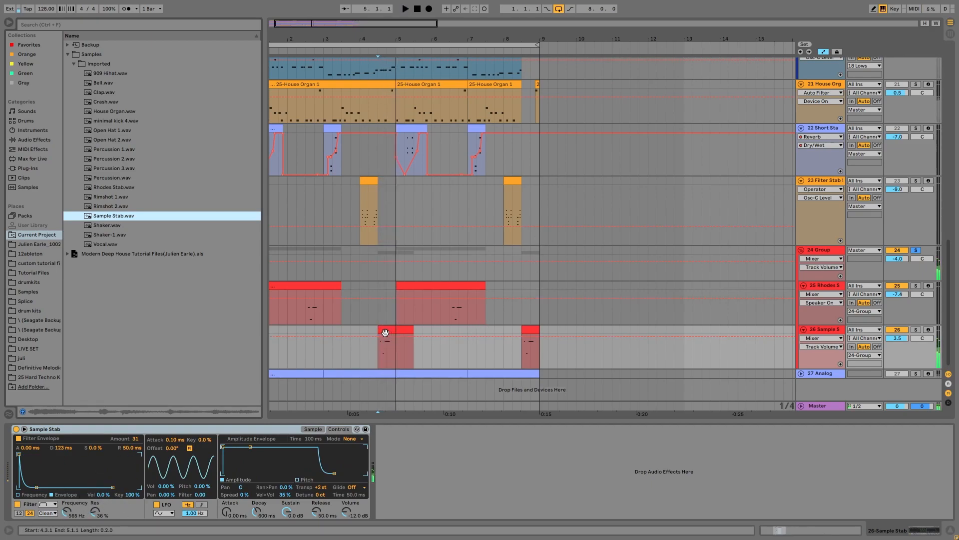
pyautogui.press('space')
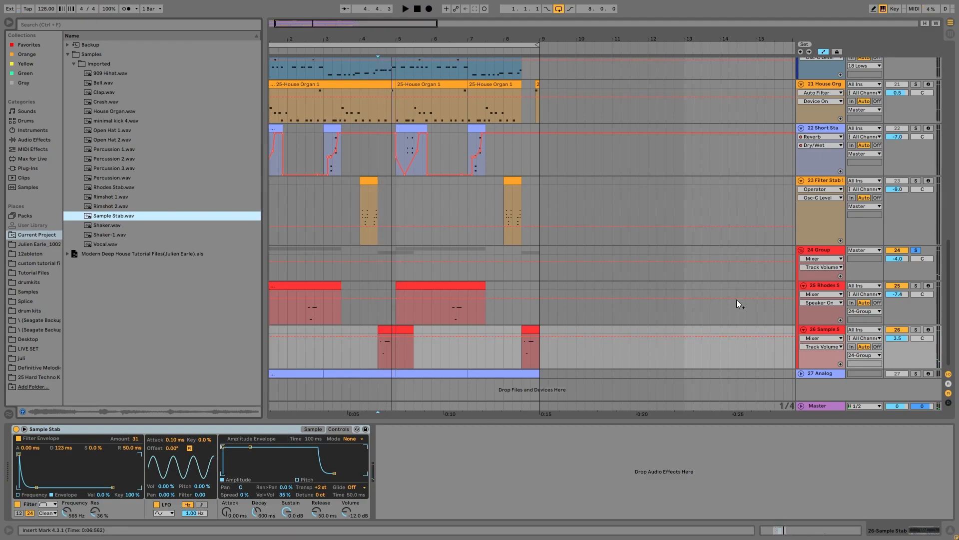
# Step: Unsolo 24 Group and play the Sample Stab within the full mix from 4.3.1
pyautogui.click(915, 250)
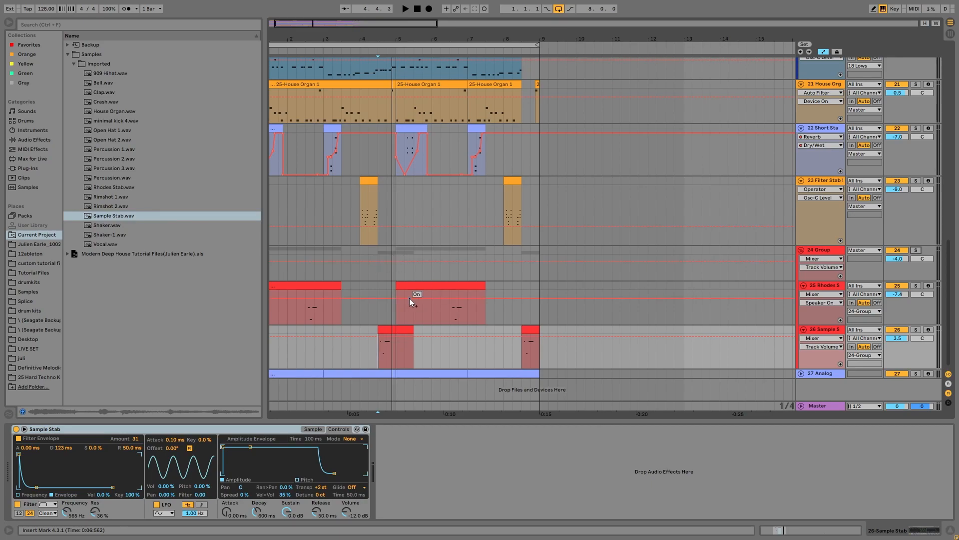
pyautogui.press('space')
pyautogui.press('space')
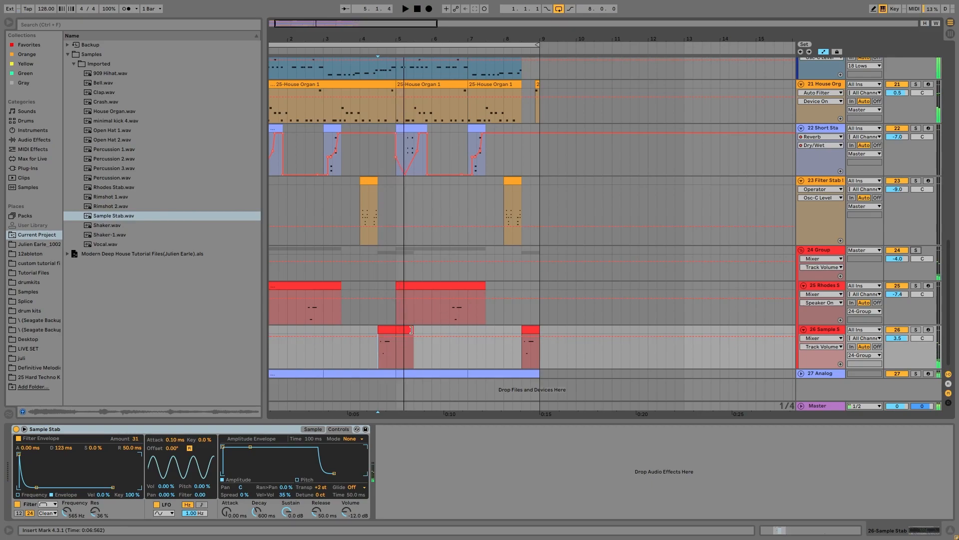
# Step: Play the Rhodes Stab within the full mix from 6.2.1
pyautogui.click(443, 322)
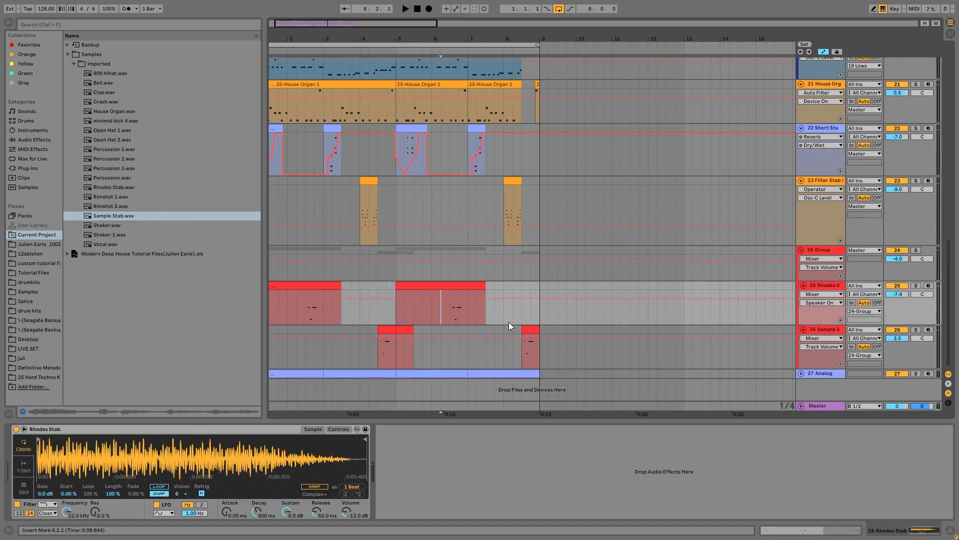
pyautogui.scroll(3, 489, 280)
pyautogui.scroll(2, 494, 250)
pyautogui.scroll(-5, 509, 245)
pyautogui.press('space')
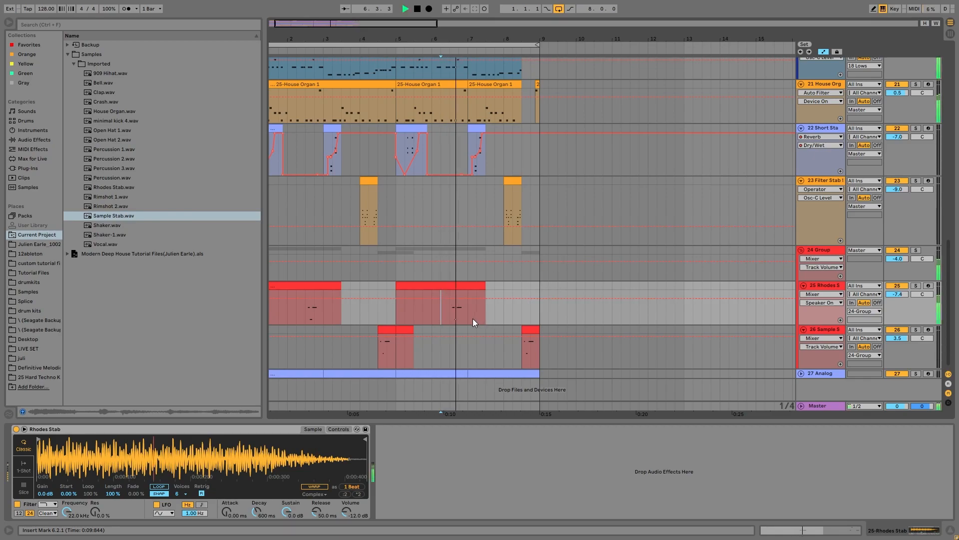
pyautogui.click(514, 310)
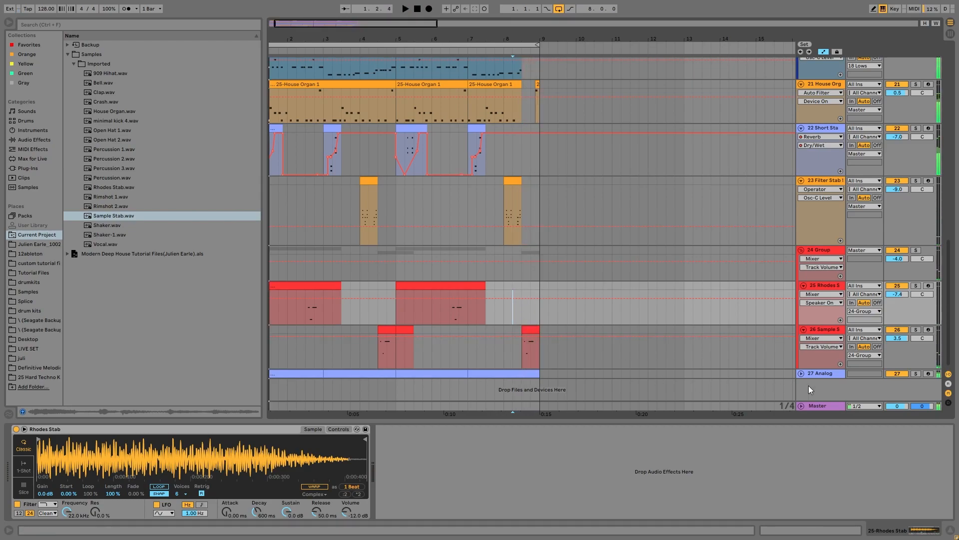
# Step: Unfold and solo the 27 Analog track and play its first clip from bar 1
pyautogui.click(830, 374)
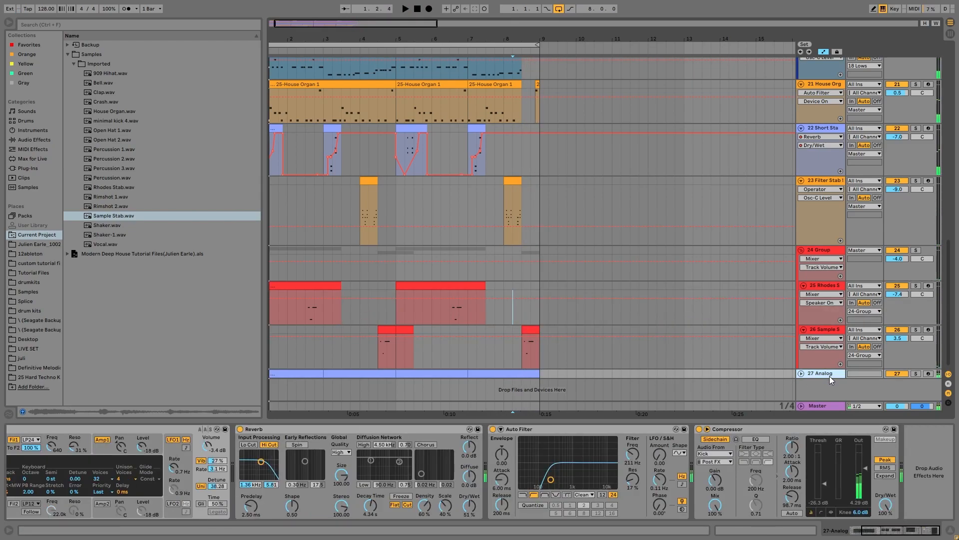
pyautogui.click(801, 373)
pyautogui.click(918, 375)
pyautogui.scroll(-2, 726, 295)
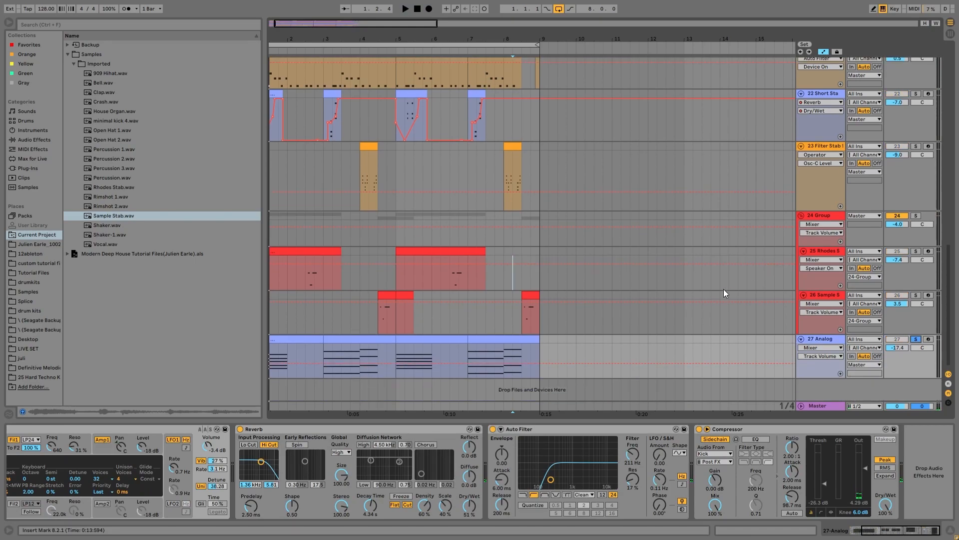
pyautogui.click(300, 339)
pyautogui.press('space')
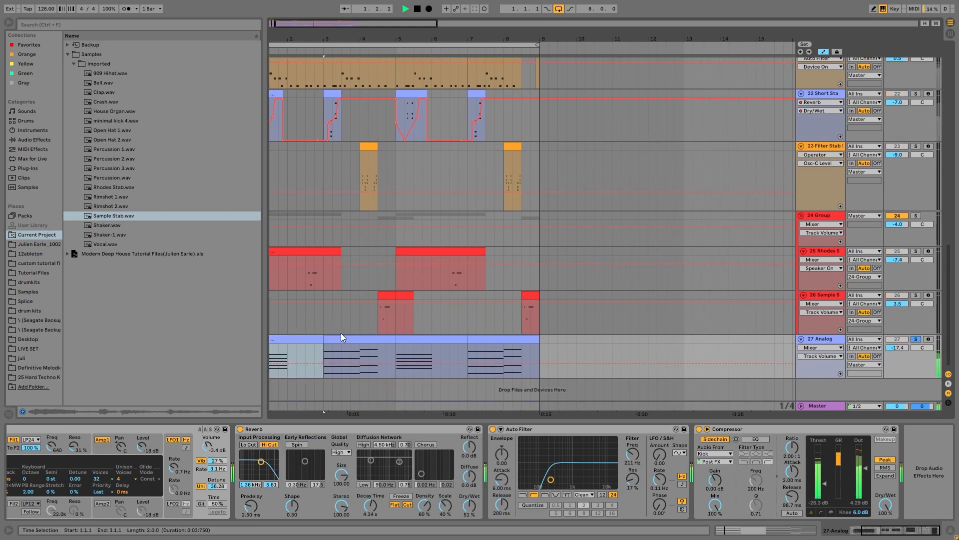
pyautogui.hscroll(-1, 361, 349)
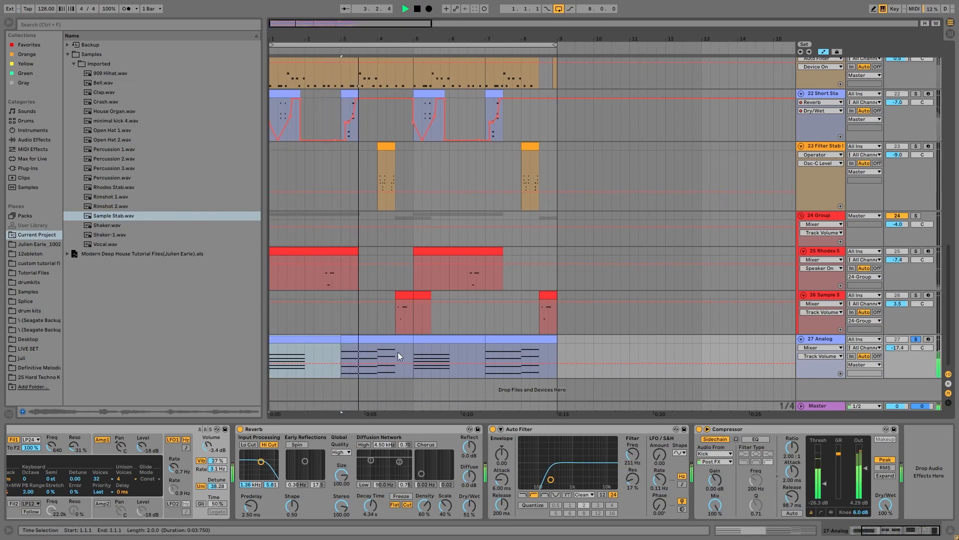
# Step: Consolidate the first two 27 Analog clips into one four-bar clip and open its notes
pyautogui.keyDown('shift'); pyautogui.click(355, 340); pyautogui.keyUp('shift')
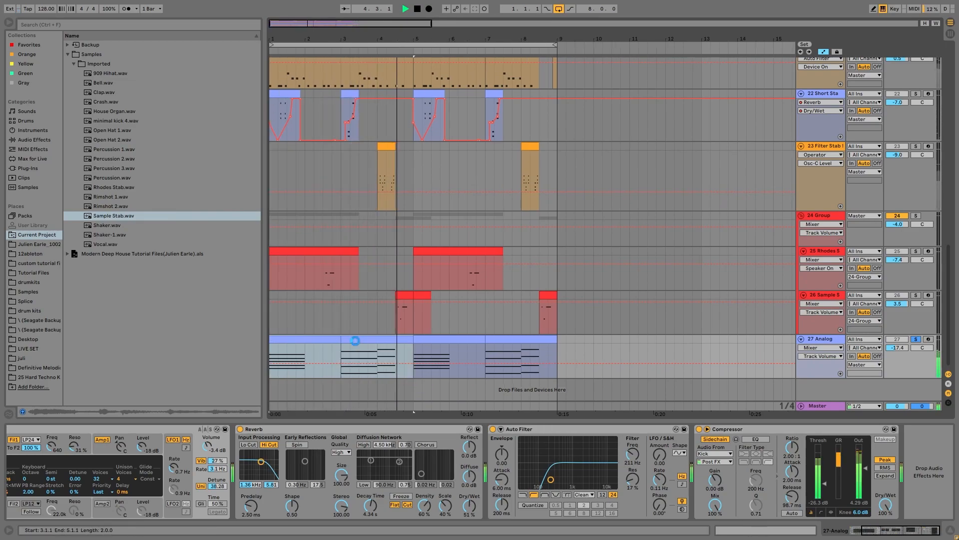
pyautogui.doubleClick(354, 340)
pyautogui.press('space')
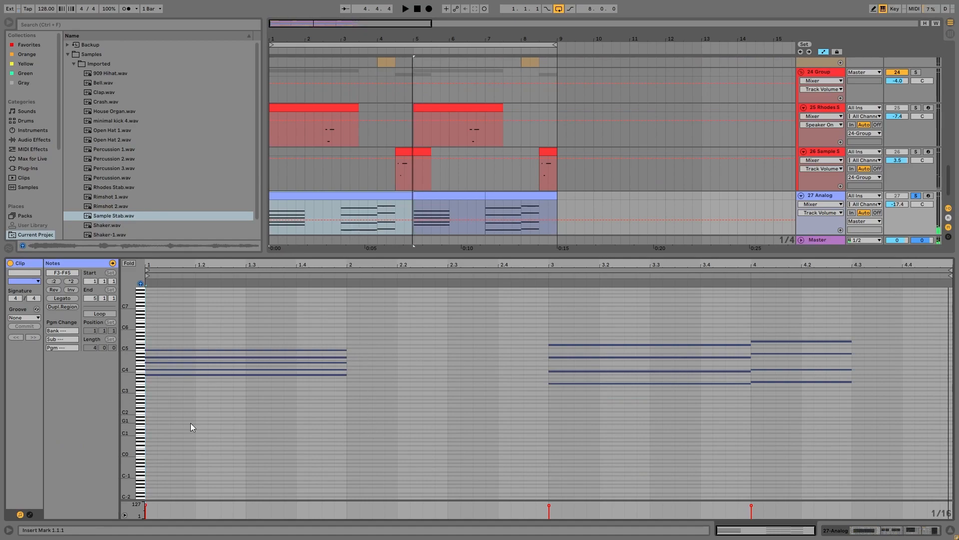
# Step: Select the first chord's A#3 note, and the F#3 and C#4 notes of the last chord in the 27 Analog clip
pyautogui.moveTo(128, 409); pyautogui.dragTo(156, 431)
pyautogui.click(243, 375)
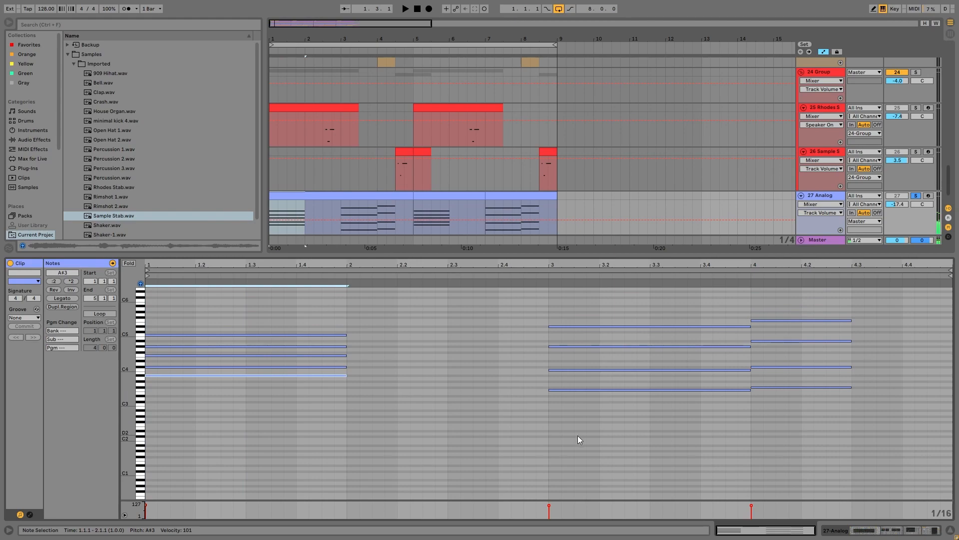
pyautogui.moveTo(780, 425); pyautogui.dragTo(777, 370)
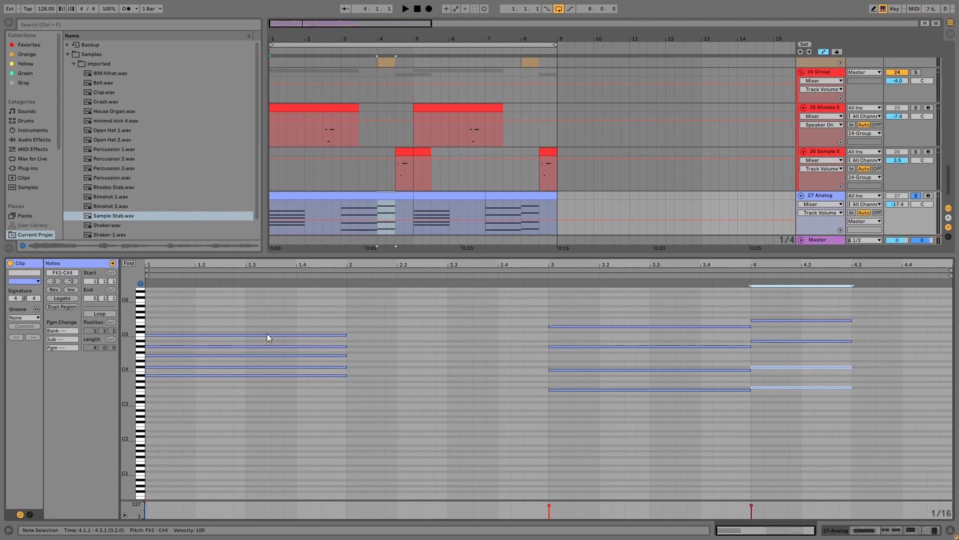
# Step: Examine the first chord of the 27 Analog clip by selecting its A#3–F4 notes, its C5 note and the whole chord
pyautogui.moveTo(271, 318); pyautogui.dragTo(254, 419)
pyautogui.moveTo(331, 390); pyautogui.dragTo(283, 354)
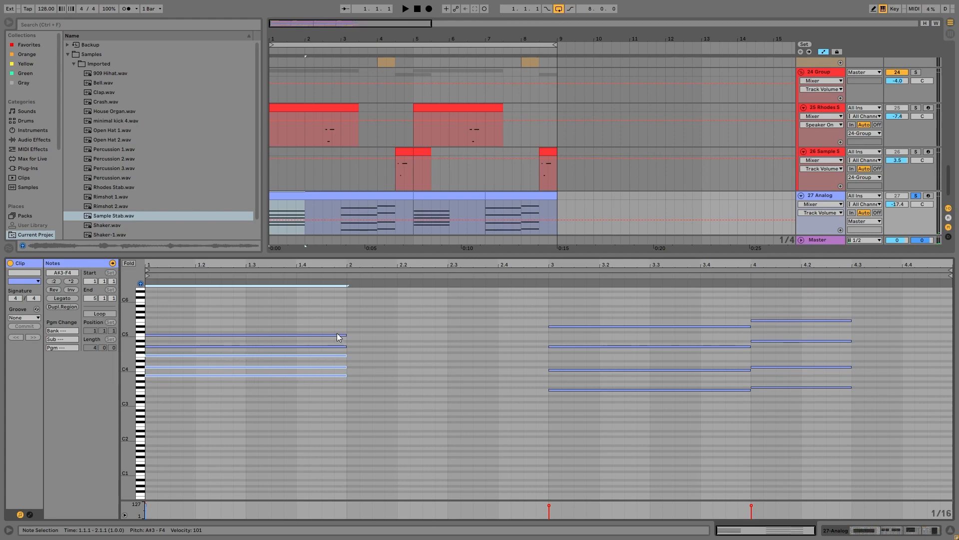
pyautogui.click(300, 342)
pyautogui.moveTo(300, 341)
pyautogui.mouseDown()
pyautogui.moveTo(319, 354)
pyautogui.moveTo(318, 338)
pyautogui.mouseUp()
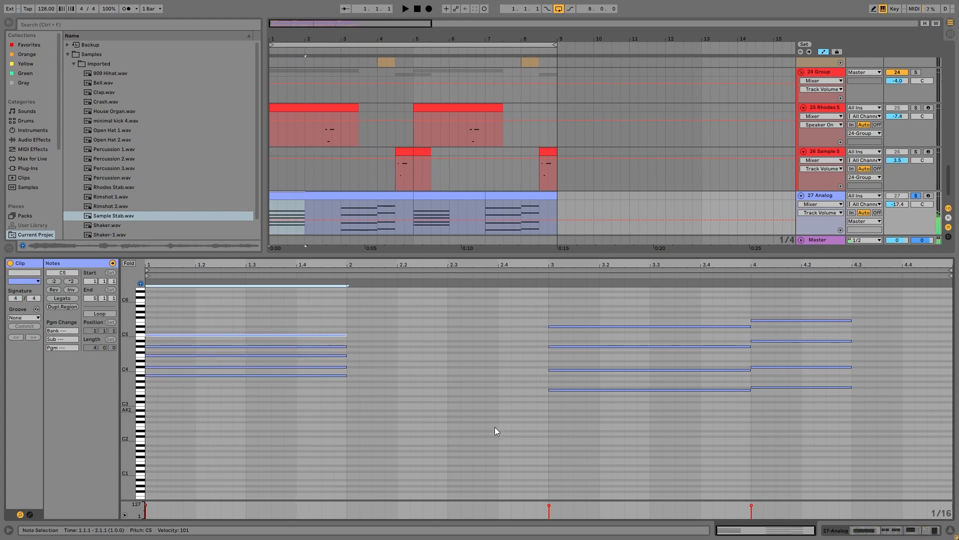
pyautogui.moveTo(250, 439); pyautogui.dragTo(343, 286)
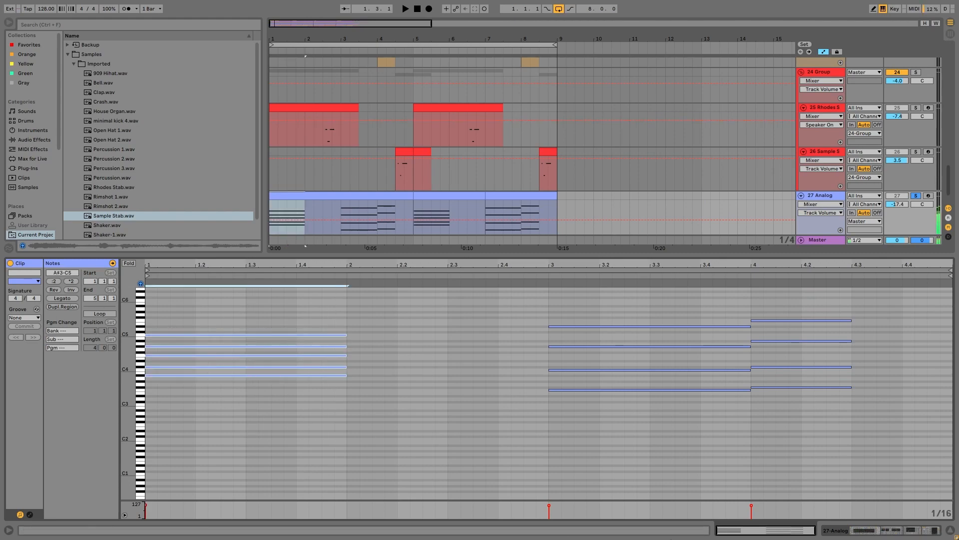
# Step: Examine the last two chords of the 27 Analog clip by selecting the third-bar chord's F3–C4 notes and the whole F#3–F5 chord
pyautogui.moveTo(618, 434); pyautogui.dragTo(634, 334)
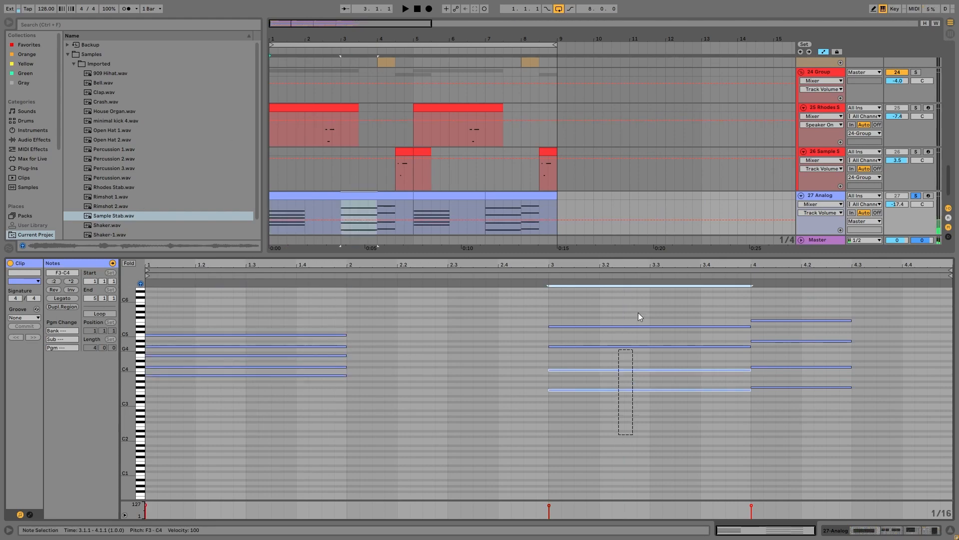
pyautogui.moveTo(758, 397); pyautogui.dragTo(777, 250)
pyautogui.moveTo(664, 449); pyautogui.dragTo(685, 231)
pyautogui.moveTo(816, 457); pyautogui.dragTo(801, 287)
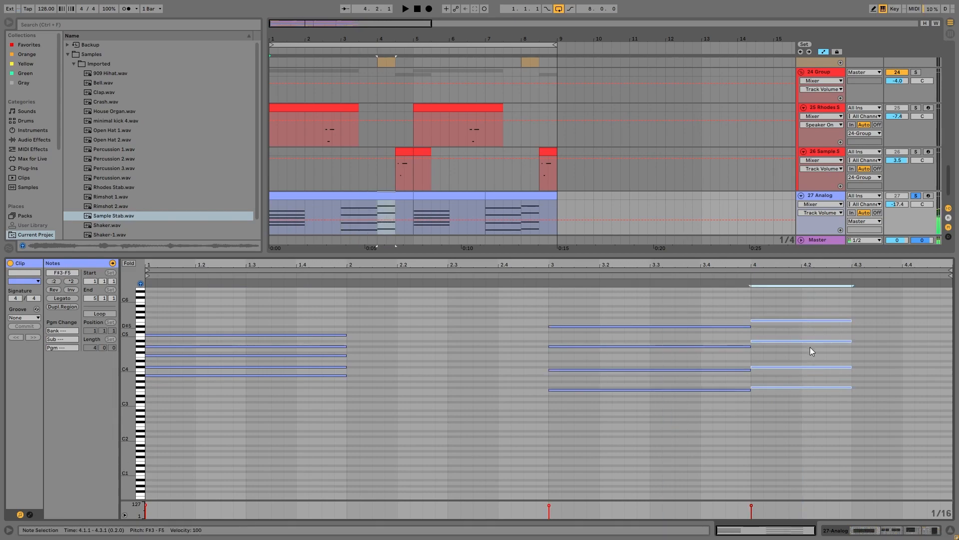
# Step: Try lowering the top D#5 and F5 notes of the last two chords by one octave, and undo the change
pyautogui.moveTo(702, 311); pyautogui.dragTo(802, 335)
pyautogui.hotkey('shift', 'Down')
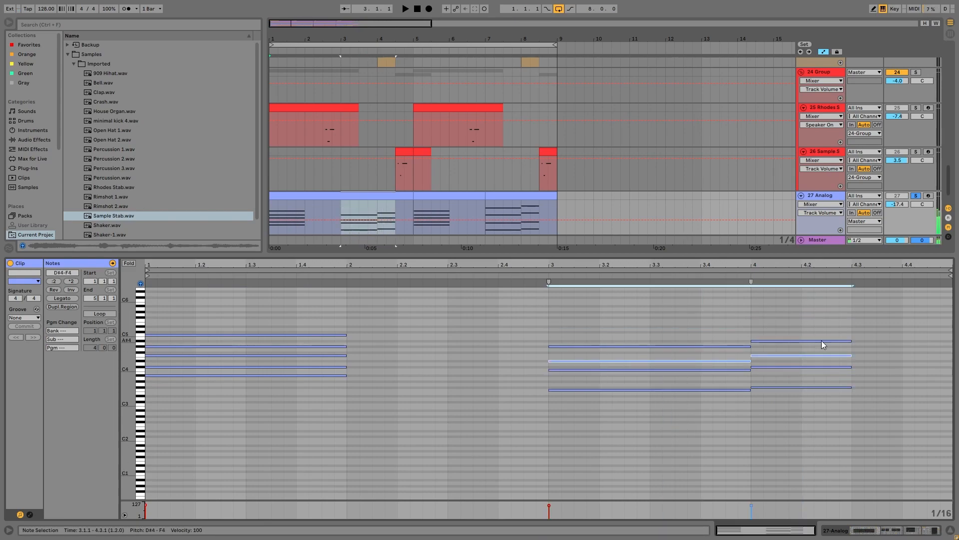
pyautogui.hotkey('ctrl', 'z')
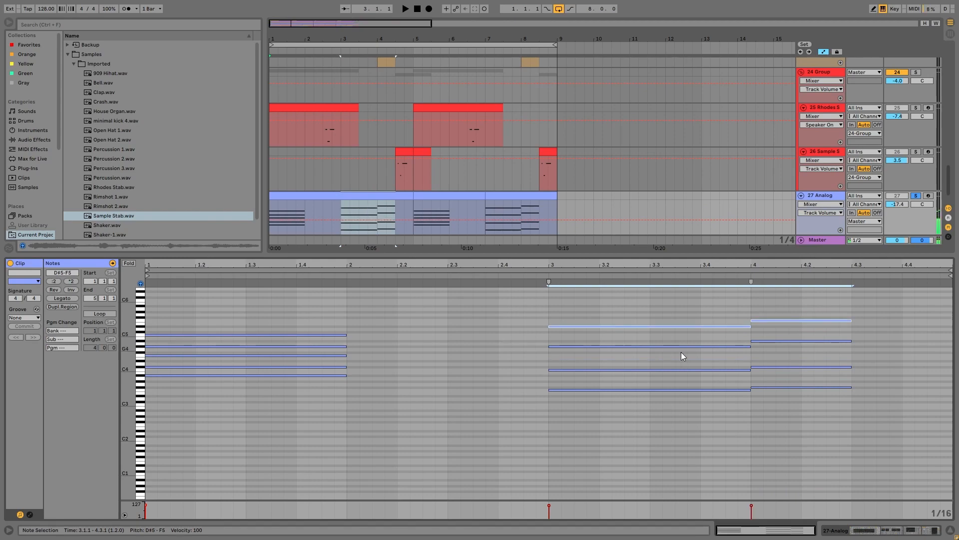
# Step: Try lowering the G#4 and A#4 notes and the D#5 and F5 notes by one octave, and undo both changes
pyautogui.moveTo(722, 358); pyautogui.dragTo(772, 338)
pyautogui.hotkey('shift', 'Down')
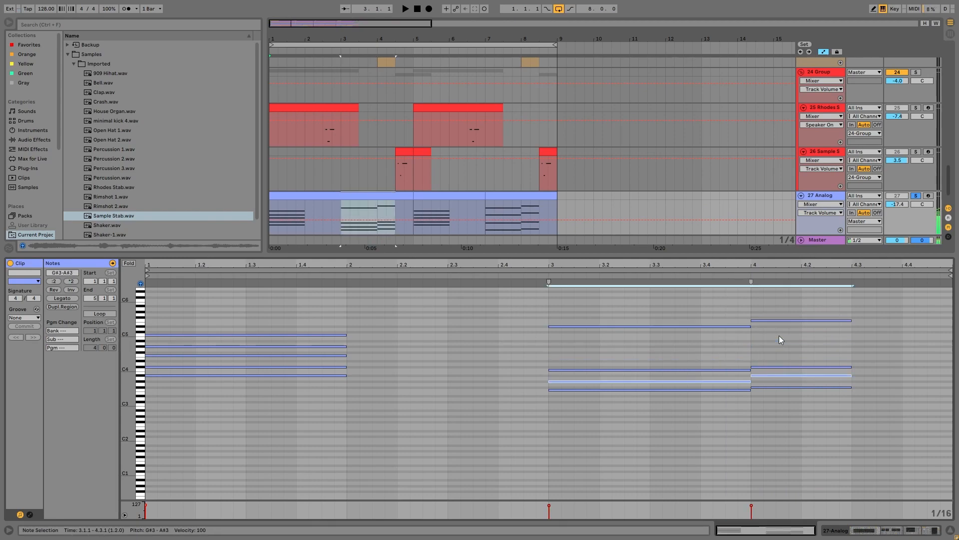
pyautogui.click(689, 344)
pyautogui.moveTo(689, 344); pyautogui.dragTo(787, 300)
pyautogui.hotkey('shift', 'Down')
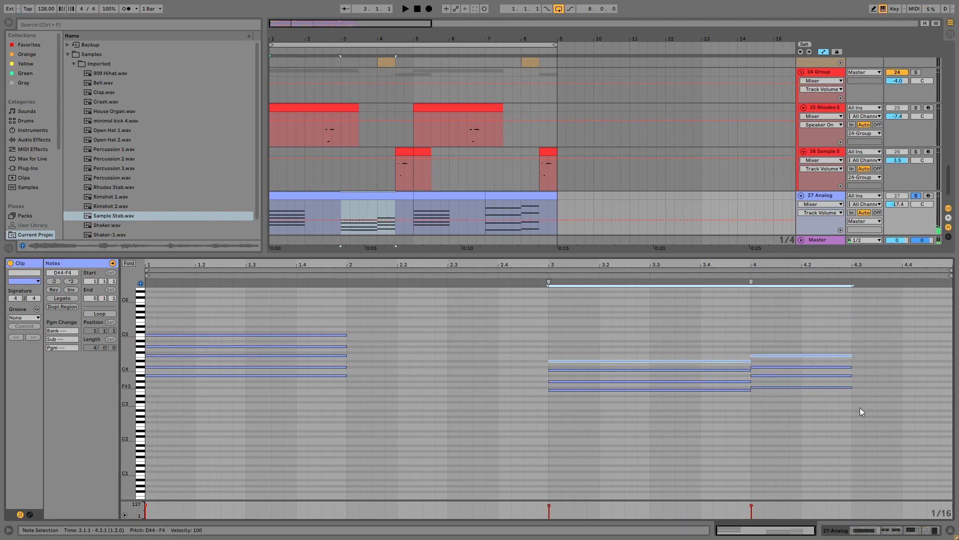
pyautogui.hotkey('ctrl', 'z')
pyautogui.hotkey('ctrl', 'z')
# Step: Show the 27 Analog track's device chain and display the Filter 1 envelope settings of its Analog synth
pyautogui.press('space')
pyautogui.click(828, 188)
pyautogui.click(825, 197)
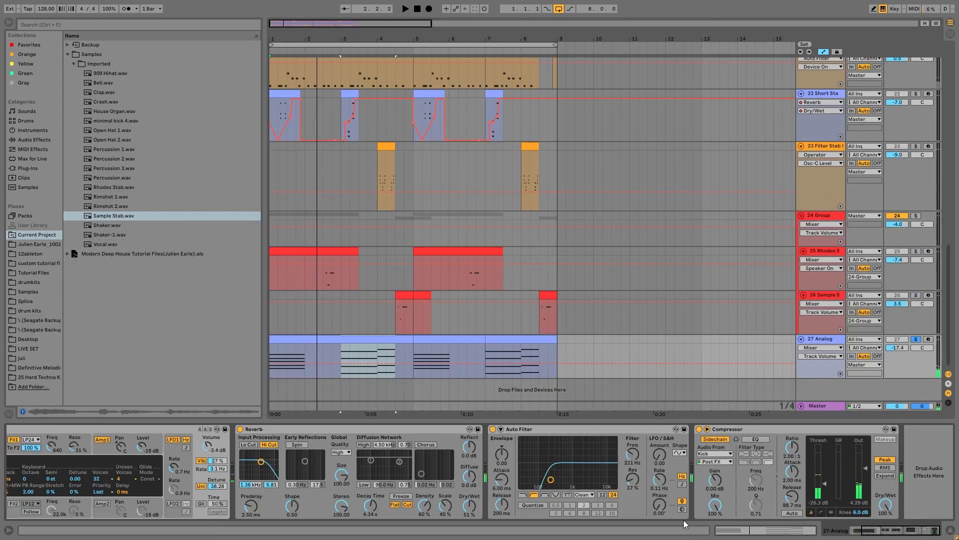
pyautogui.hscroll(-3, 194, 478)
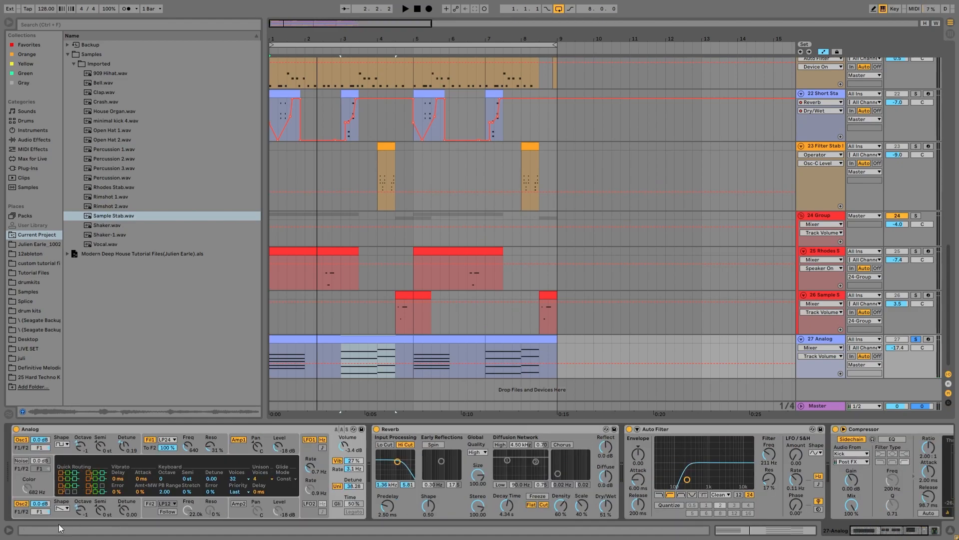
pyautogui.click(145, 447)
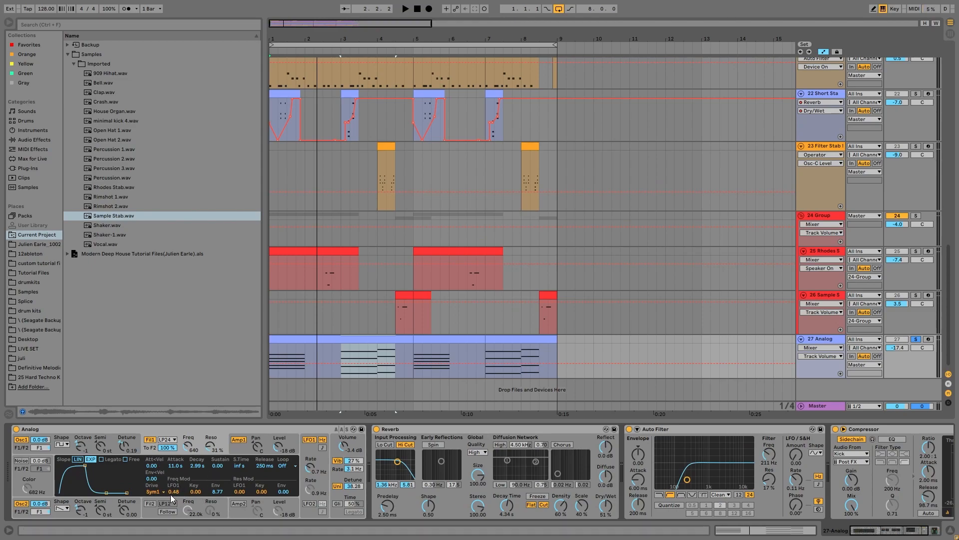
# Step: Audition the first 27 Analog clip from bar 1 while examining Filter 1's LFO1 frequency modulation and the Amp 1 envelope settings
pyautogui.click(334, 337)
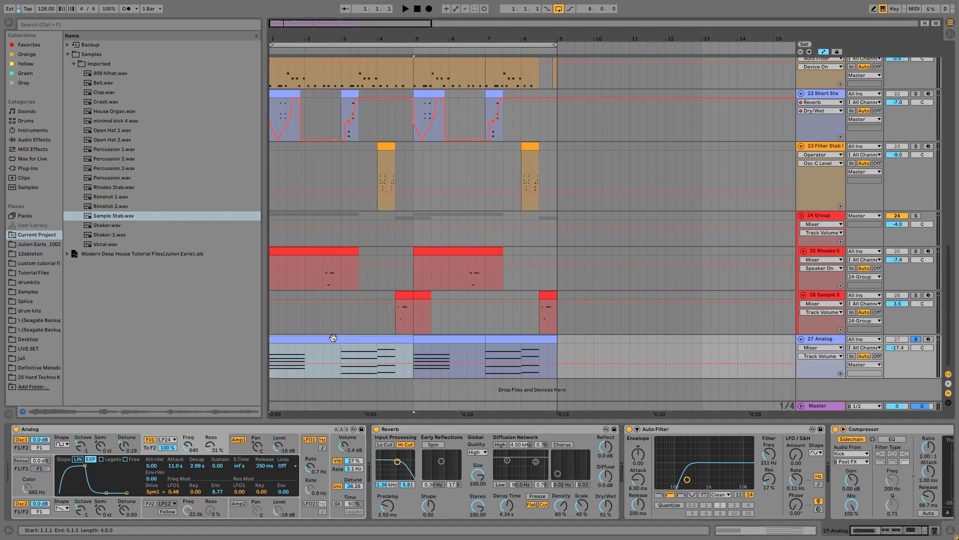
pyautogui.press('space')
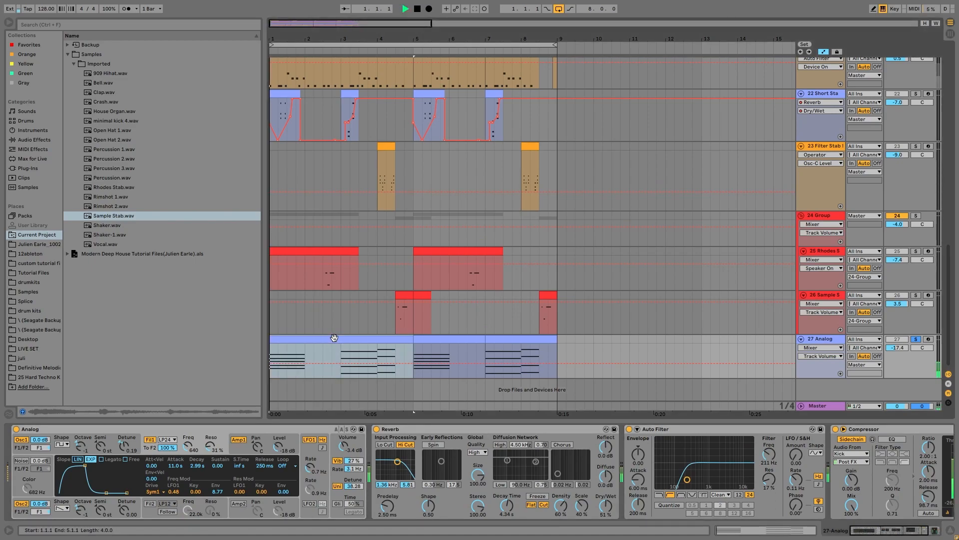
pyautogui.press('space')
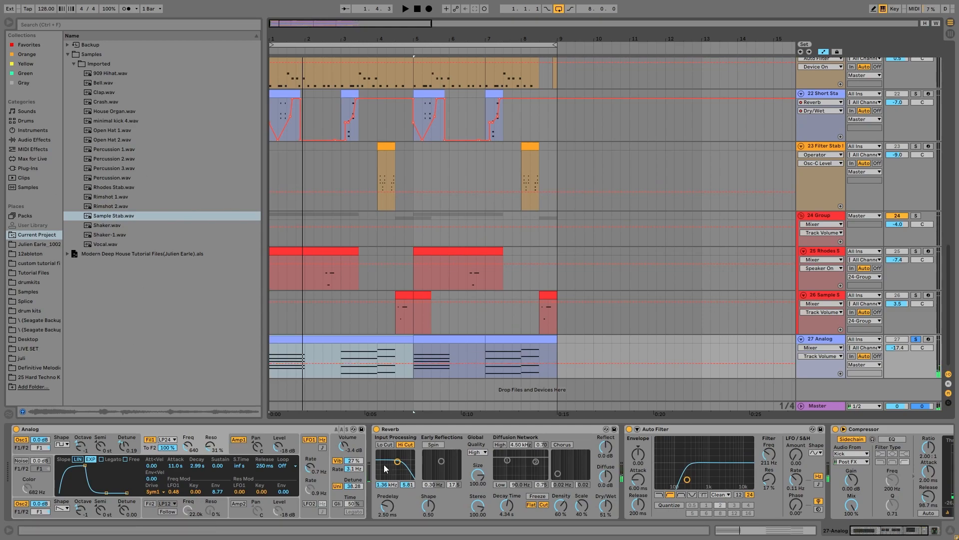
pyautogui.press('space')
pyautogui.moveTo(169, 493)
pyautogui.mouseDown()
pyautogui.moveTo(169, 474)
pyautogui.moveTo(170, 492)
pyautogui.mouseUp()
pyautogui.press('space')
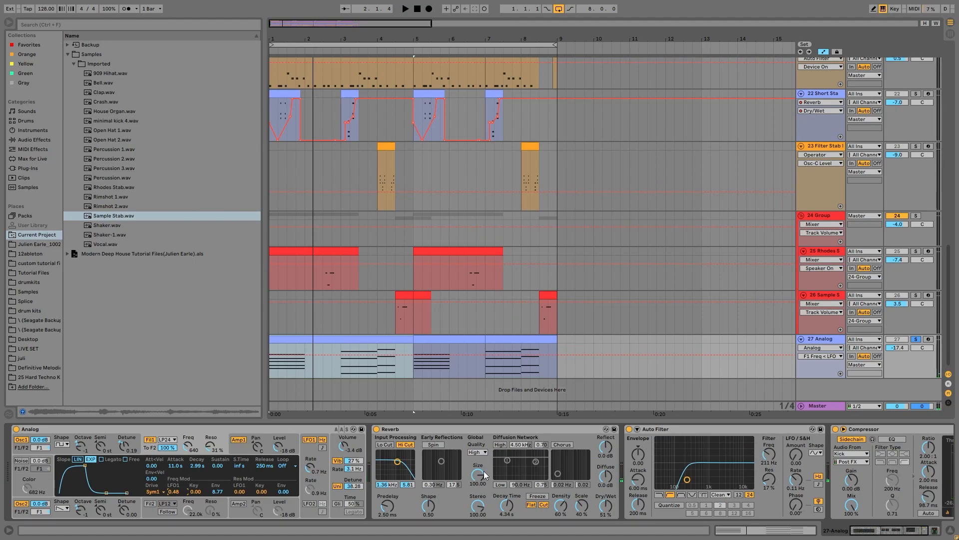
pyautogui.click(256, 443)
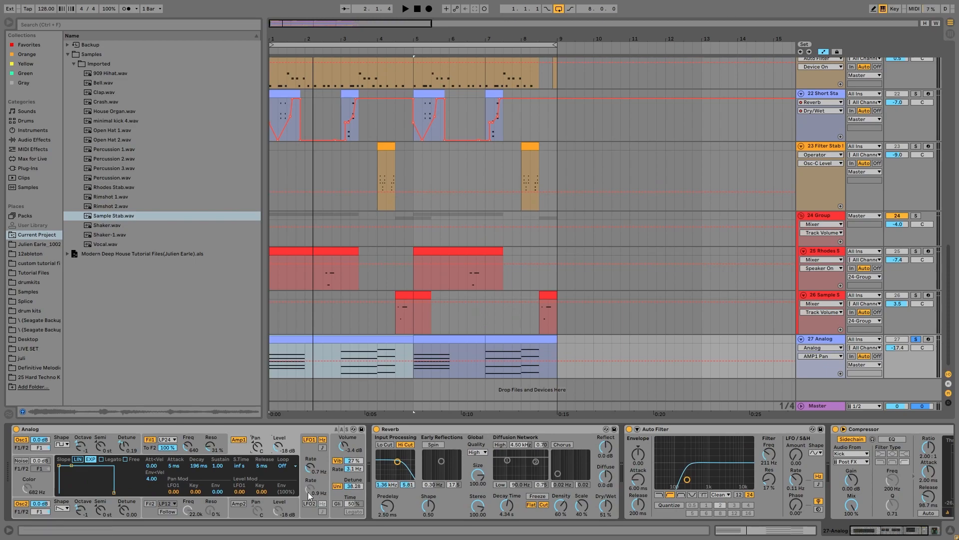
pyautogui.hscroll(5, 478, 472)
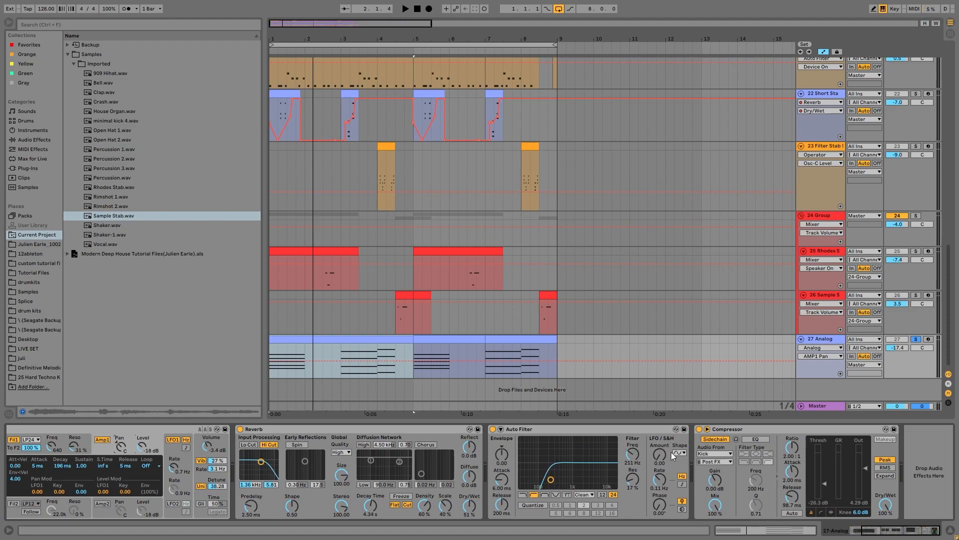
# Step: Unsolo the 27 Analog track and play the full arrangement with the loop switched off
pyautogui.click(917, 340)
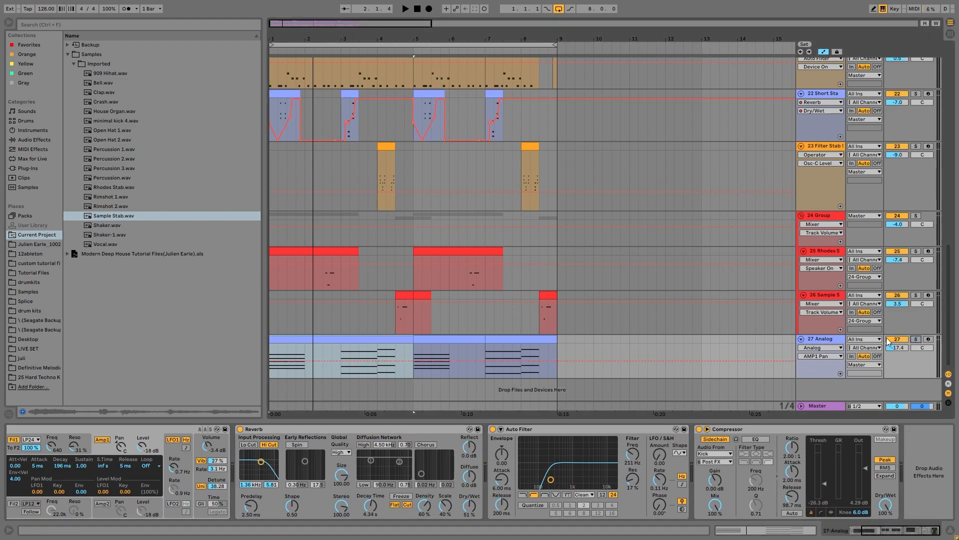
pyautogui.click(558, 9)
pyautogui.press('space')
# Step: Fold all the arrangement tracks and hide the device view, and stop playback with the position back at bar 1
pyautogui.click(820, 340)
pyautogui.hotkey('ctrl', 'a')
pyautogui.press('u')
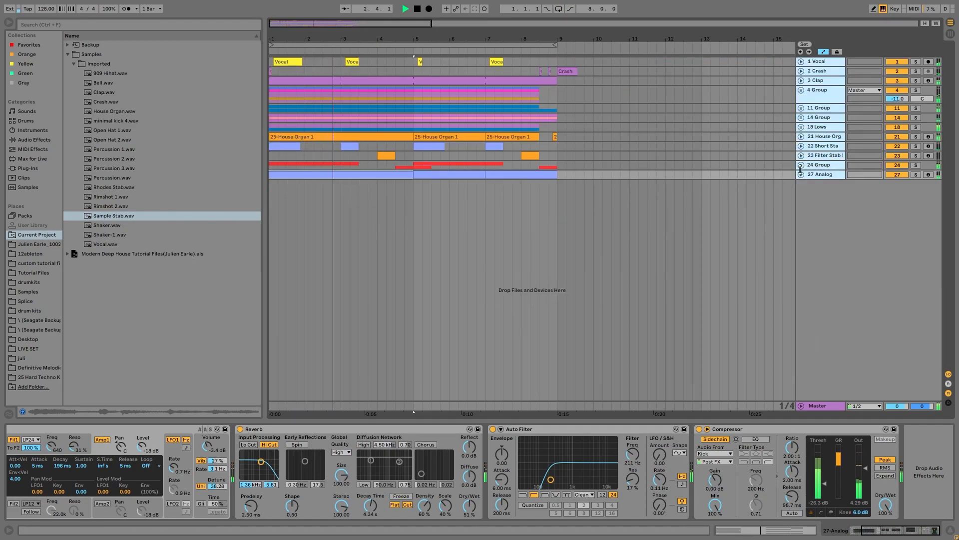
pyautogui.click(899, 221)
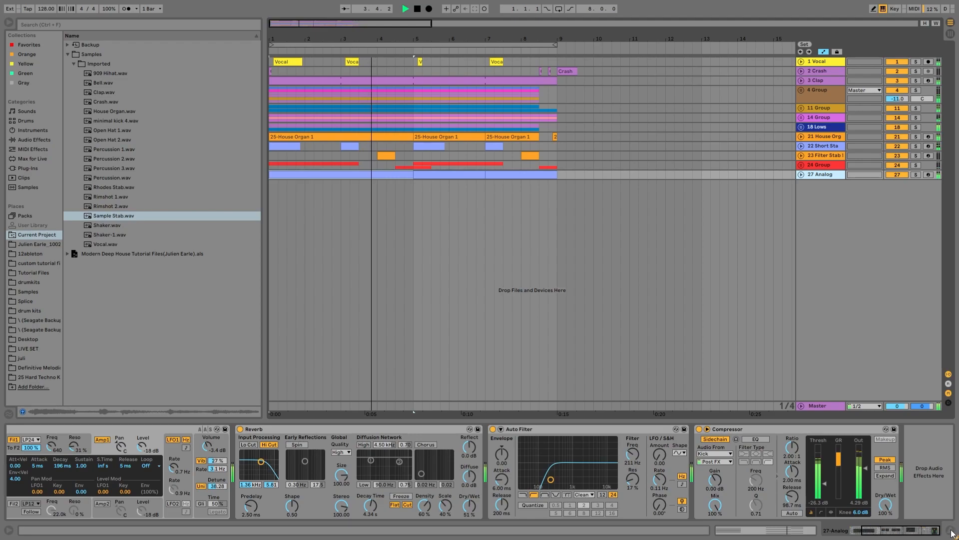
pyautogui.hotkey('ctrl', 'alt', 'l')
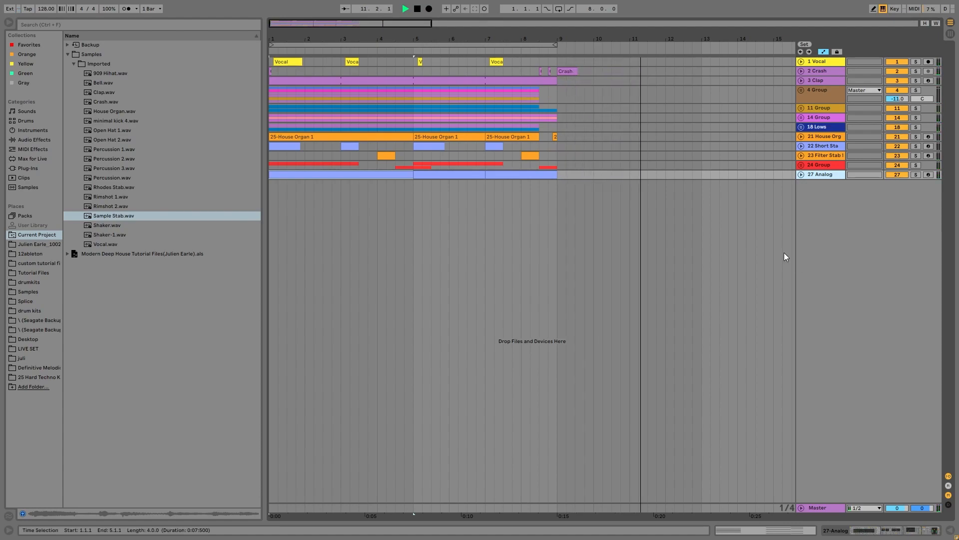
pyautogui.click(418, 10)
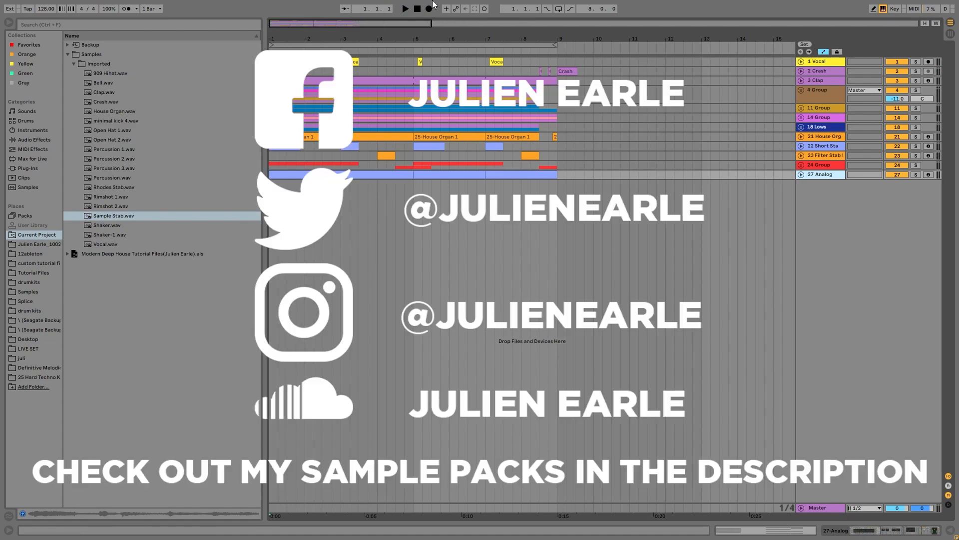